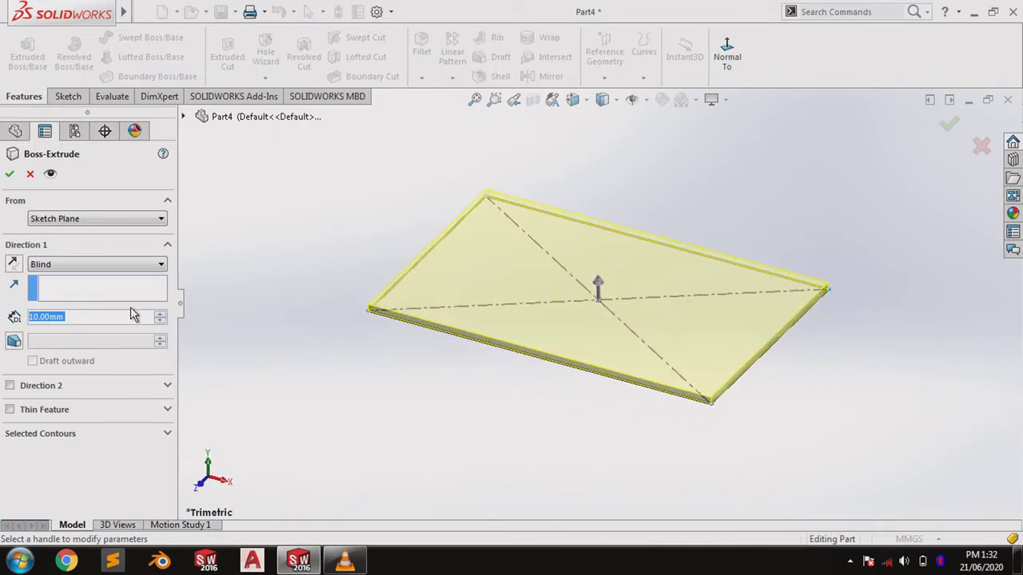
- Extrude the rectangle 25.4 mm in the first direction and 101.6 mm in the second, with a 15° draft on the second direction
type("1in")
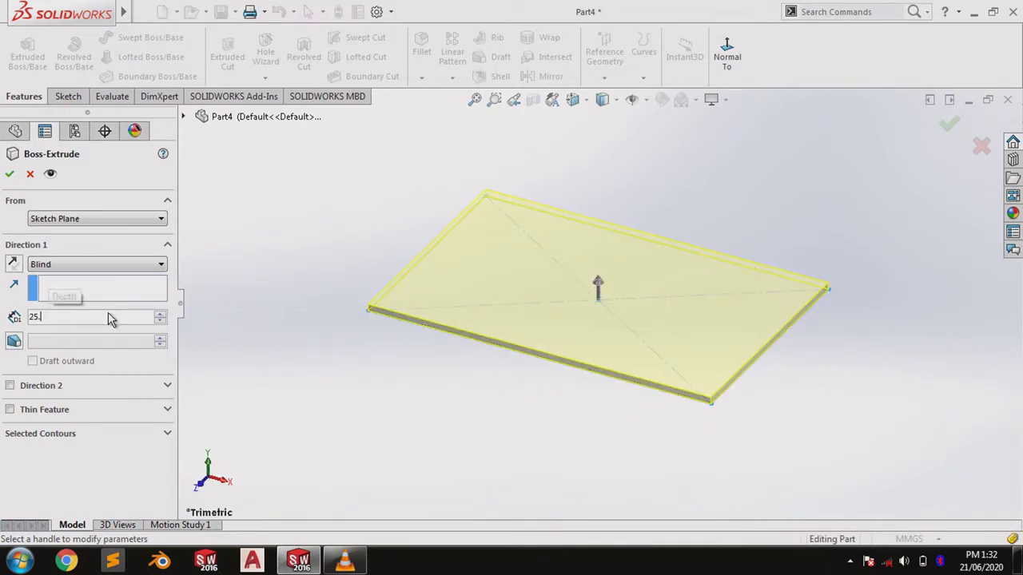
key("Return")
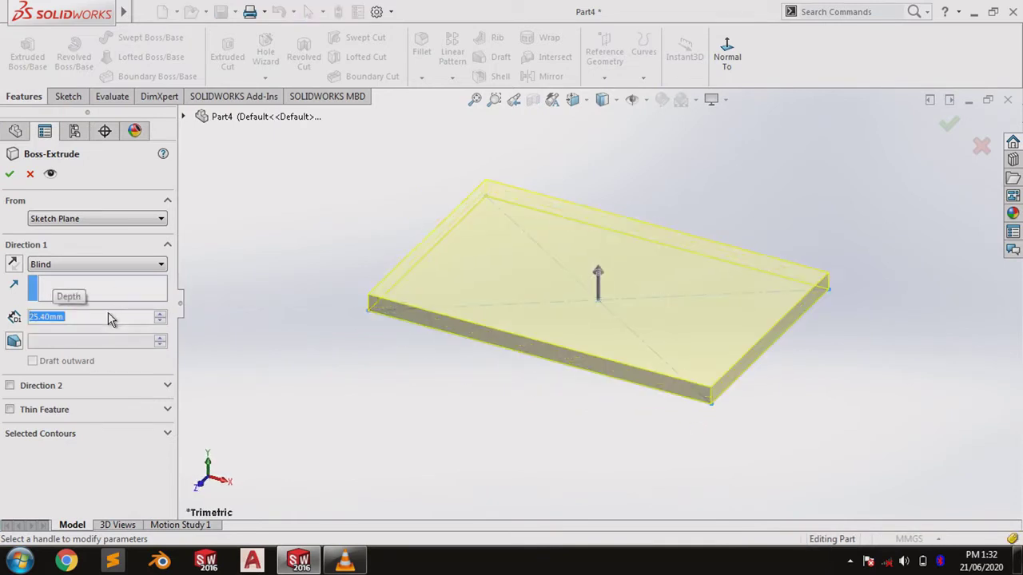
left_click(10, 386)
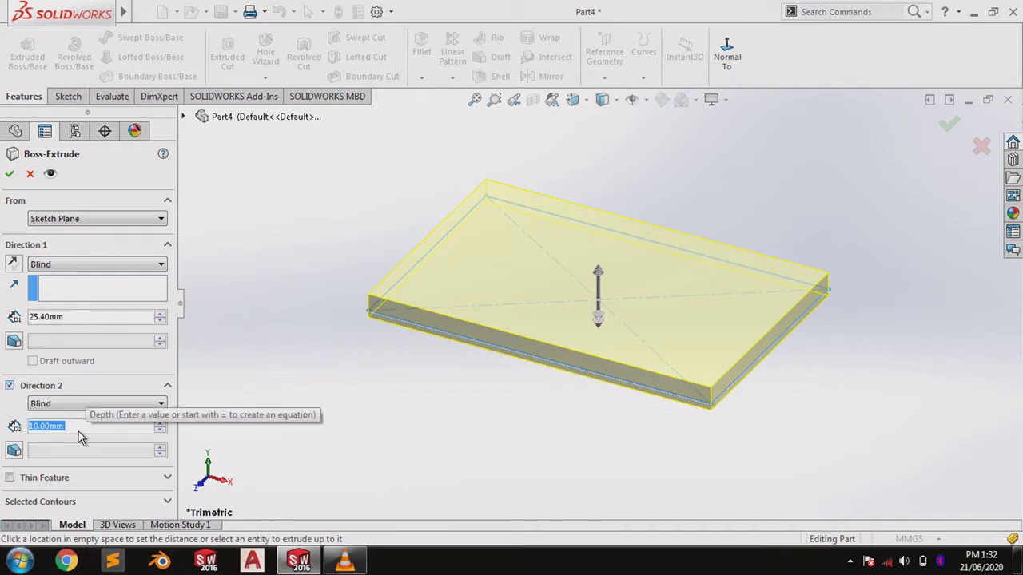
type("4in")
key("Return")
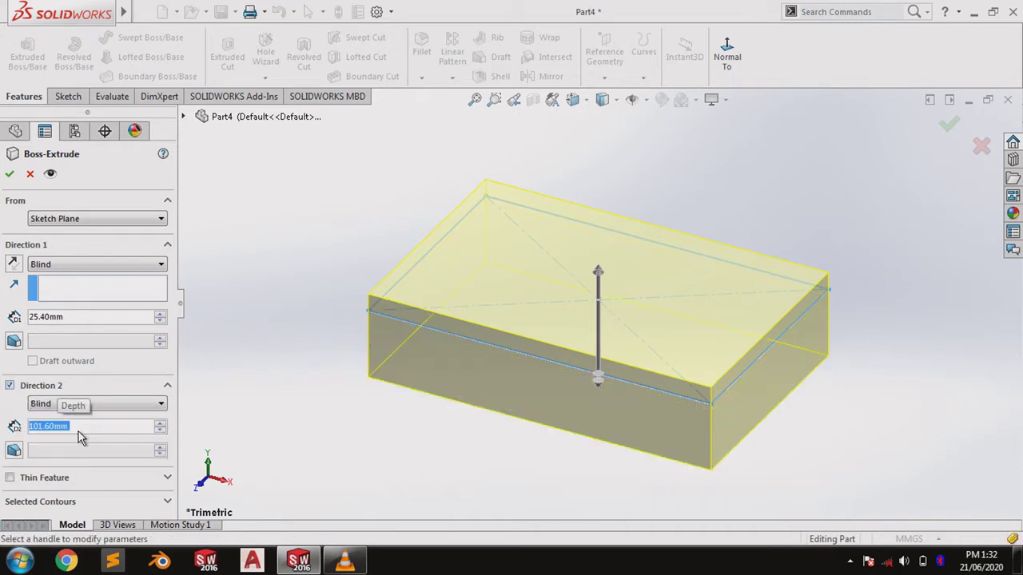
left_click(14, 451)
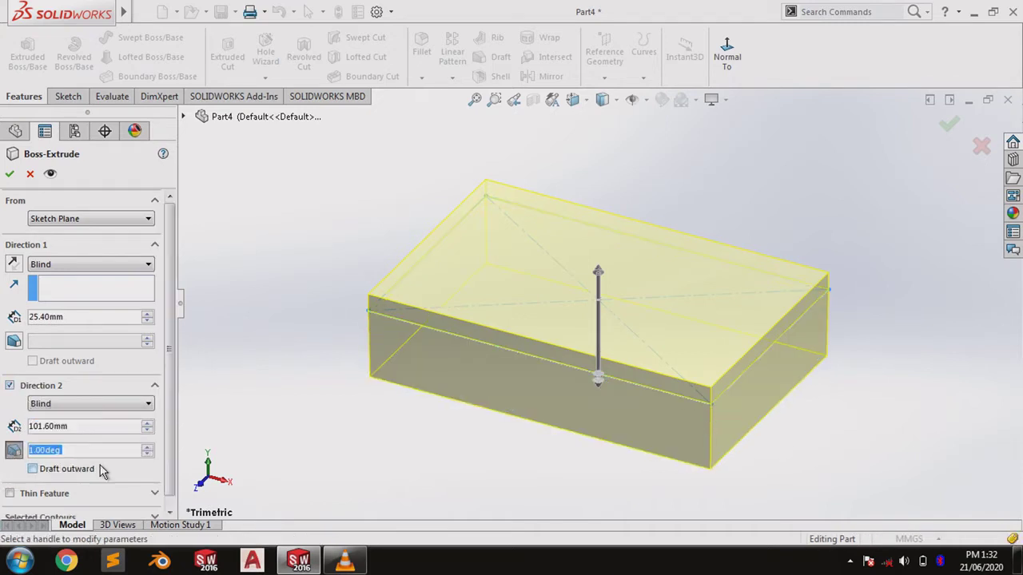
type("15")
key("Return")
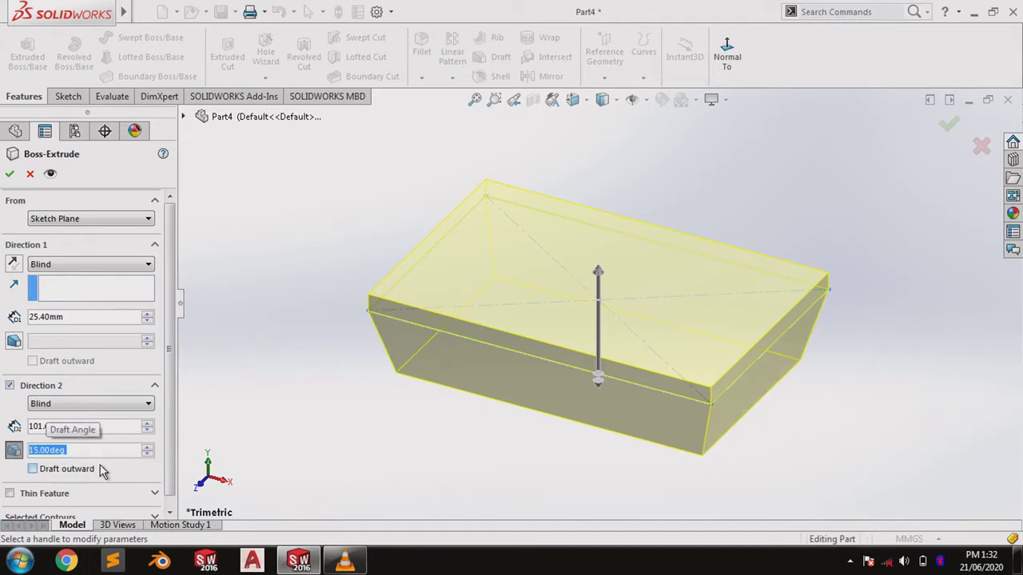
left_click(10, 173)
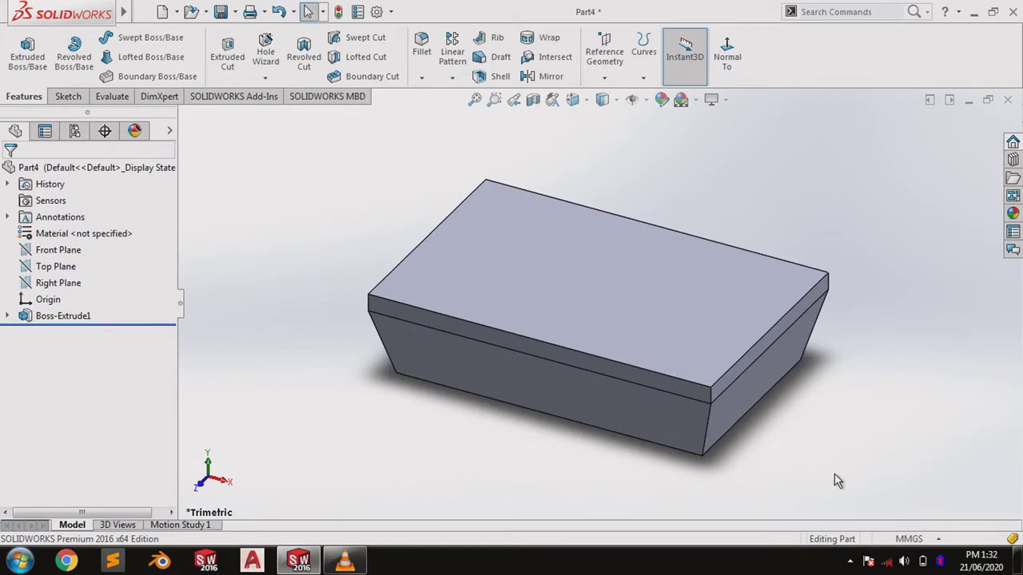
- Start a sketch on the narrow side face of the block's upper rim and view it face-on
middle_click_drag(836, 481, 792, 373)
left_click(664, 318)
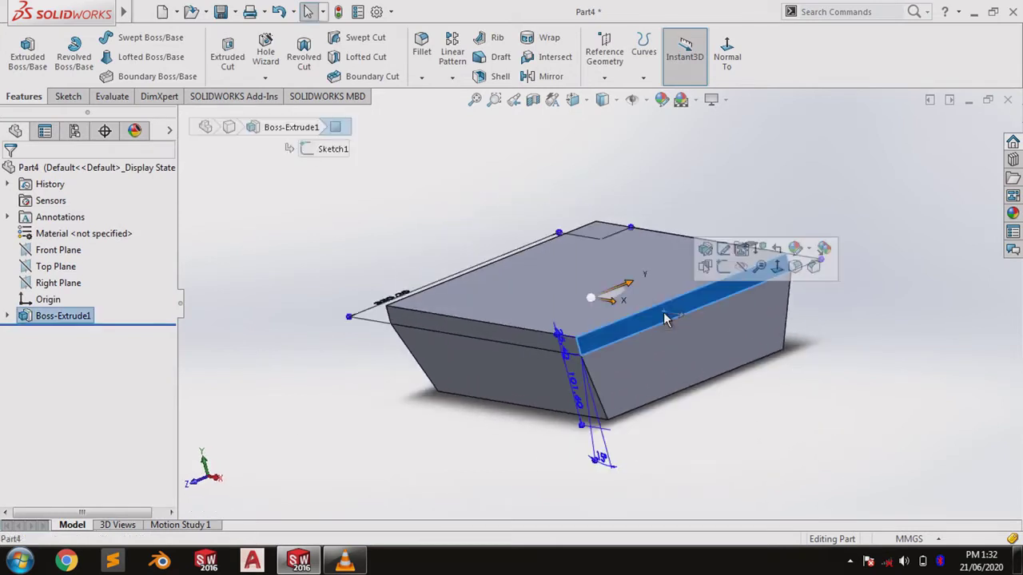
left_click(722, 266)
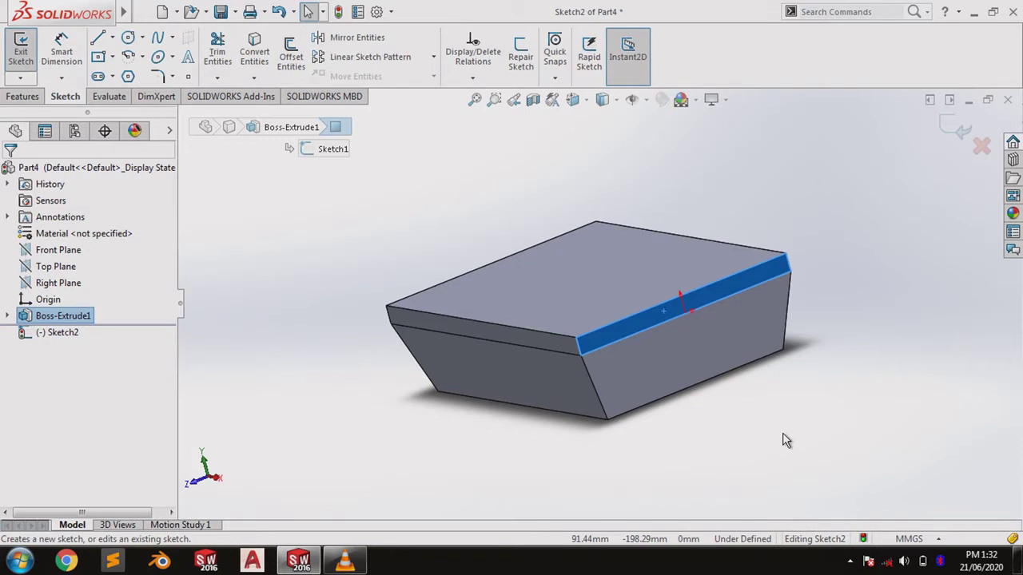
key("ctrl+4")
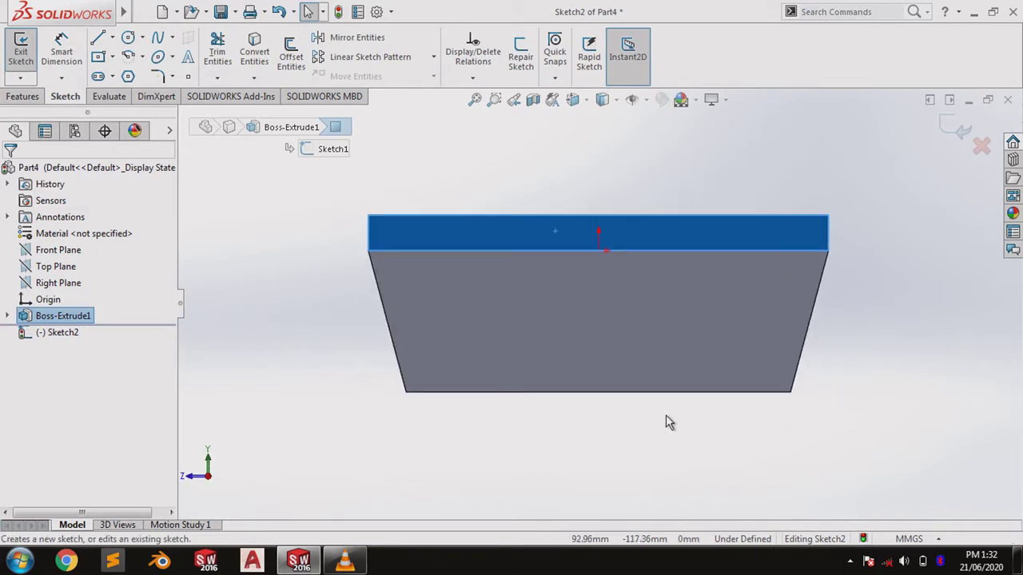
- Sketch a downward-bulging centerpoint arc of about 90 mm radius, centred directly below the origin
left_click(129, 57)
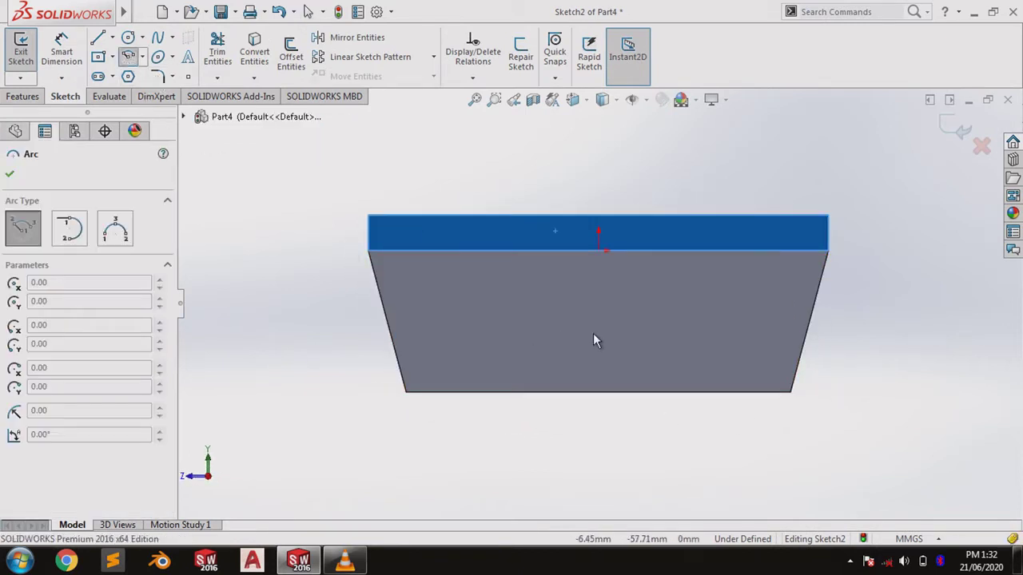
left_click(598, 305)
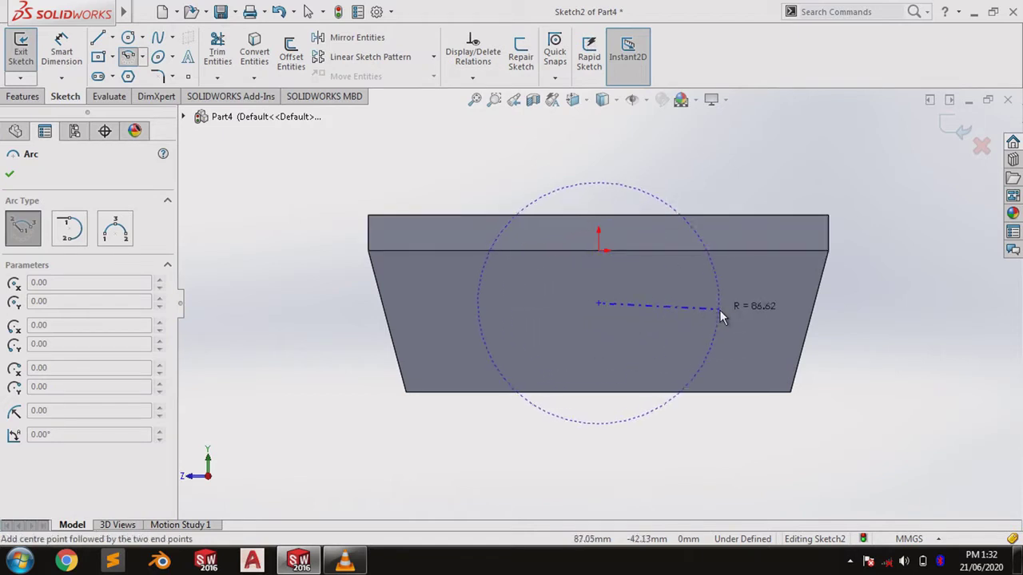
left_click(722, 323)
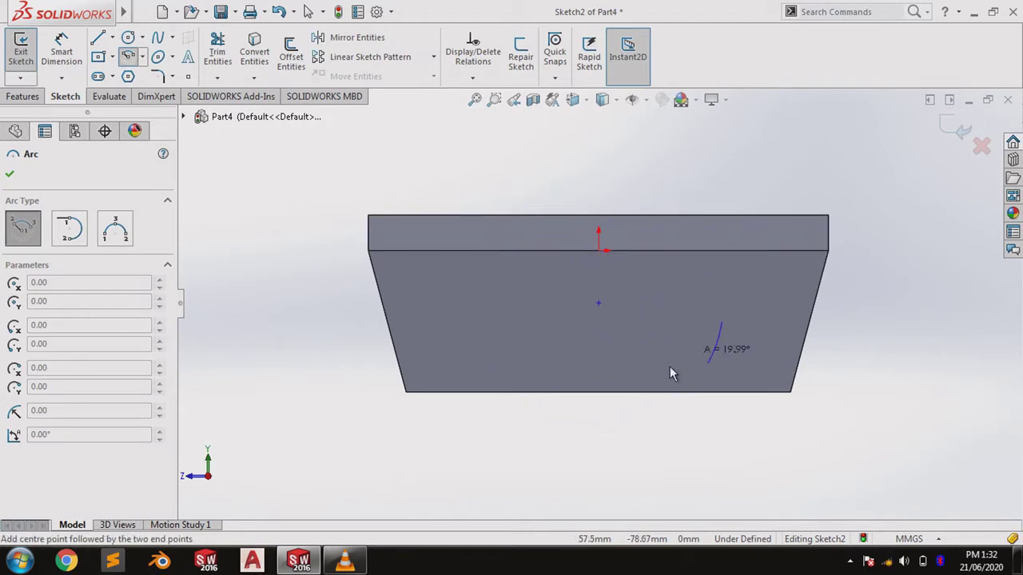
left_click(488, 341)
right_click(489, 345)
left_click(513, 346)
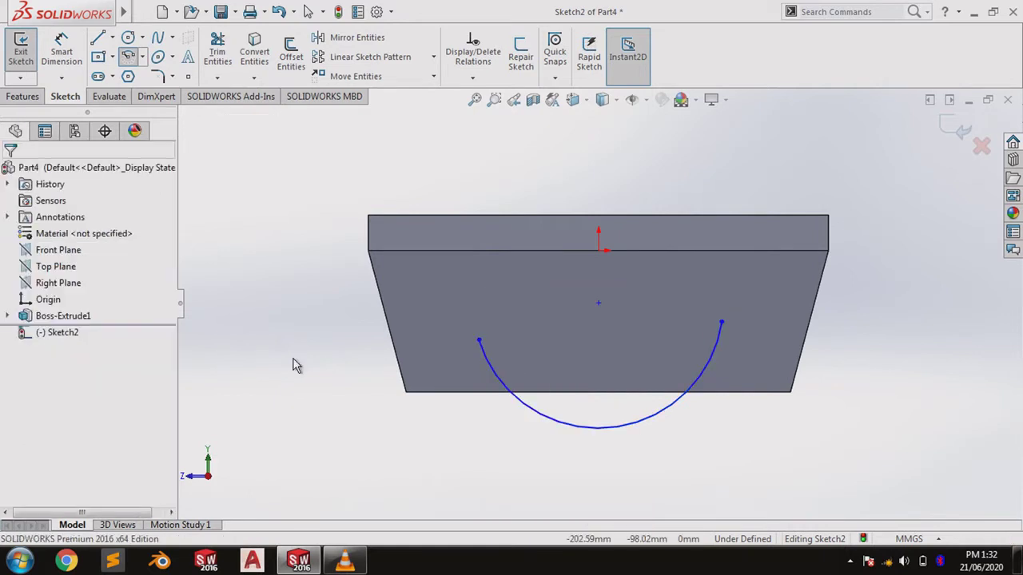
- Align the arc's centre vertically with the origin and make the arc tangent to the block's bottom edge
left_click(598, 302)
left_click(598, 250, "ctrl")
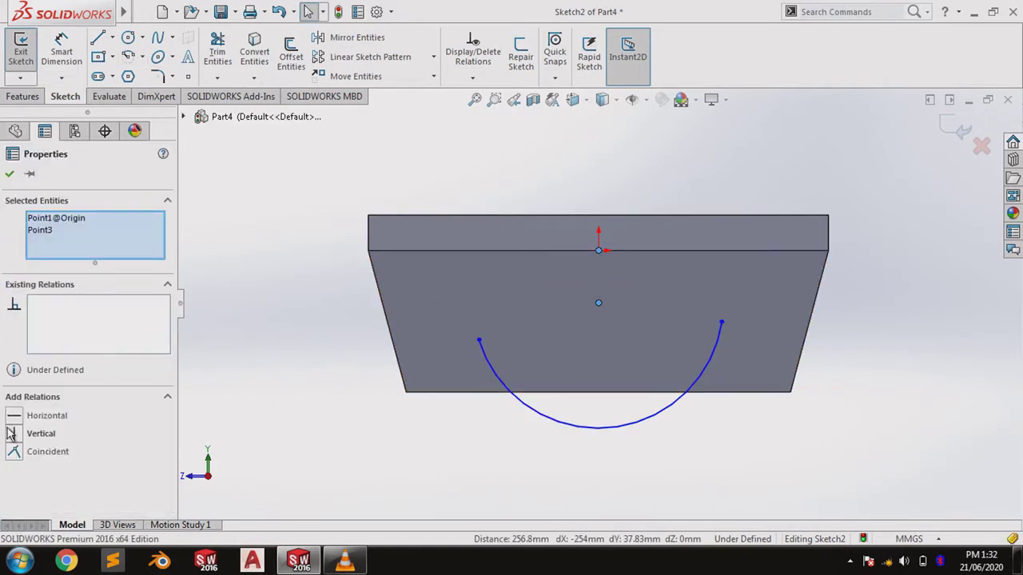
left_click(9, 175)
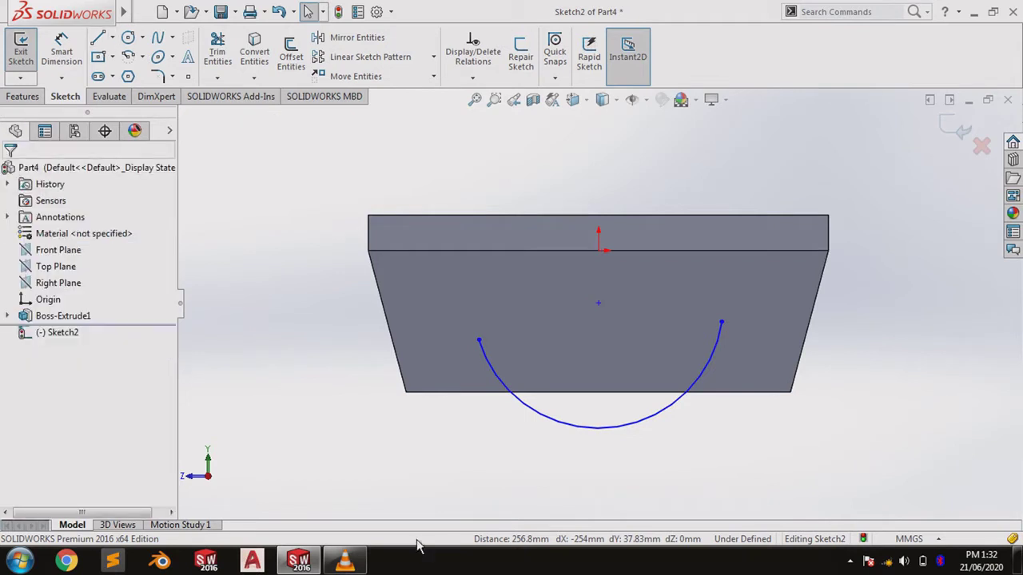
left_click(627, 430)
left_click(631, 393, "ctrl")
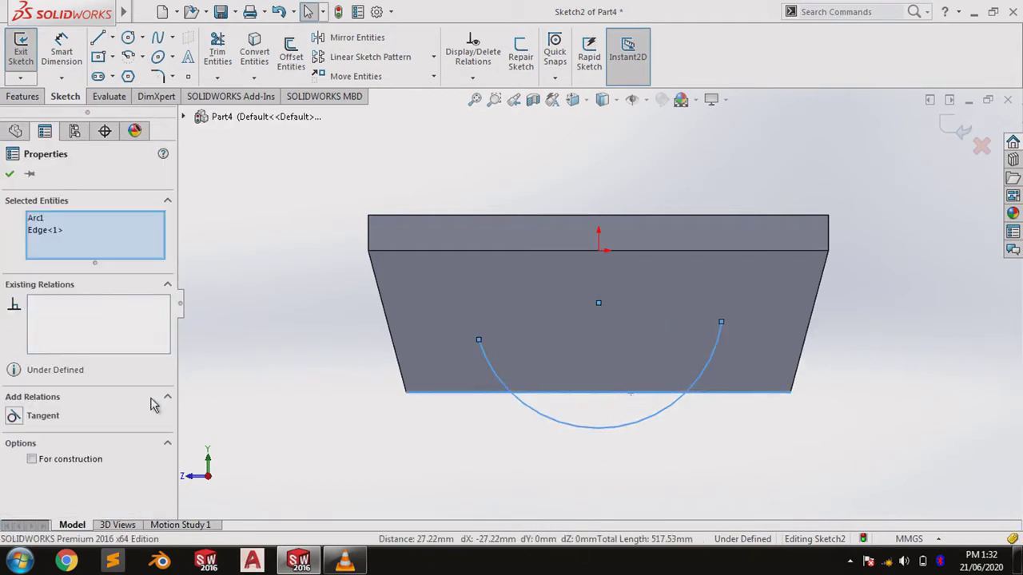
left_click(15, 417)
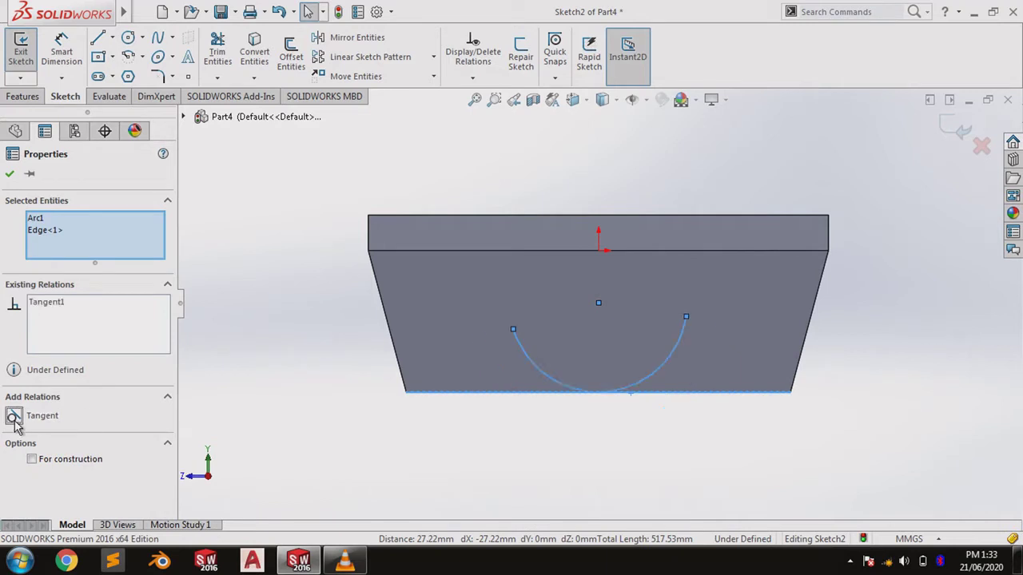
left_click(9, 175)
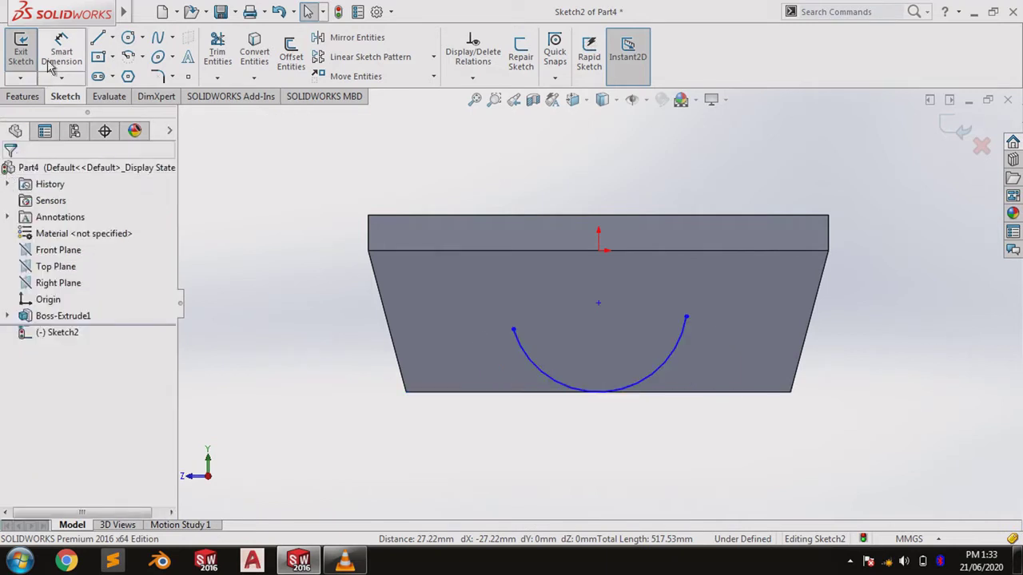
- Dimension the arc's radius to 127 mm
left_click(664, 385)
left_click(666, 427)
type("127")
key("Return")
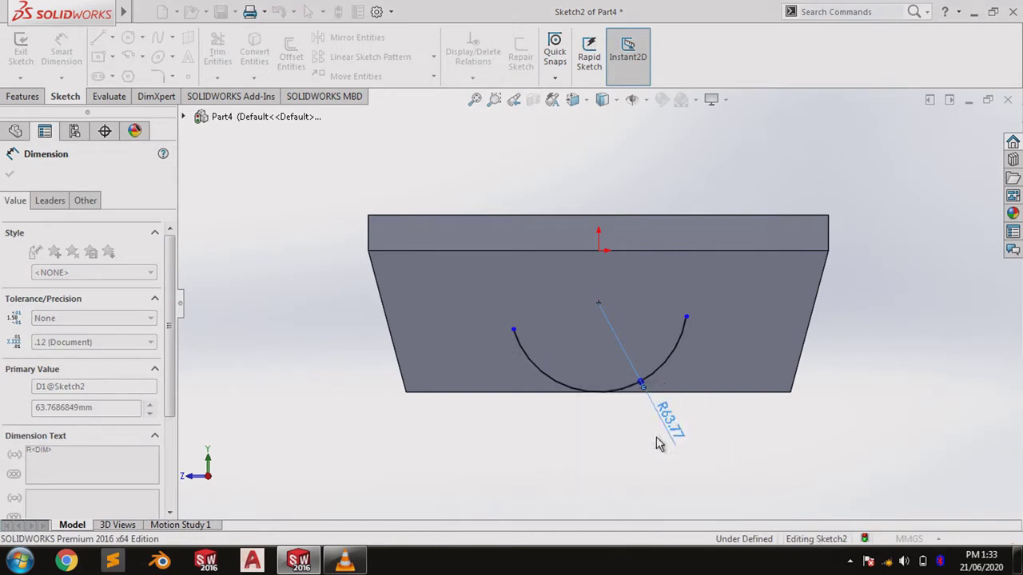
- Dimension both arc endpoints to a height of 44.45 mm above the block's bottom edge
left_click(773, 243)
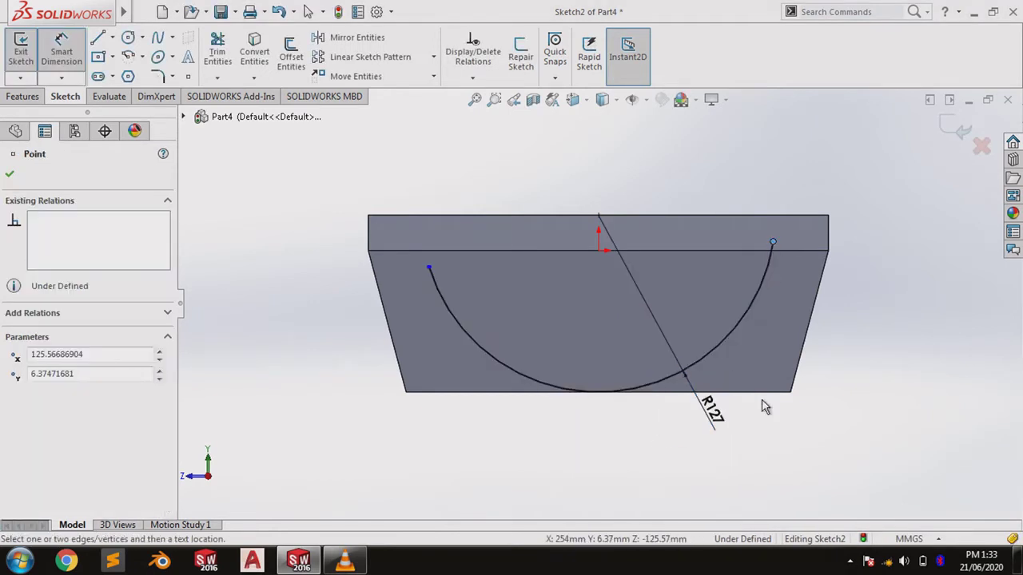
left_click(700, 392)
left_click(833, 347)
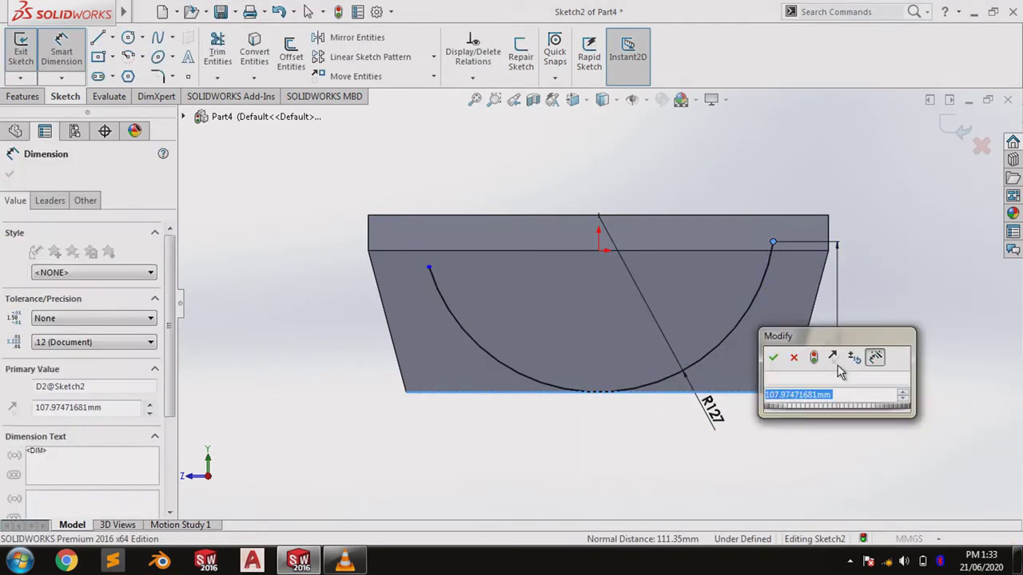
type("44.45")
key("Return")
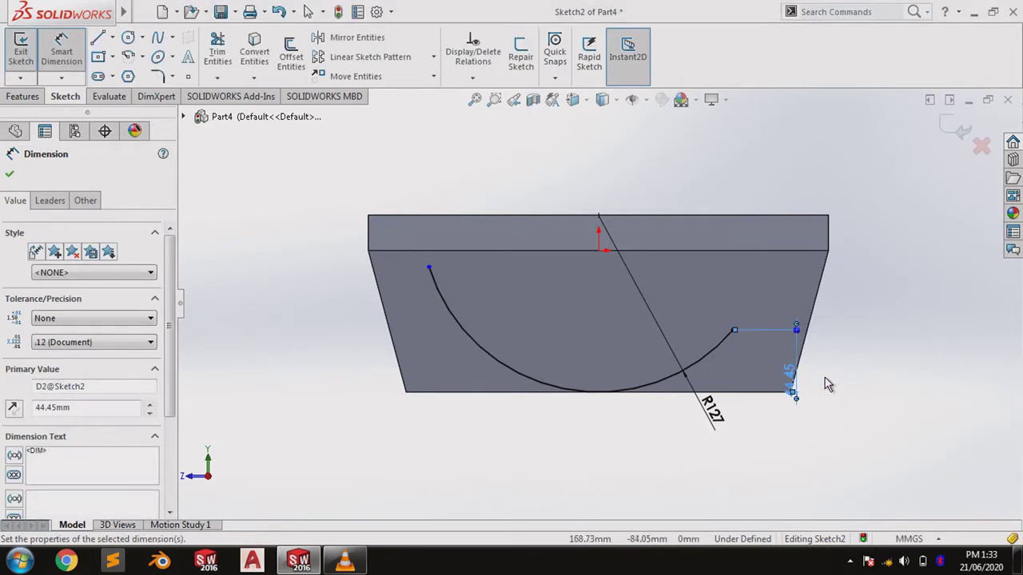
left_click(429, 270)
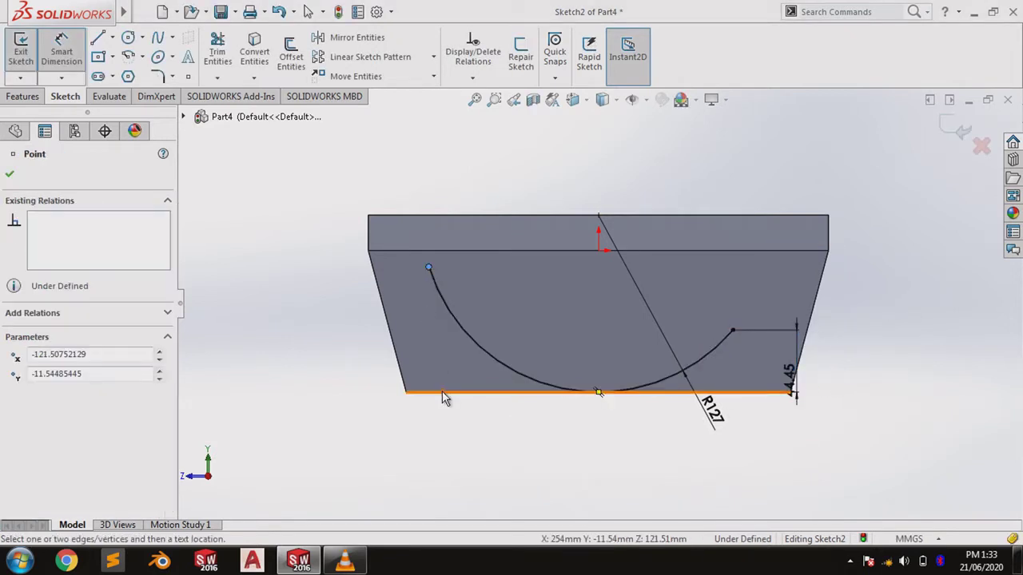
left_click(445, 392)
left_click(341, 421)
type("44.45")
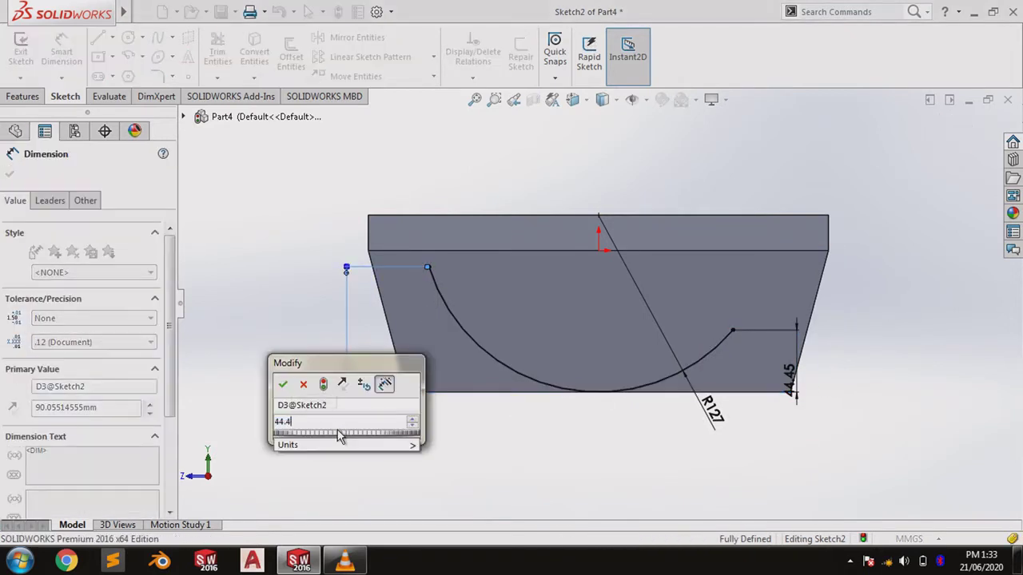
key("Return")
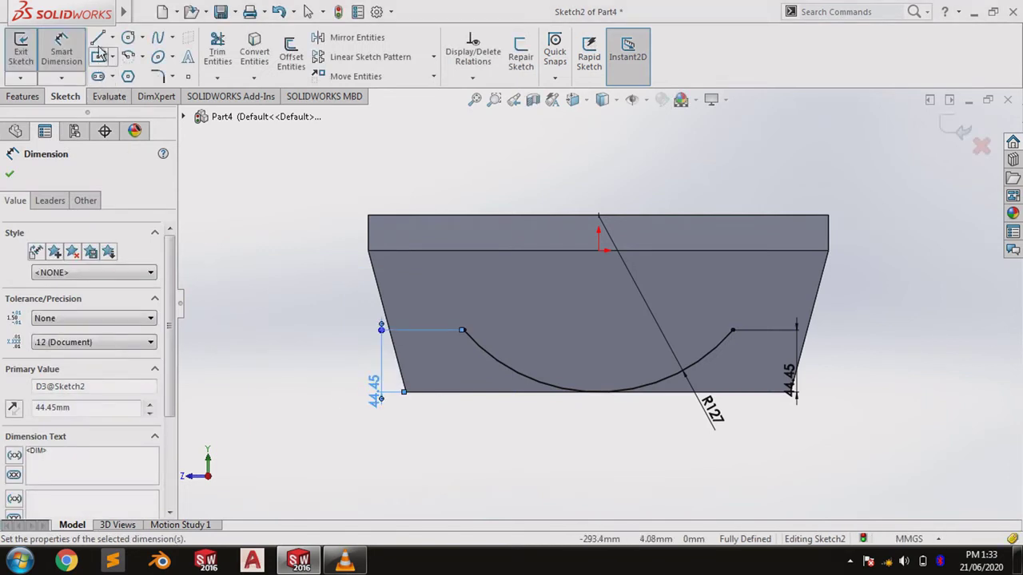
- Sketch an upward-sloping line about 63 mm long from the arc's right endpoint to the block's right slanted edge
left_click(98, 38)
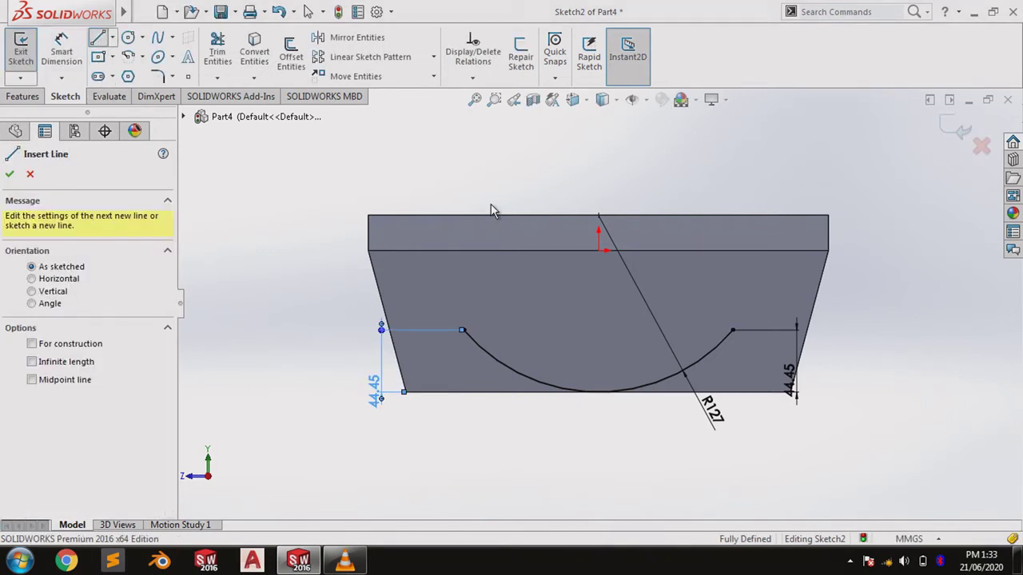
left_click(731, 329)
left_click(814, 302)
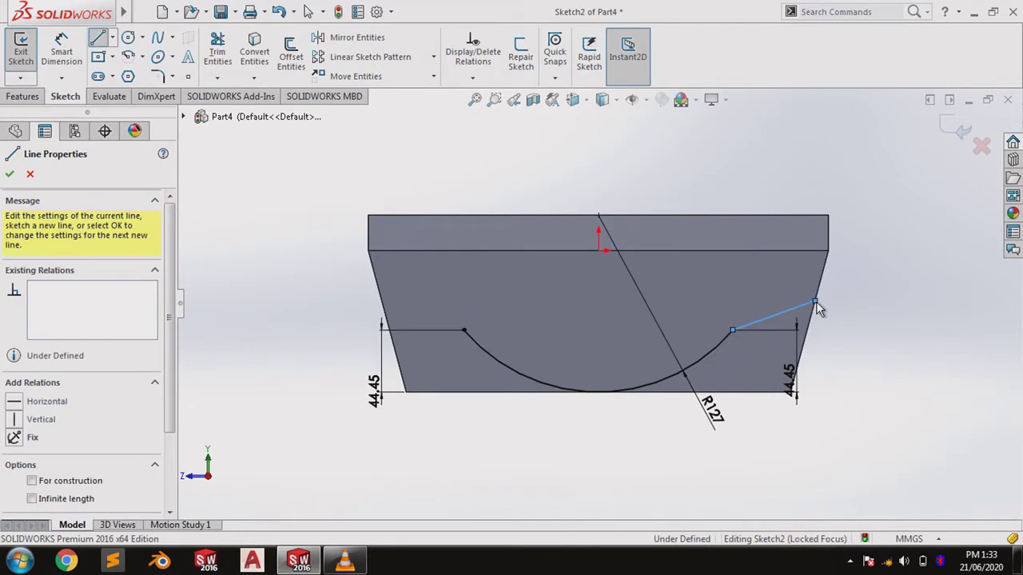
right_click(816, 307)
left_click(856, 312)
- Dimension the angle between the right sloping line and the block's bottom edge to 20°
left_click(62, 50)
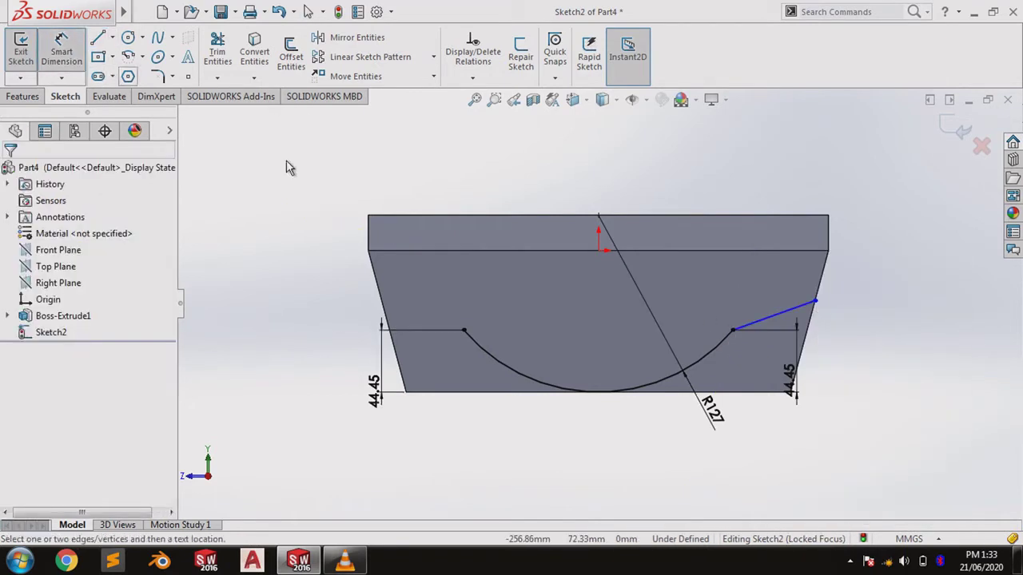
left_click(747, 324)
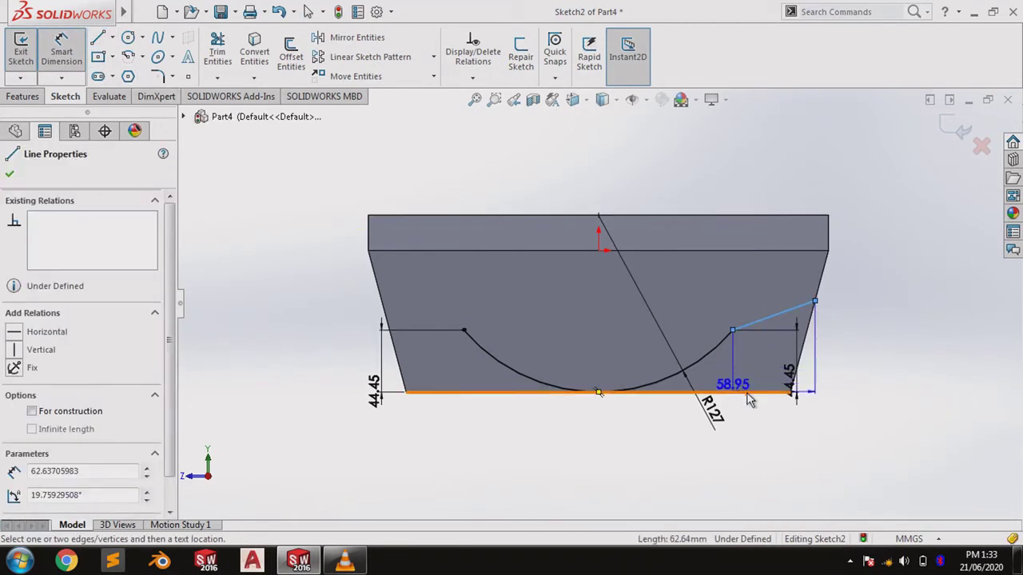
left_click(749, 392)
left_click(845, 374)
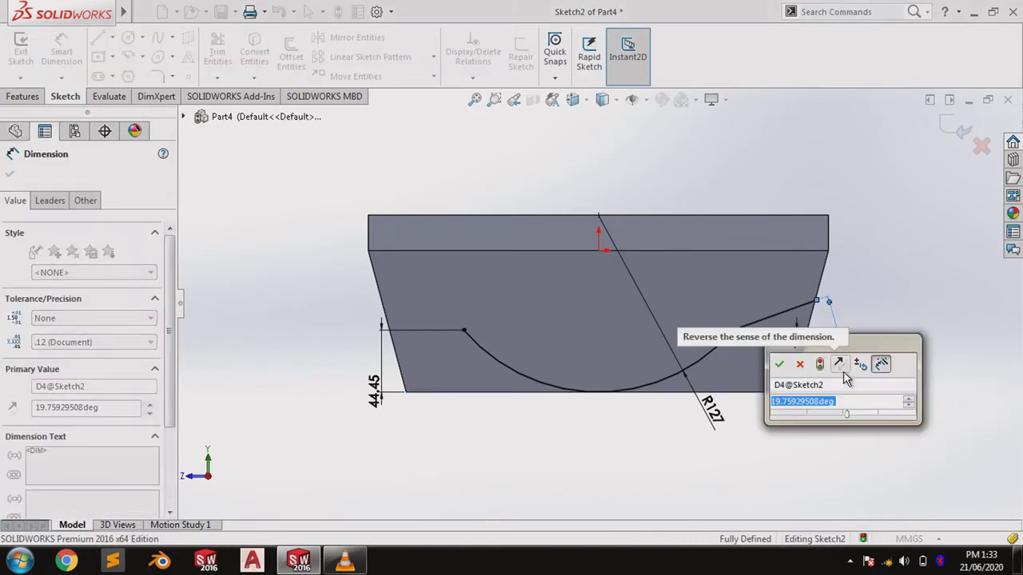
type("20")
key("Return")
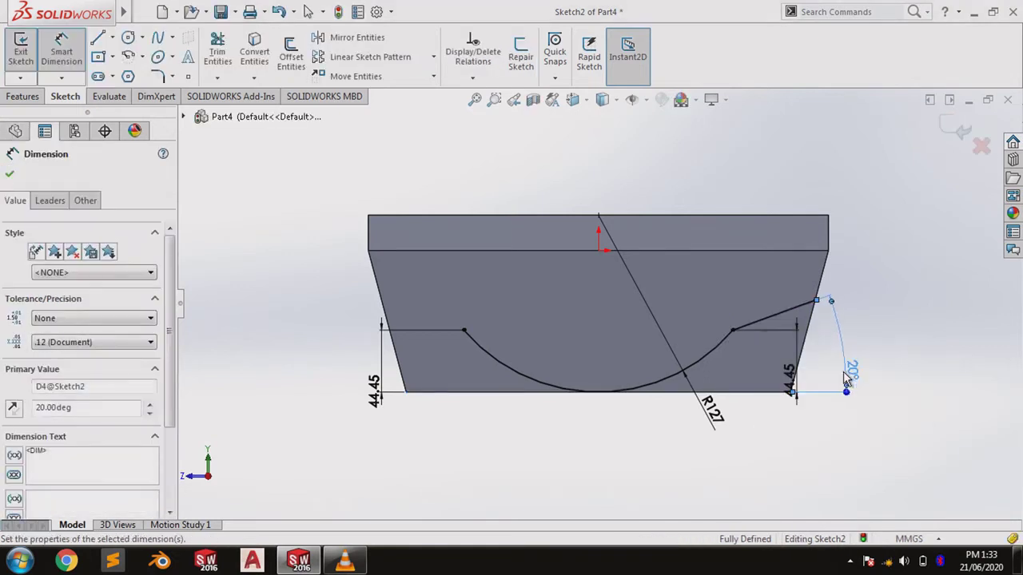
- Sketch an upward-sloping line from the arc's left endpoint to the block's left slanted edge
left_click(96, 39)
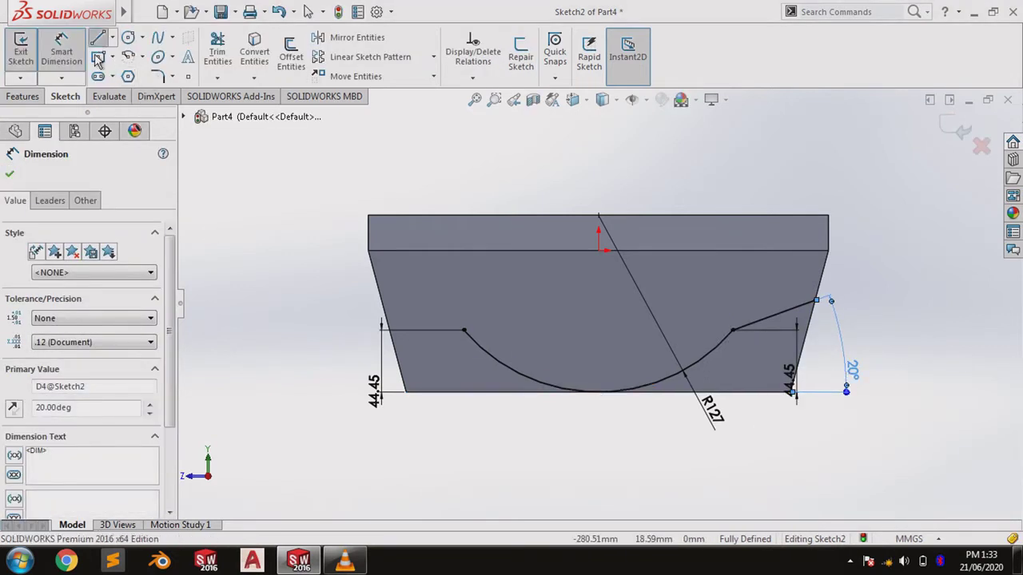
left_click(463, 329)
left_click(382, 296)
right_click(382, 296)
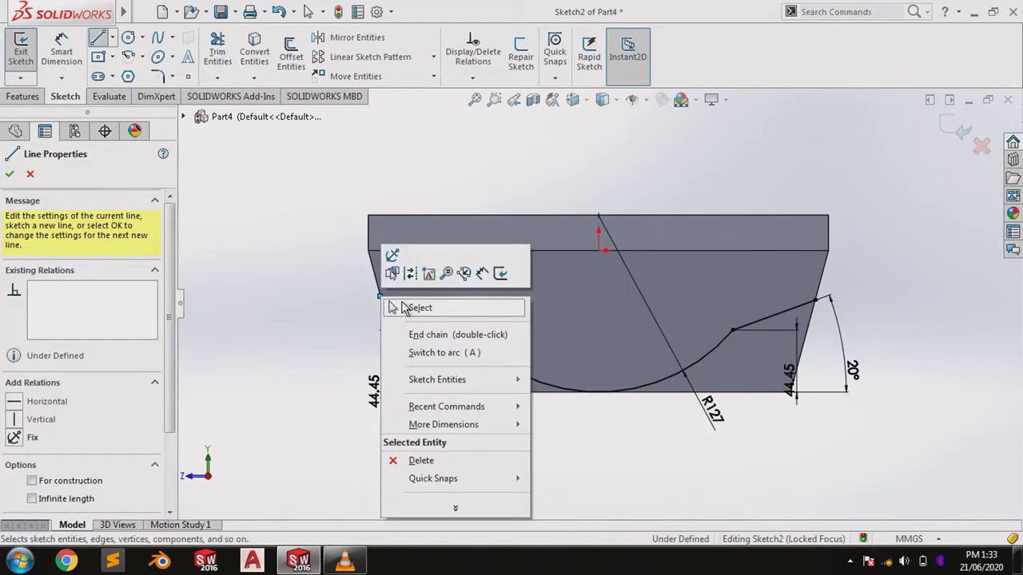
left_click(419, 308)
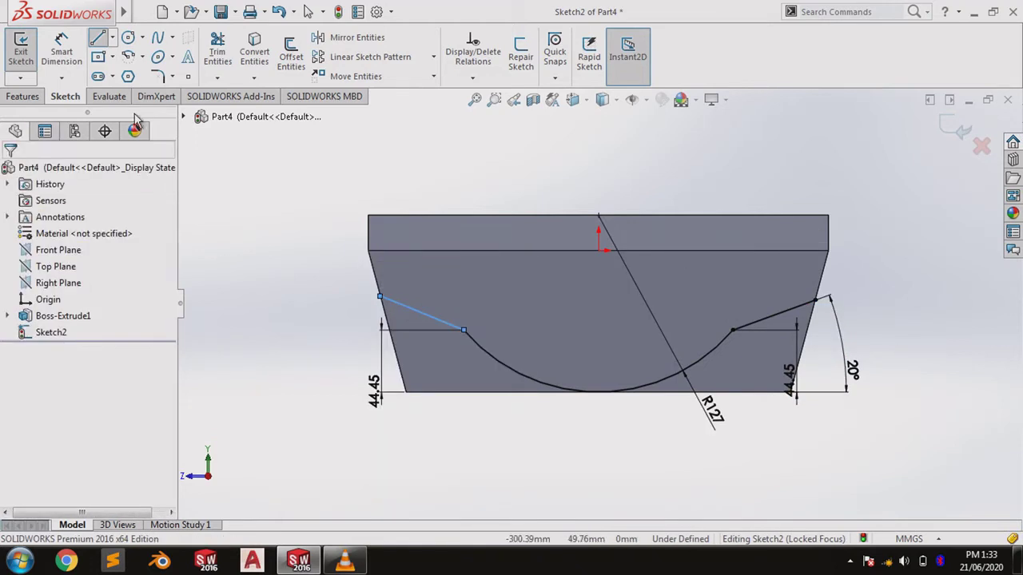
- Dimension the angle between the left sloping line and the block's bottom edge to 20°
left_click(431, 322)
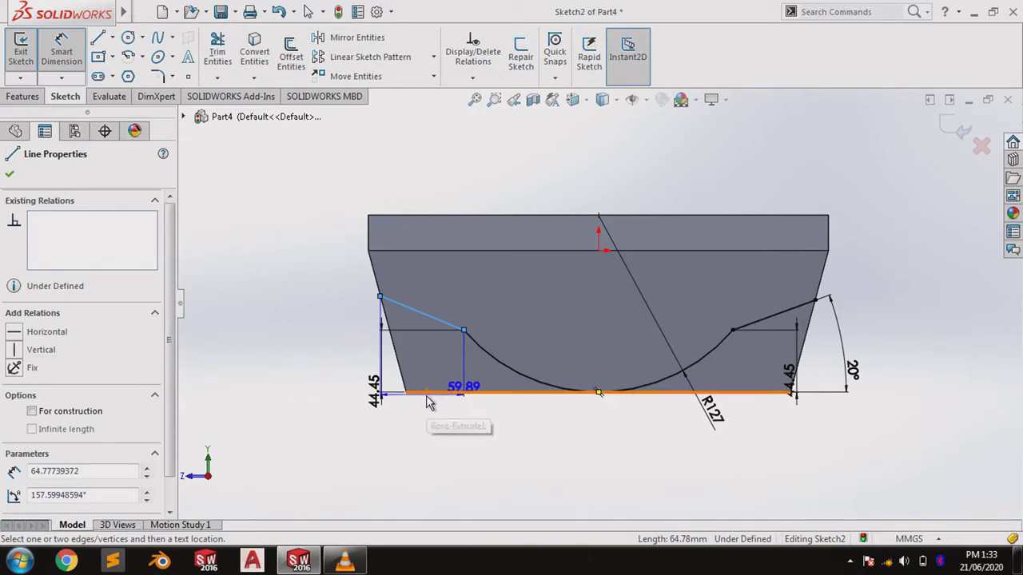
left_click(427, 392)
left_click(327, 347)
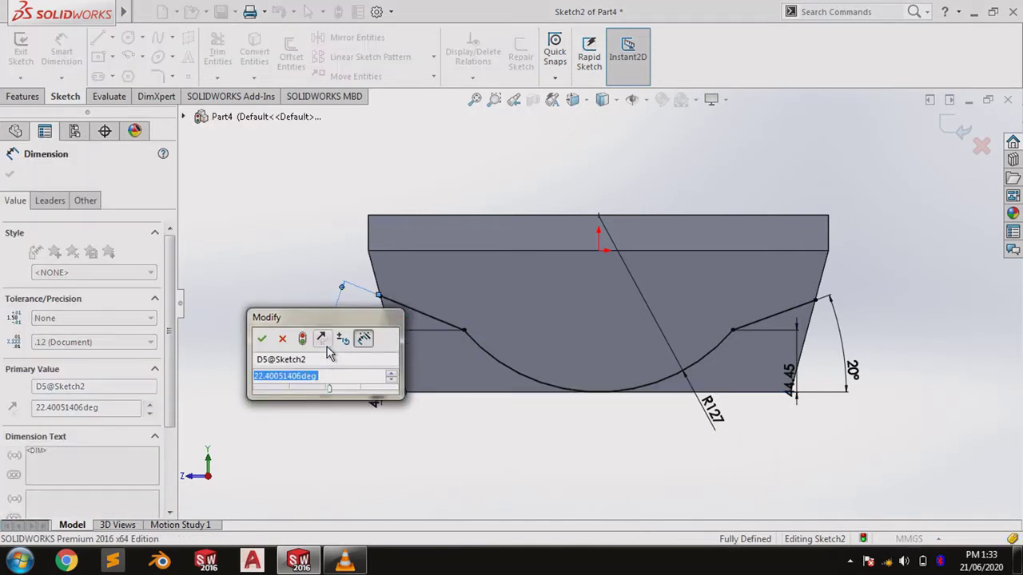
type("20")
key("Return")
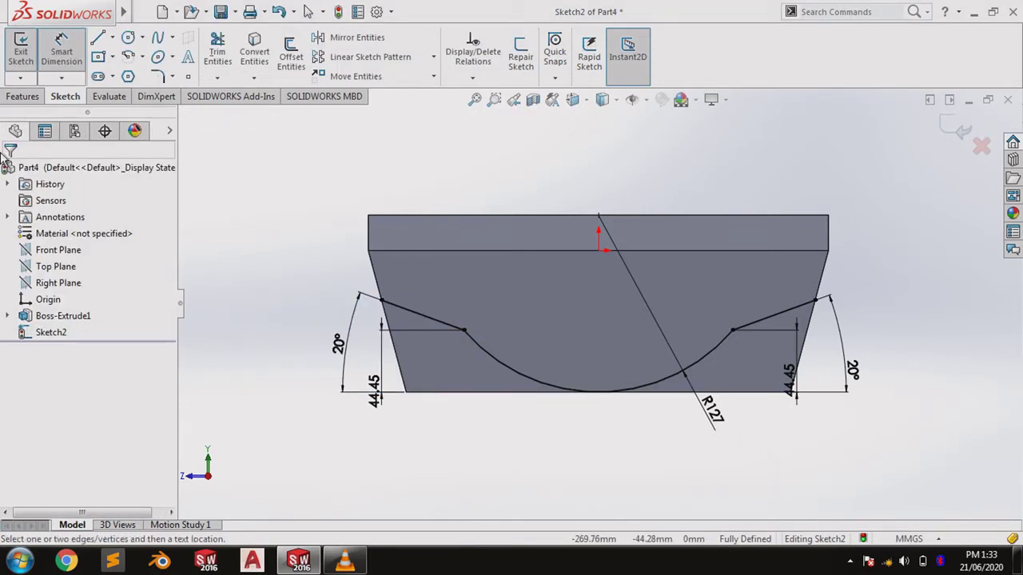
- Start an extruded cut from the open profile and try a blind depth of 631.4 mm
left_click(23, 97)
left_click(216, 63)
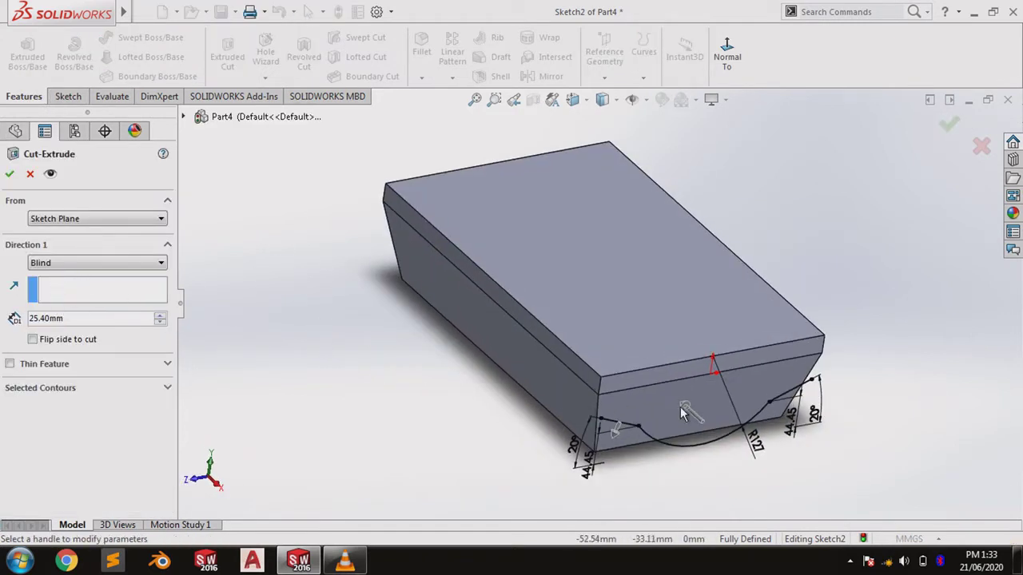
left_click_drag(685, 409, 409, 144)
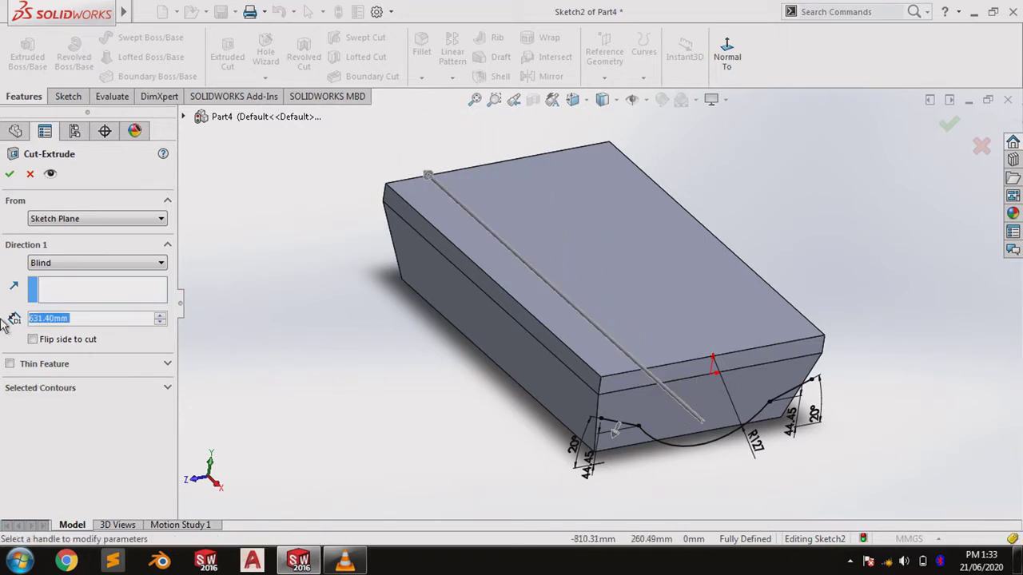
left_click(10, 175)
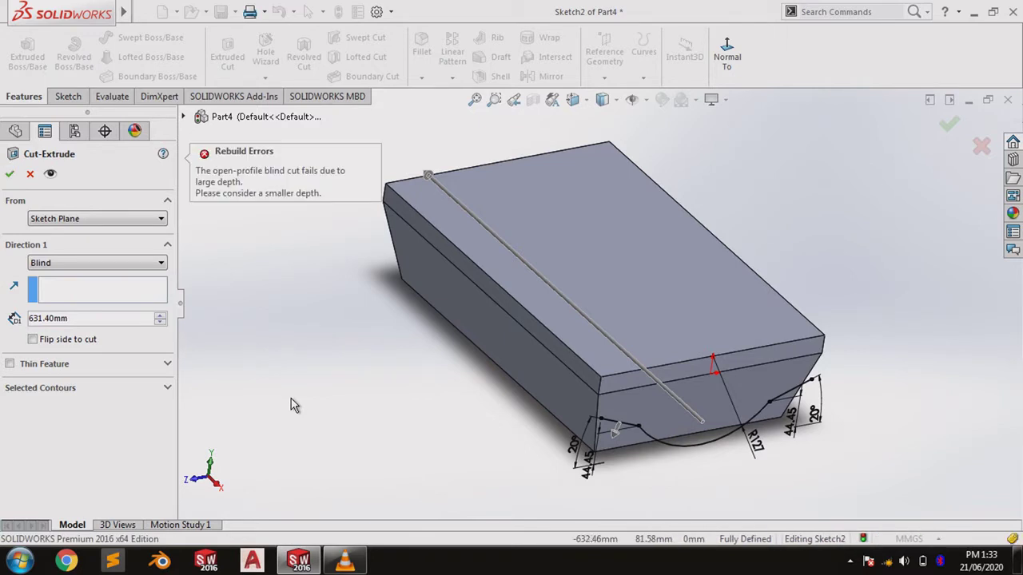
left_click(28, 366)
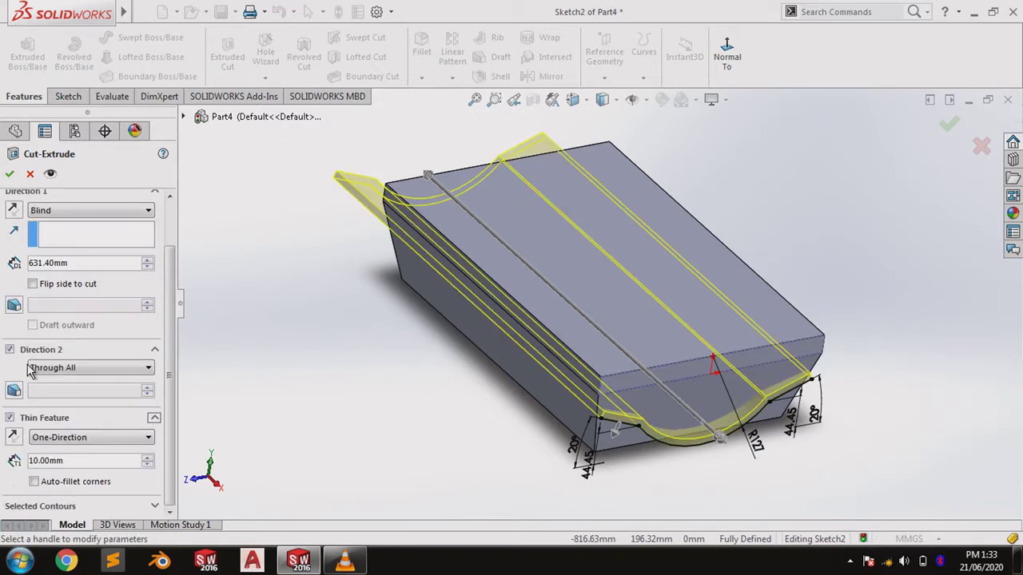
middle_click_drag(510, 397, 216, 382)
left_click(9, 419)
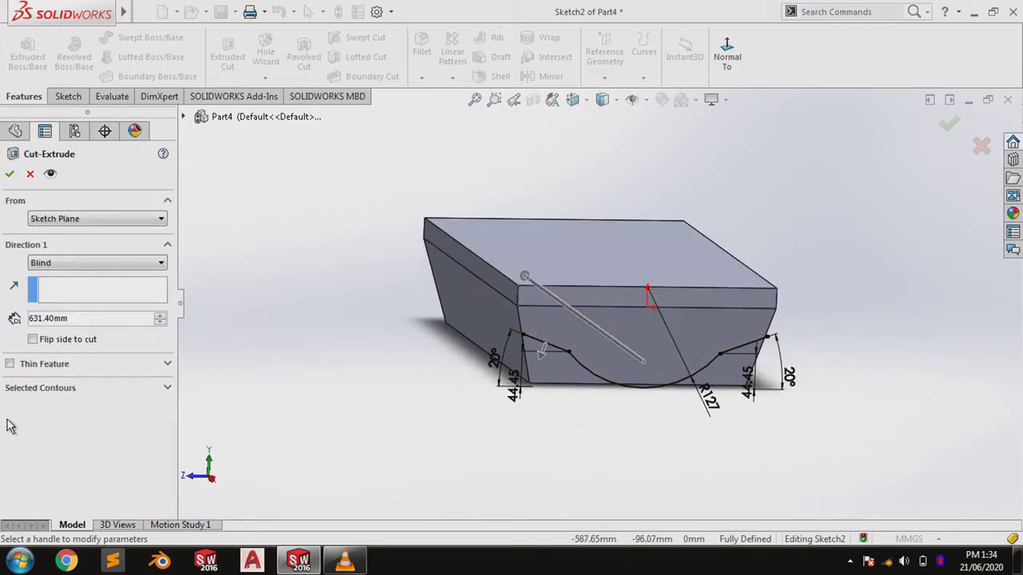
- Set the profile's extruded cut to Through All in both directions and apply it to shape the block's underside
left_click(36, 263)
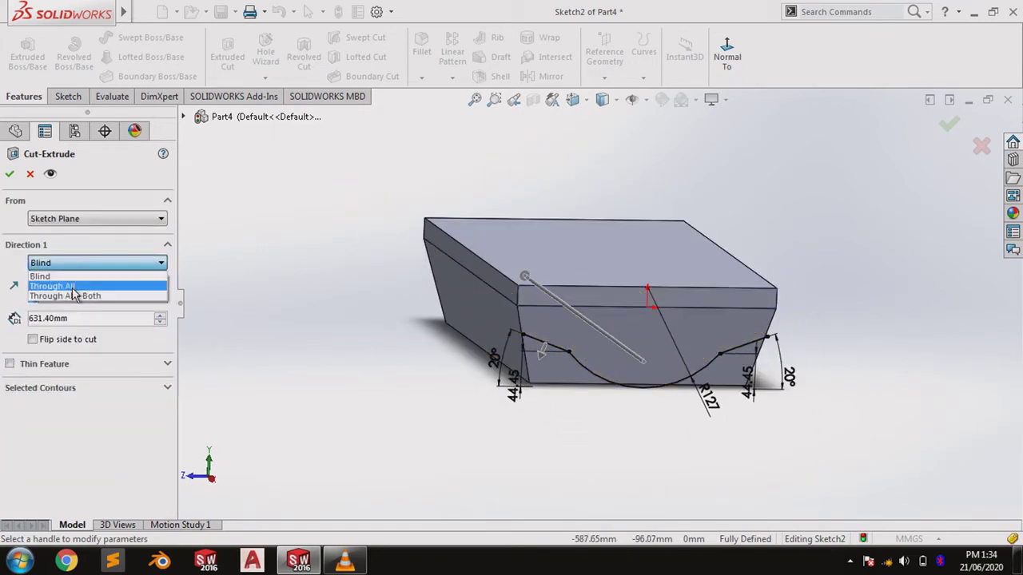
left_click(73, 294)
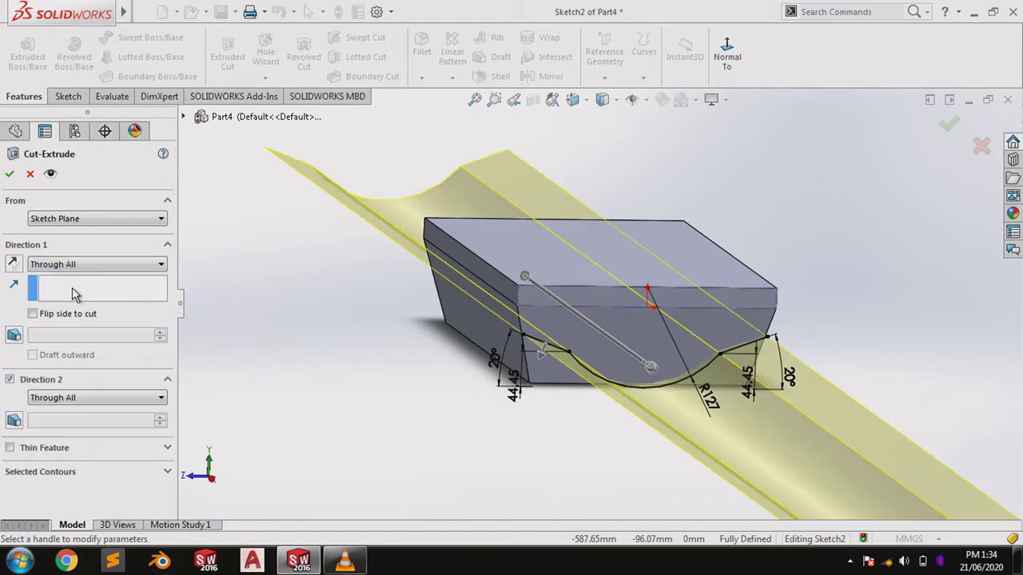
left_click(10, 174)
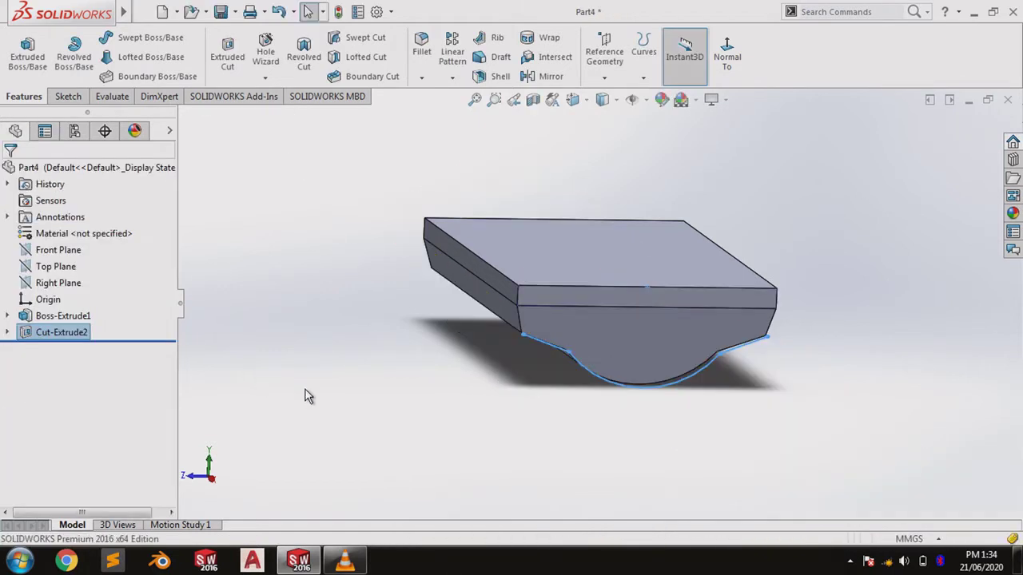
- Set up a 25.4 mm radius fillet on the two lengthwise edges where the curved underside meets the sloping faces
left_click(305, 390)
middle_click_drag(663, 452, 641, 425)
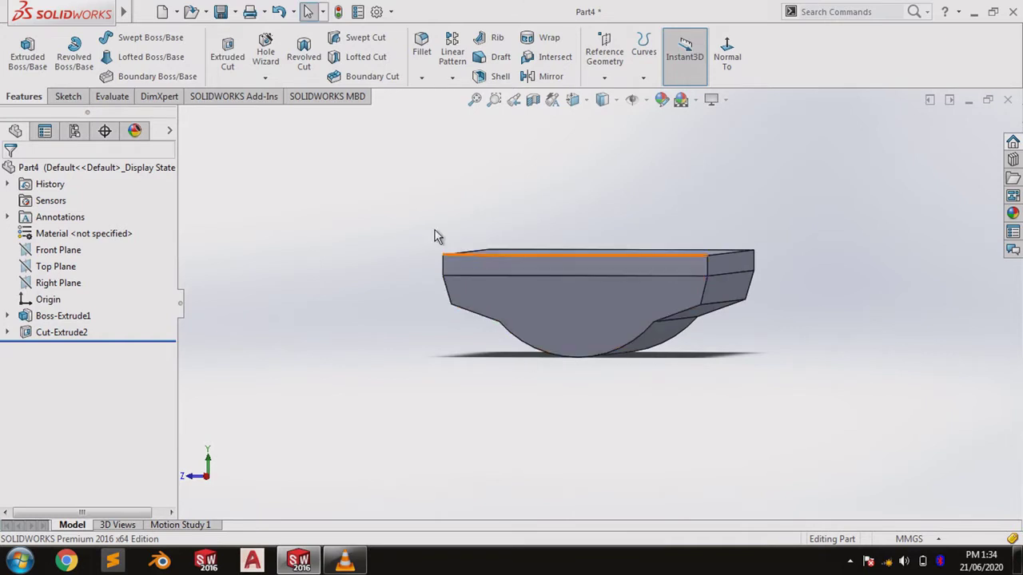
left_click(421, 52)
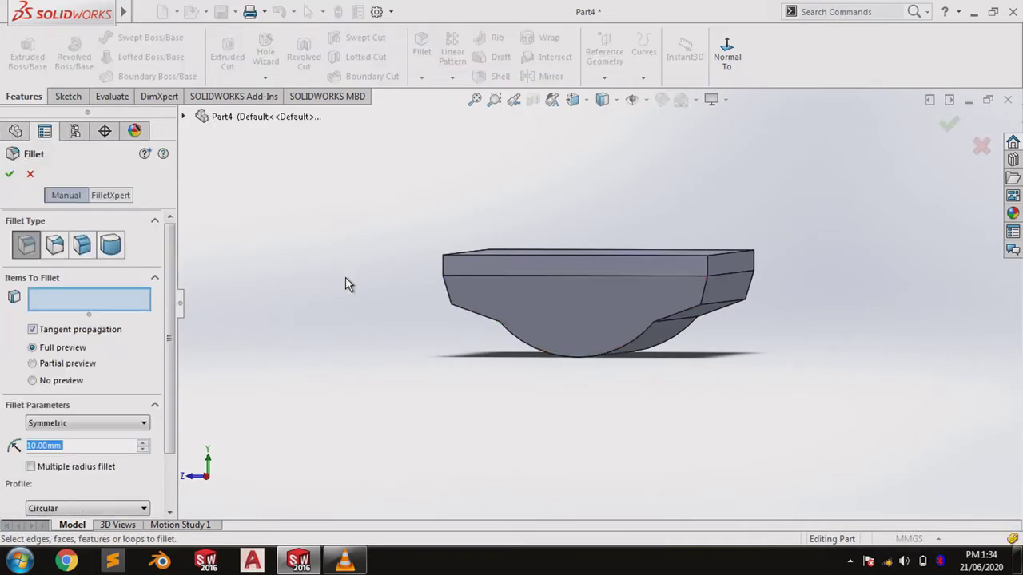
type("24.5")
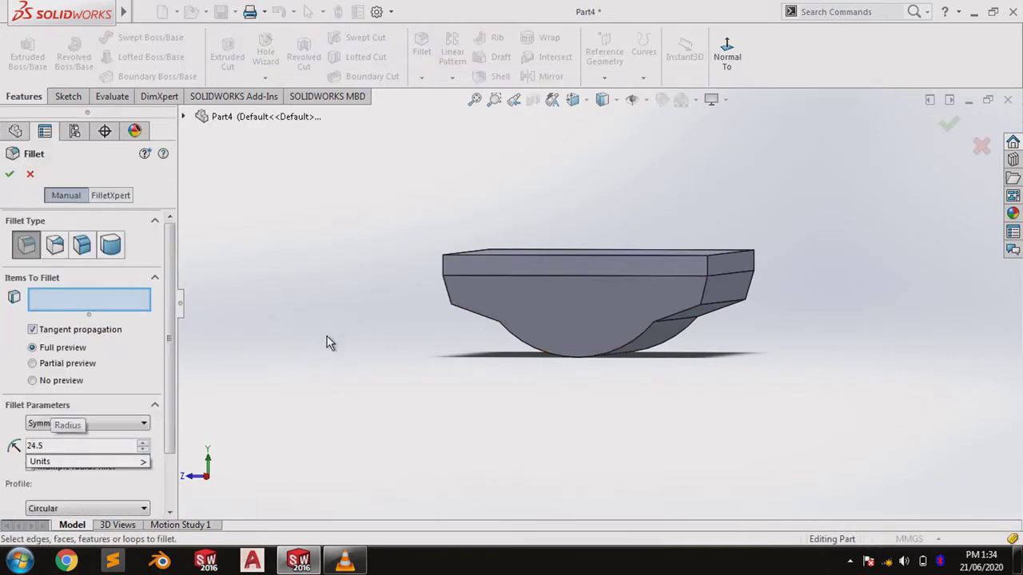
key("BackSpace")
key("BackSpace")
key("BackSpace")
type("5.4")
key("Return")
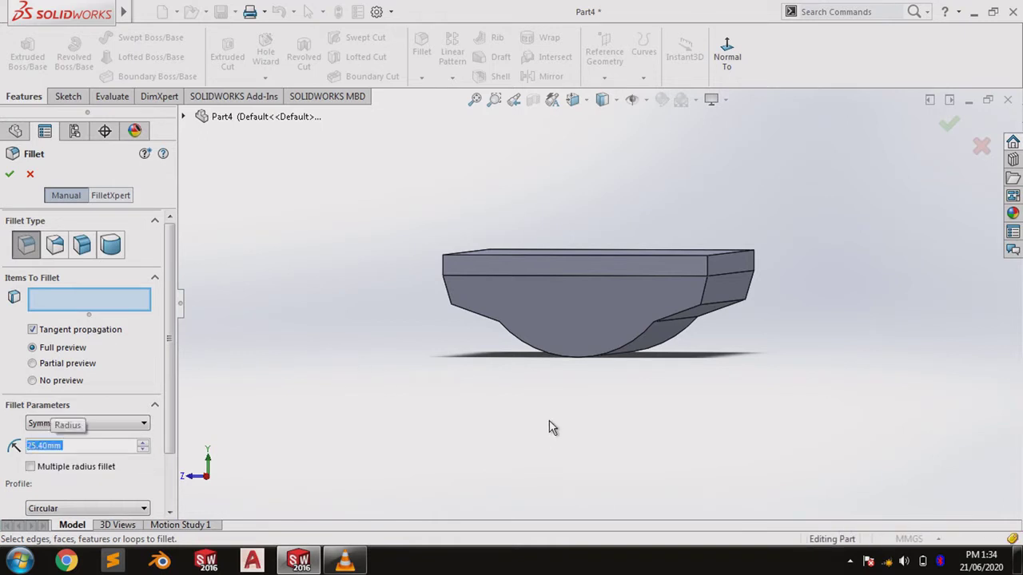
middle_click_drag(627, 430, 625, 334)
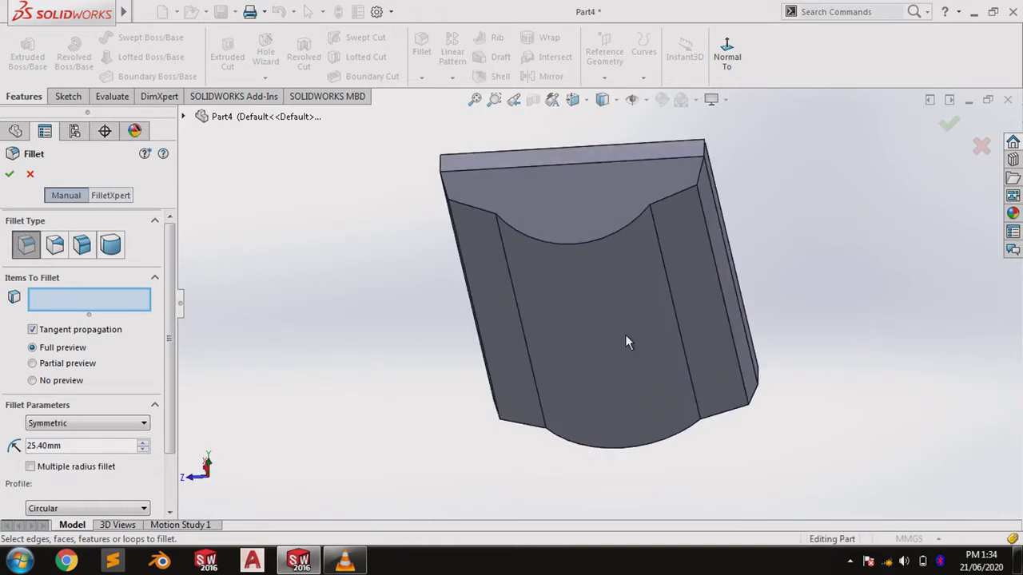
left_click(675, 324)
middle_click_drag(597, 373, 639, 369)
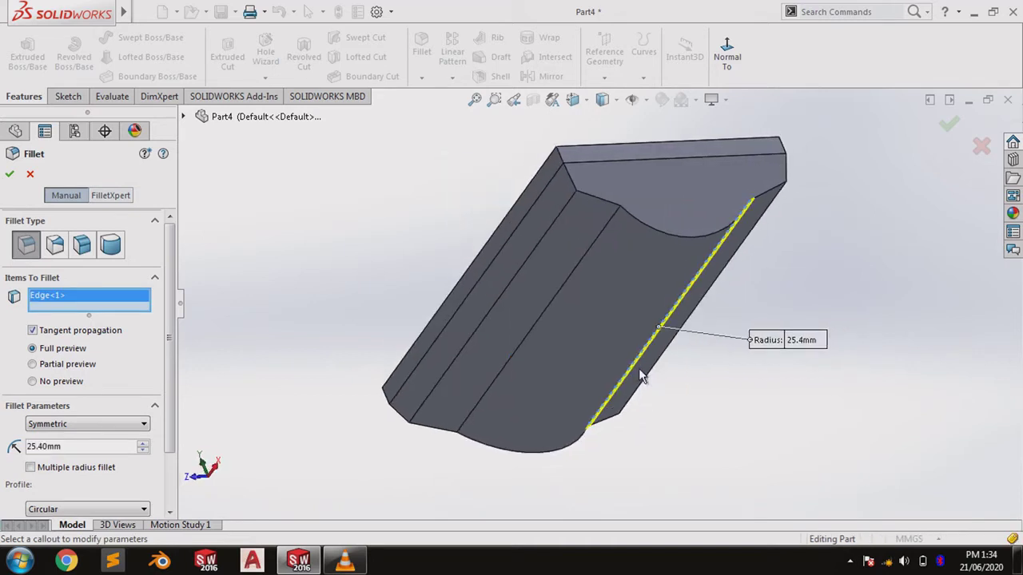
left_click(521, 343)
middle_click_drag(522, 345, 540, 419)
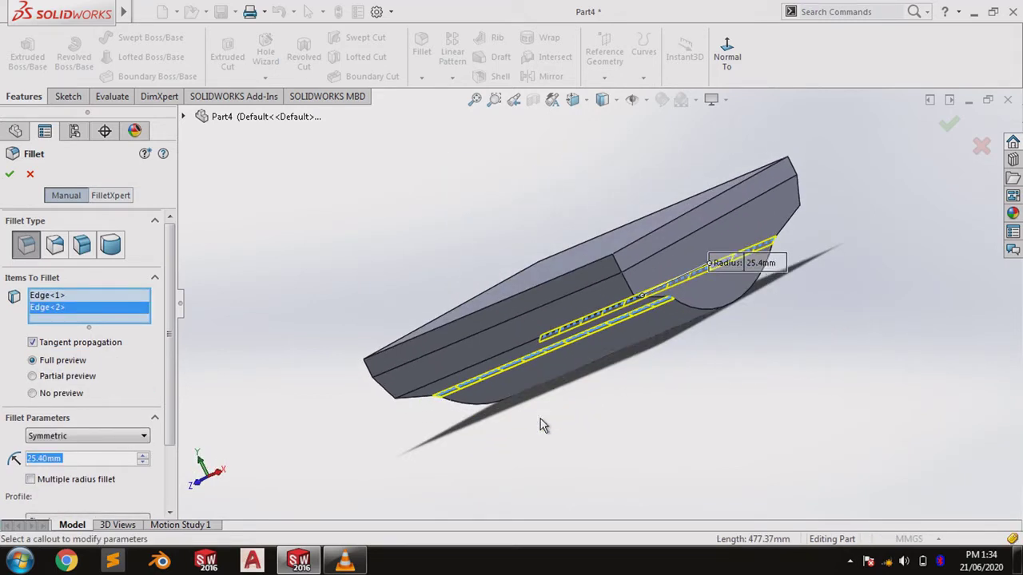
- Add the upper and slanted edges of all four block corners to the 25.4 mm fillet and apply it
left_click(621, 271)
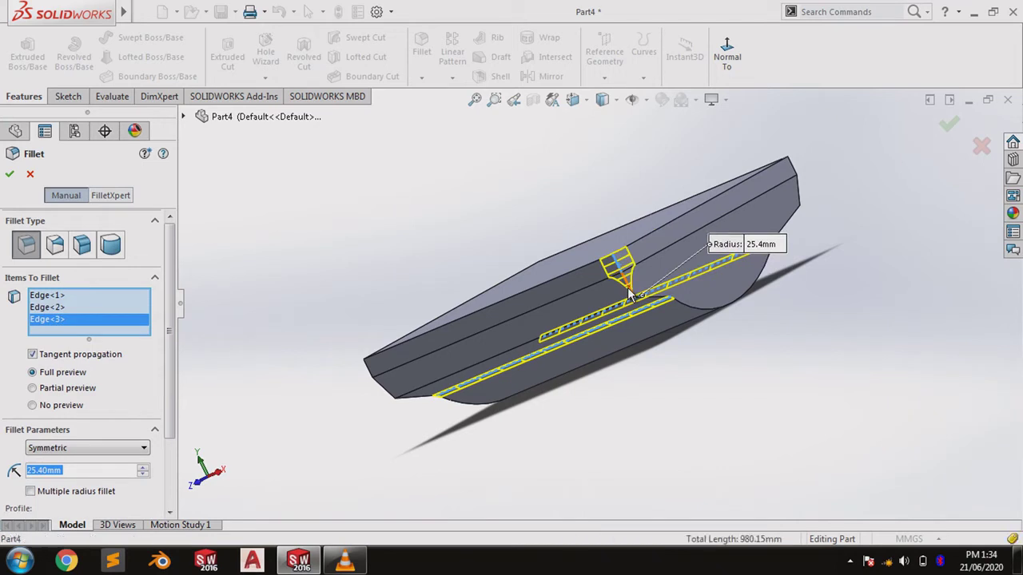
left_click(639, 292)
middle_click_drag(703, 317, 612, 415)
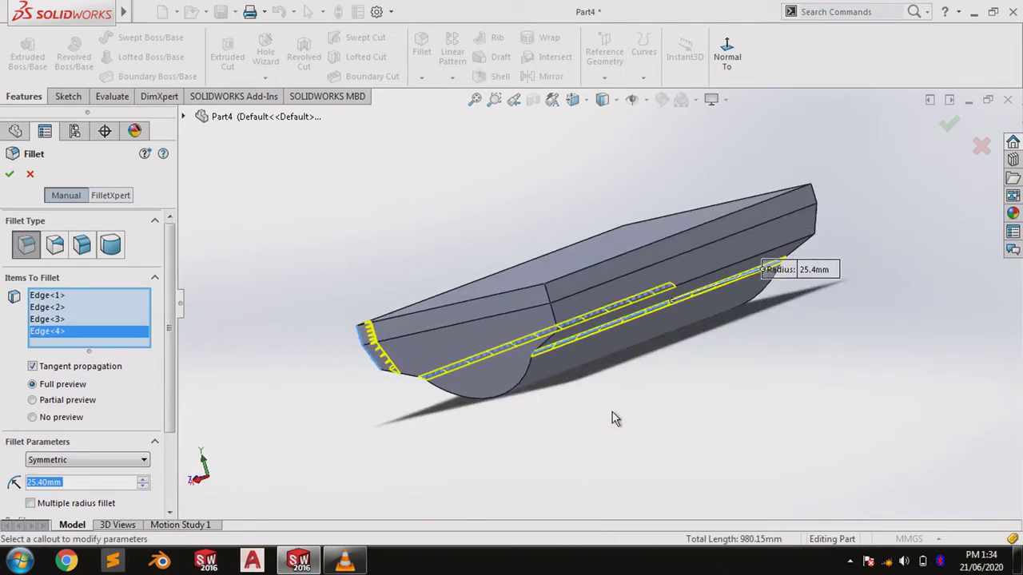
left_click(549, 306)
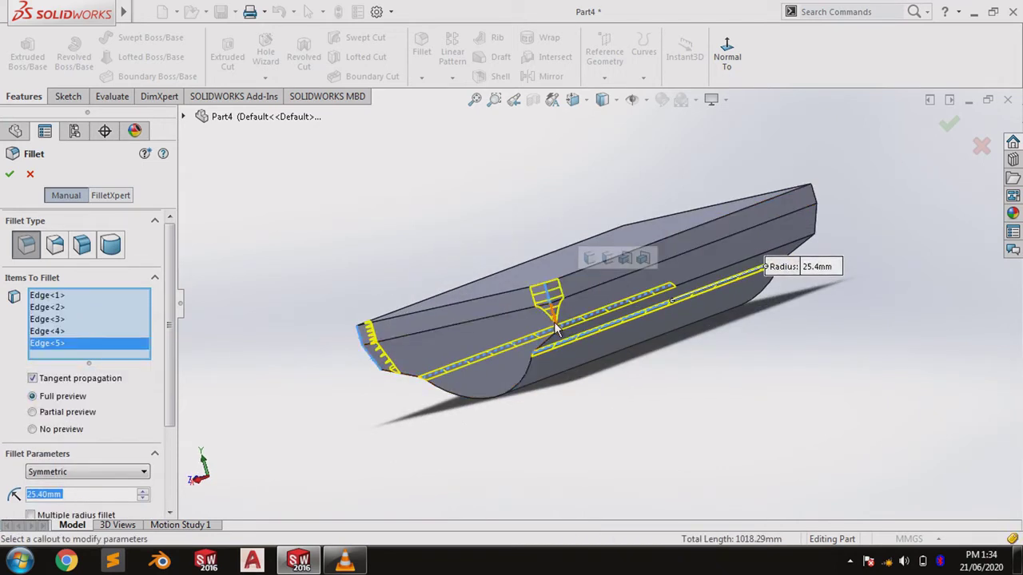
left_click(558, 328)
middle_click_drag(649, 370, 571, 407)
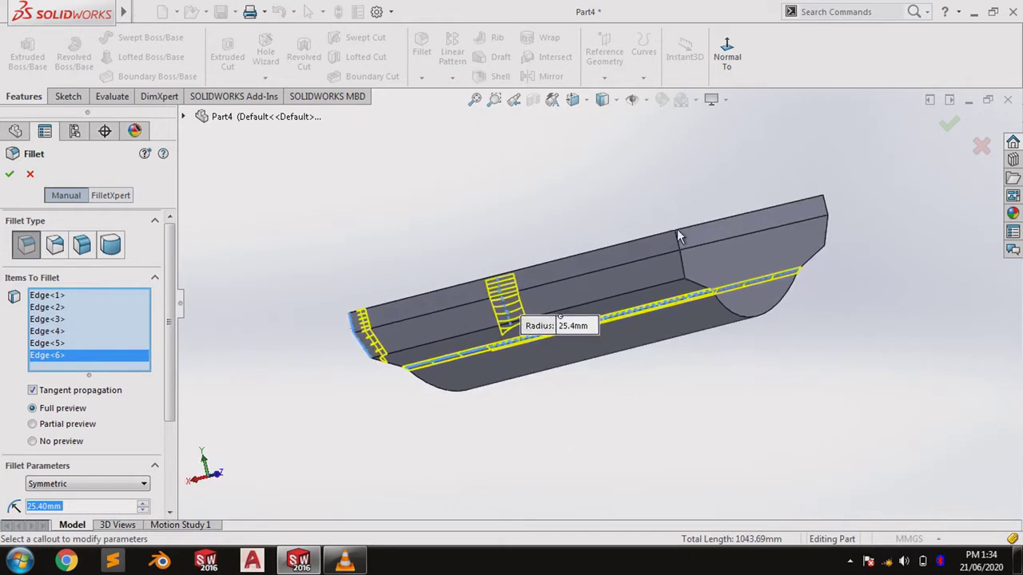
left_click(681, 268)
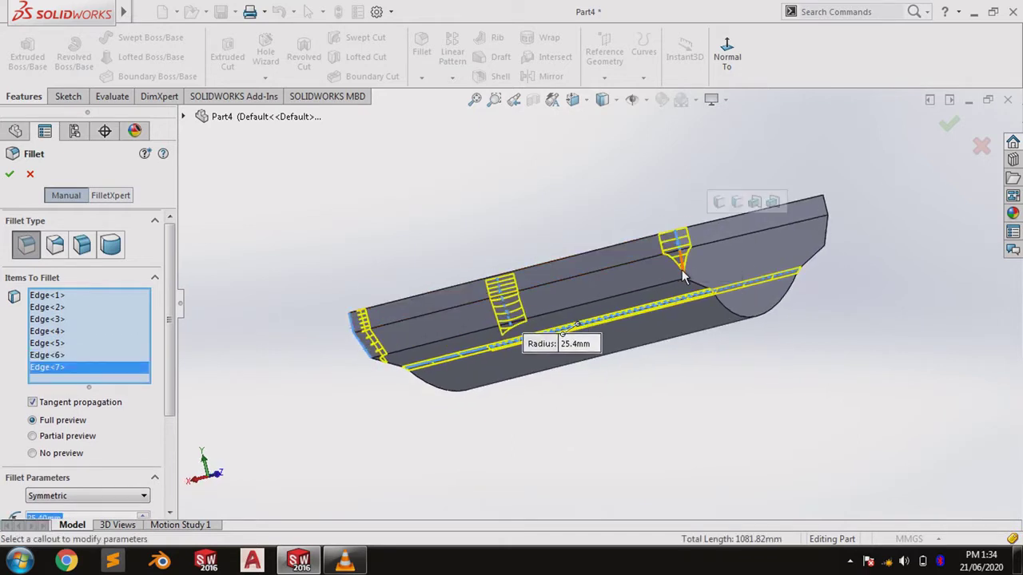
left_click(720, 332)
middle_click_drag(720, 331, 650, 344)
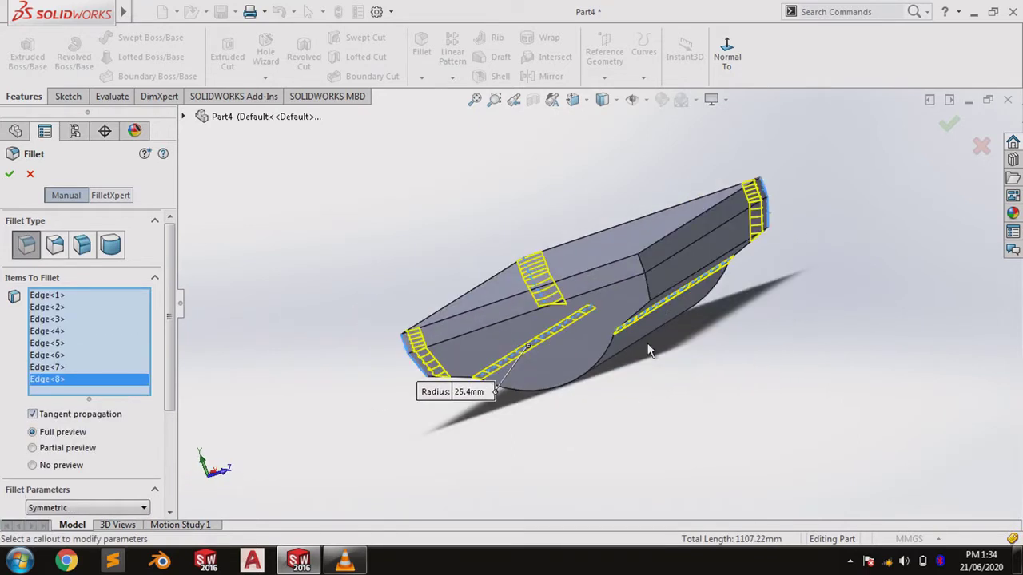
left_click(640, 275)
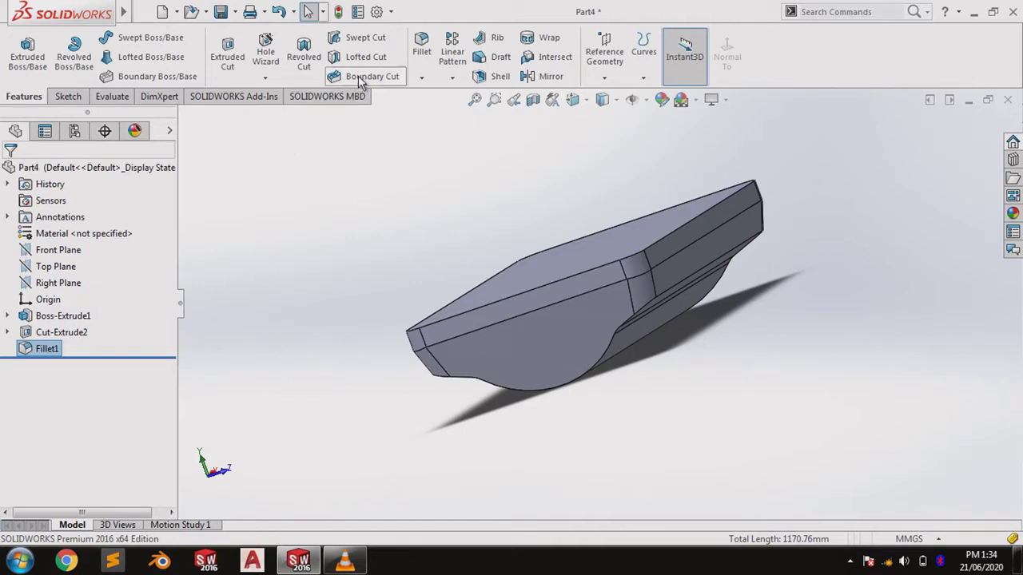
- Fillet the tangent chain of edges around the underside with a 12.7 mm radius
left_click(421, 46)
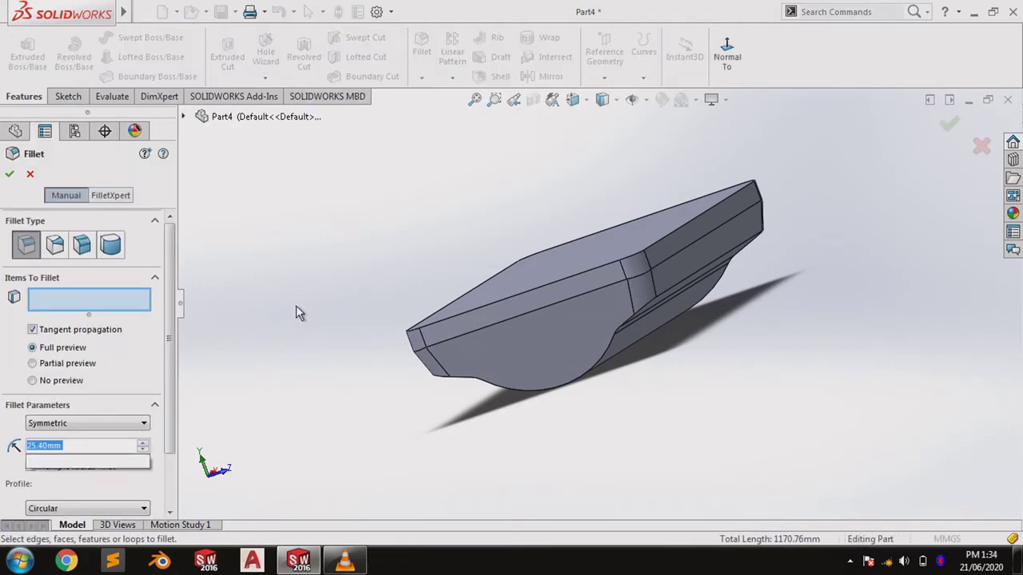
left_click(471, 381)
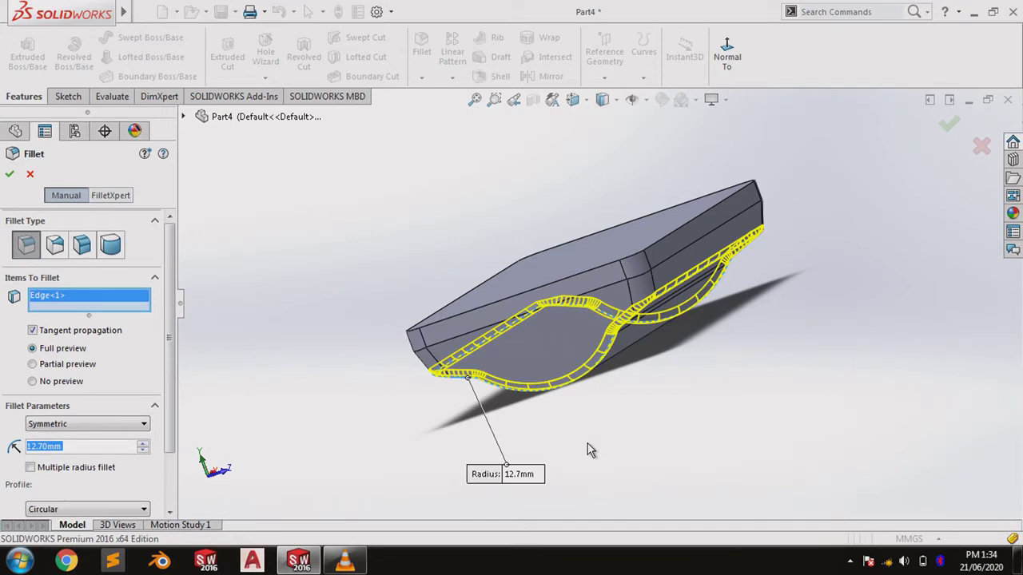
left_click(10, 173)
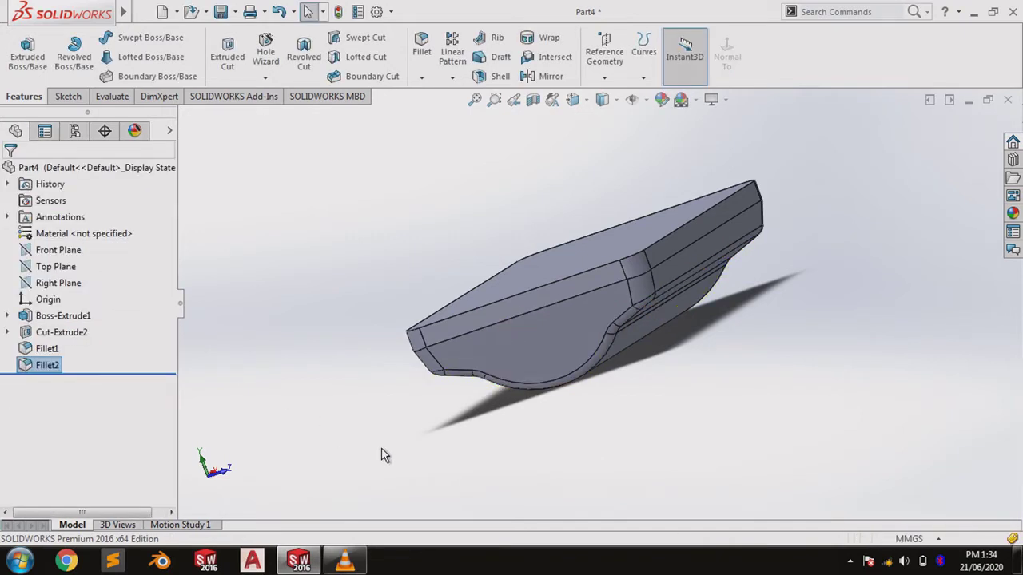
- Sketch a downward semicircular centerpoint arc about 118 mm wide on the block's upper end face, centred on the top edge's midpoint
left_click(381, 455)
middle_click_drag(381, 455, 549, 375)
left_click(625, 360)
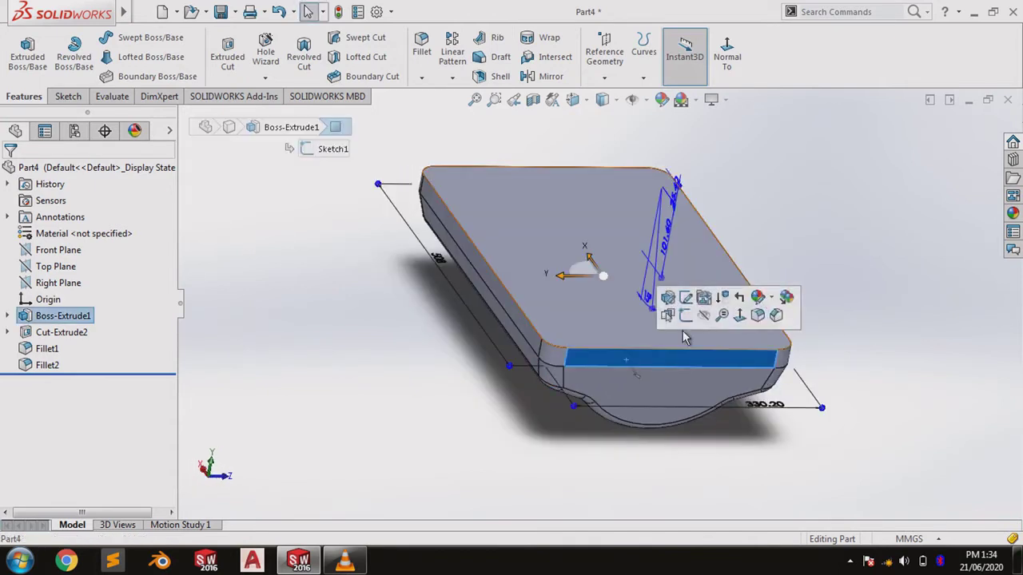
left_click(685, 314)
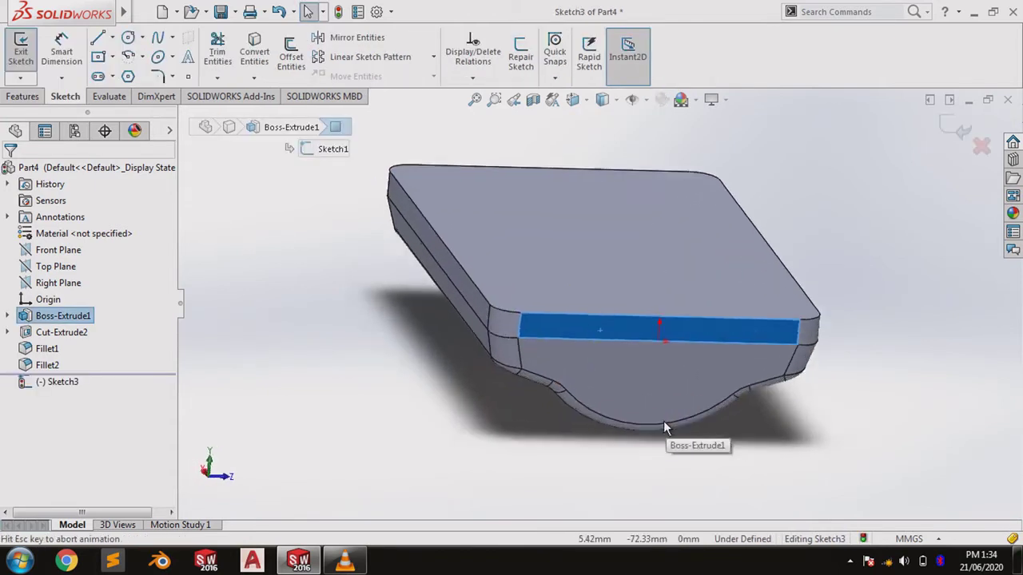
left_click(142, 57)
left_click(150, 68)
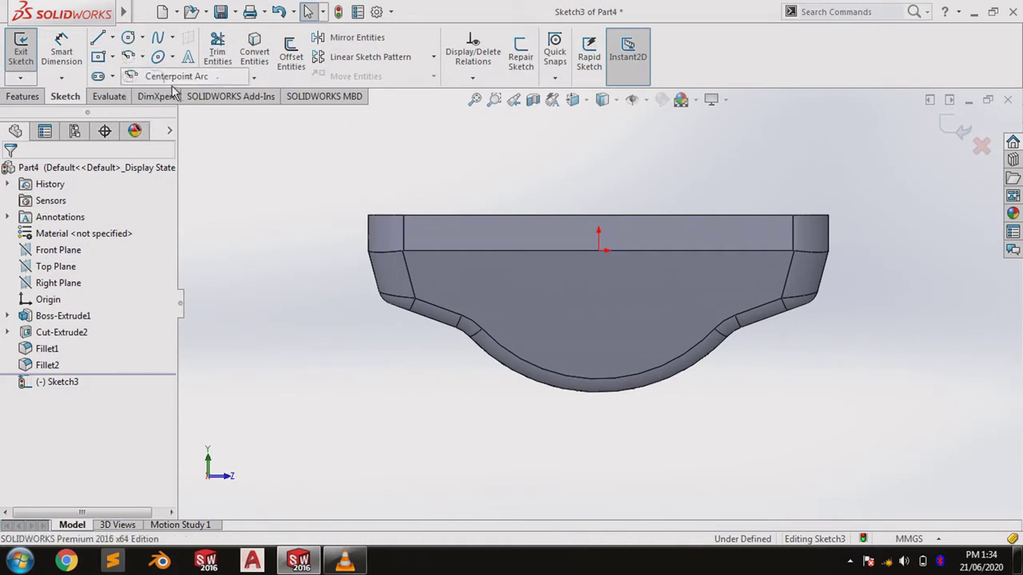
left_click(598, 215)
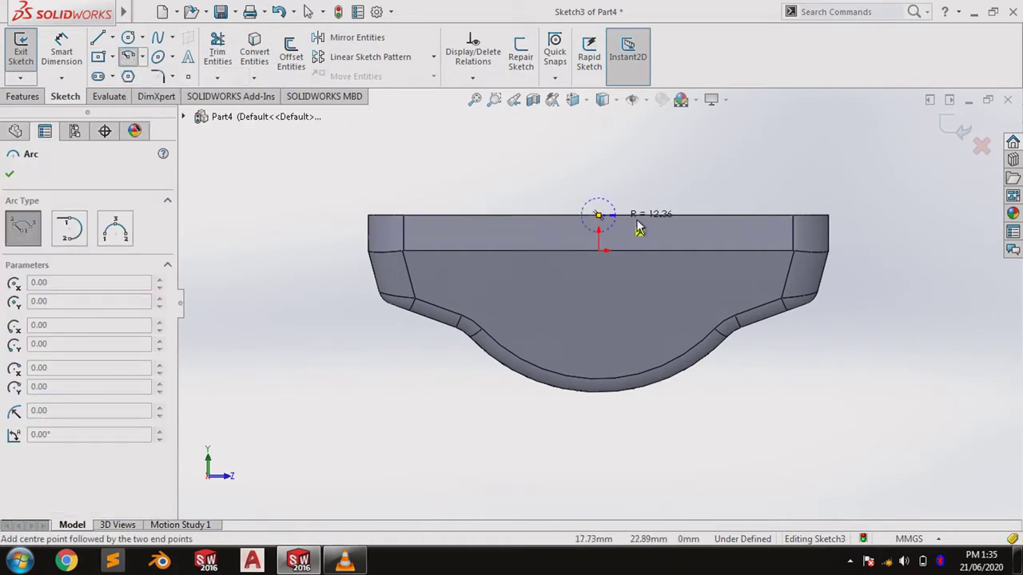
left_click(681, 216)
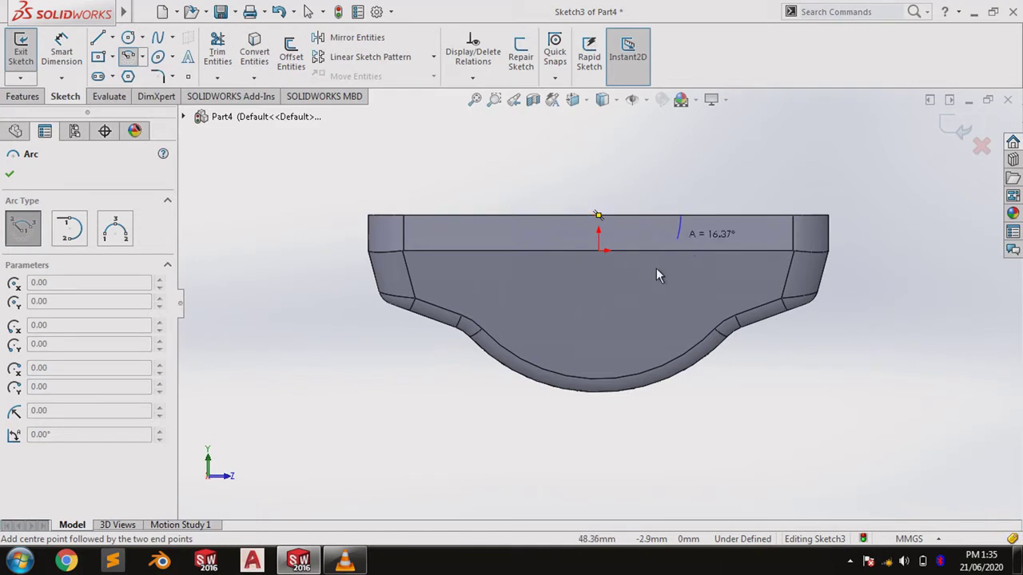
left_click(516, 217)
- Dimension the distance between the semicircular arc's two endpoints as 127 mm
right_click(516, 219)
left_click(519, 228)
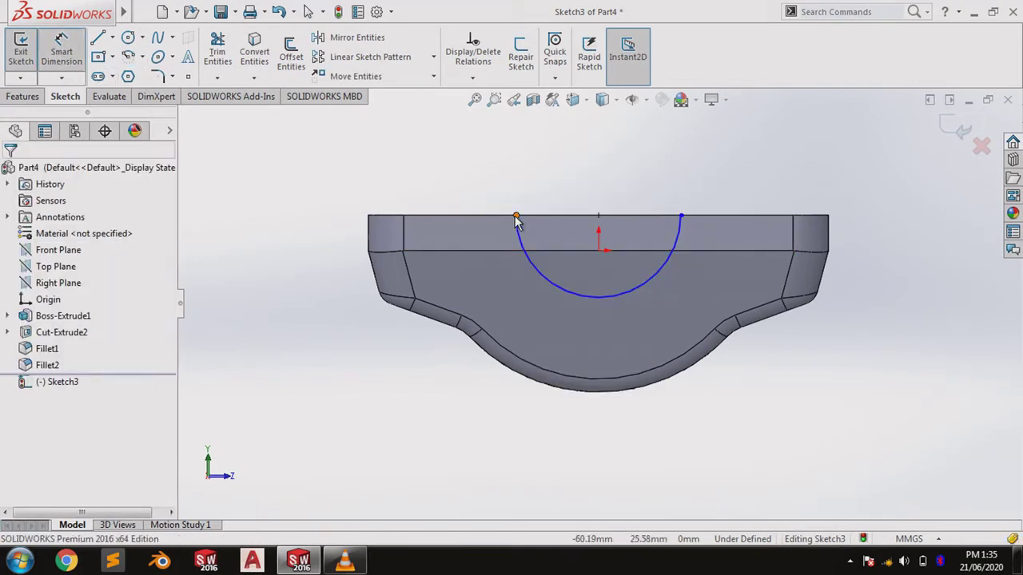
left_click(516, 216)
left_click(680, 216)
left_click(626, 194)
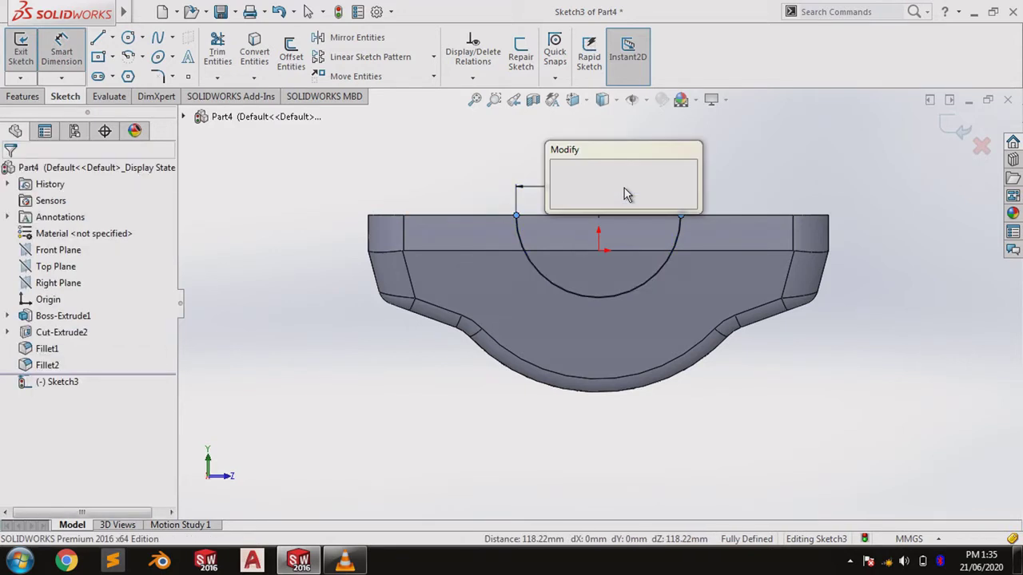
type("127")
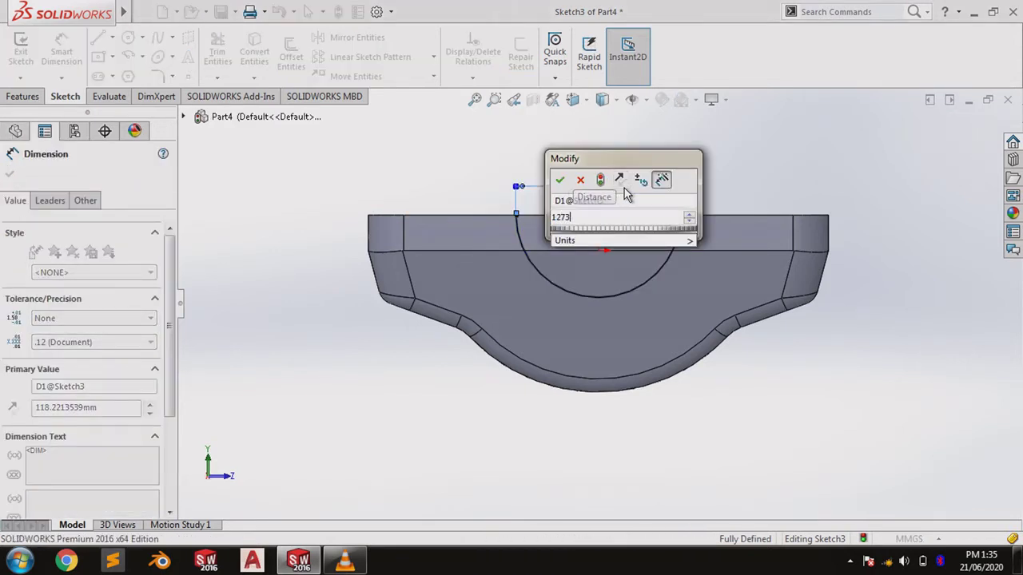
type("3")
key("Return")
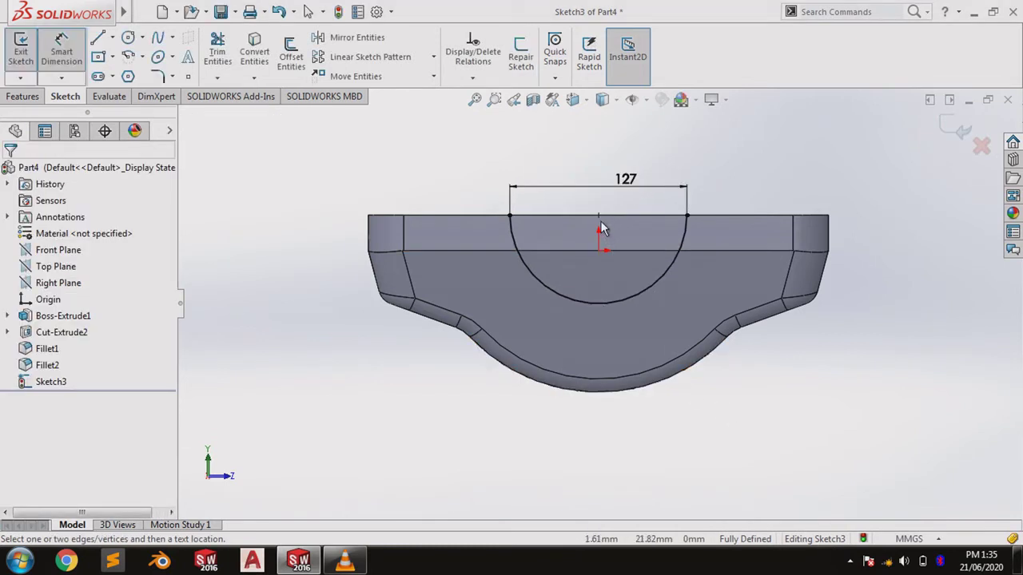
- Select the arc's centre point together with the origin to review their relations
left_click(66, 55)
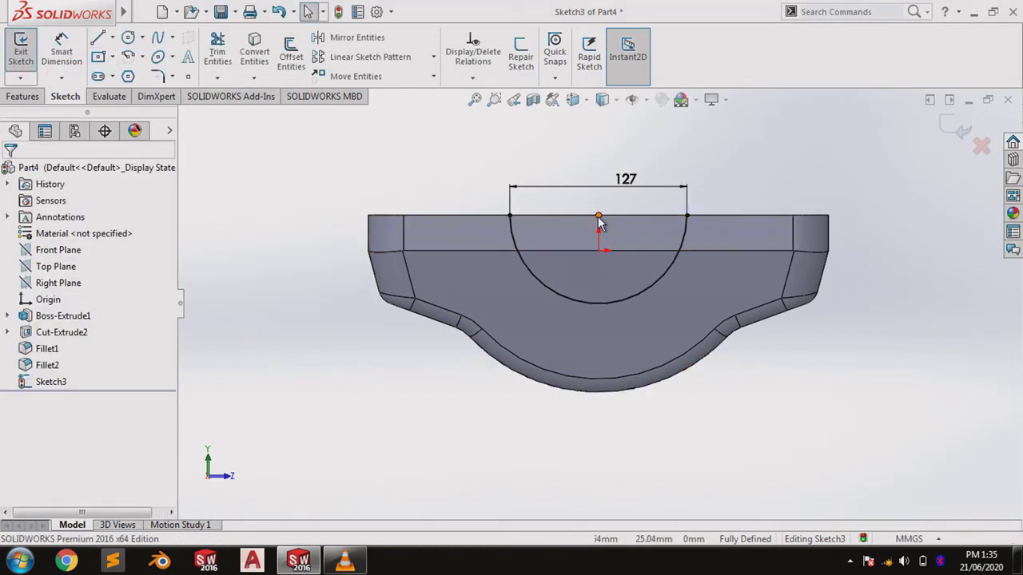
left_click(599, 217)
left_click(598, 250, "ctrl")
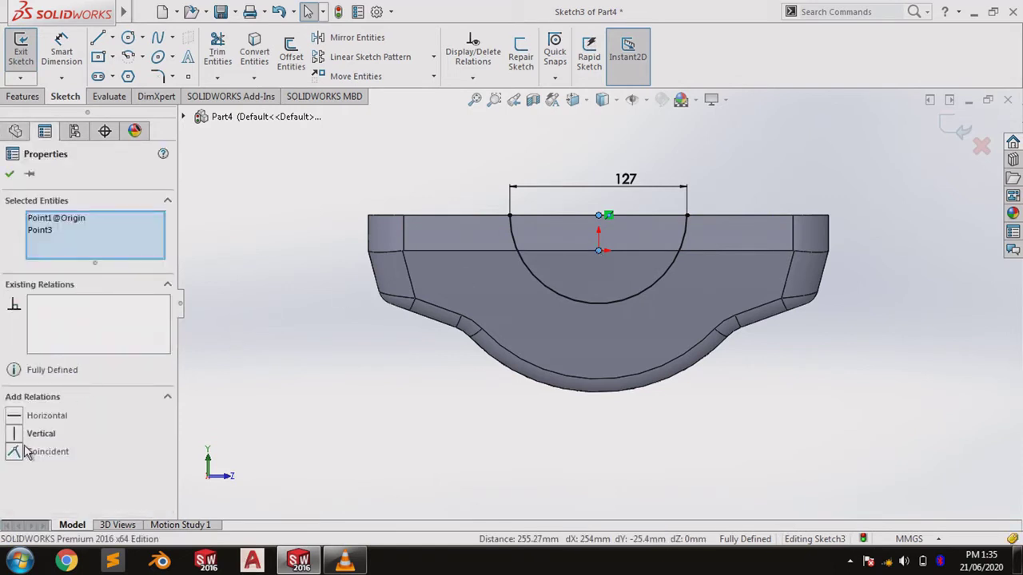
left_click(9, 174)
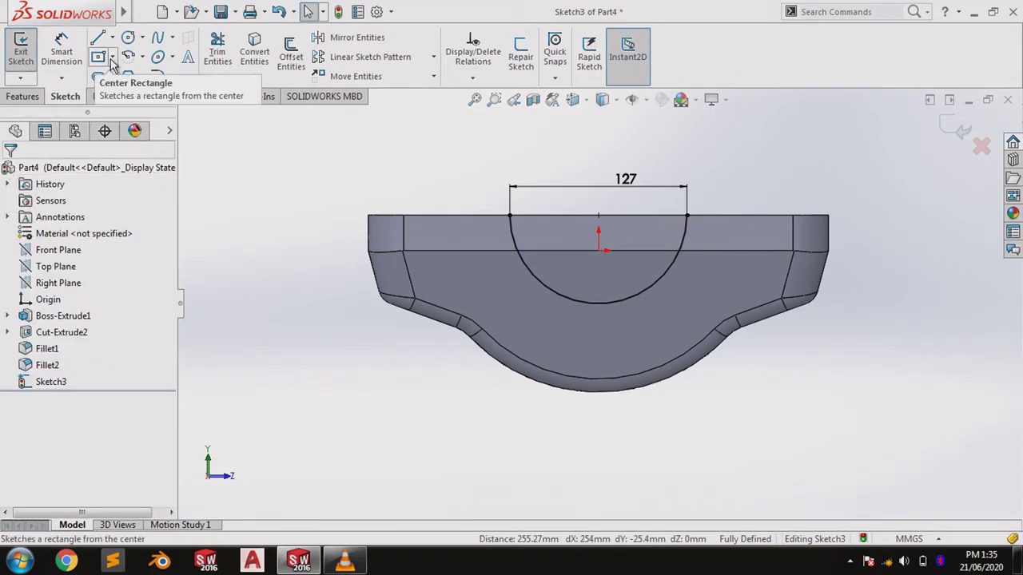
- Extrude the arc as a thin boss 25.4 mm deep in the reversed direction, with a 12.7 mm wall outside the arc
left_click(22, 96)
left_click(27, 52)
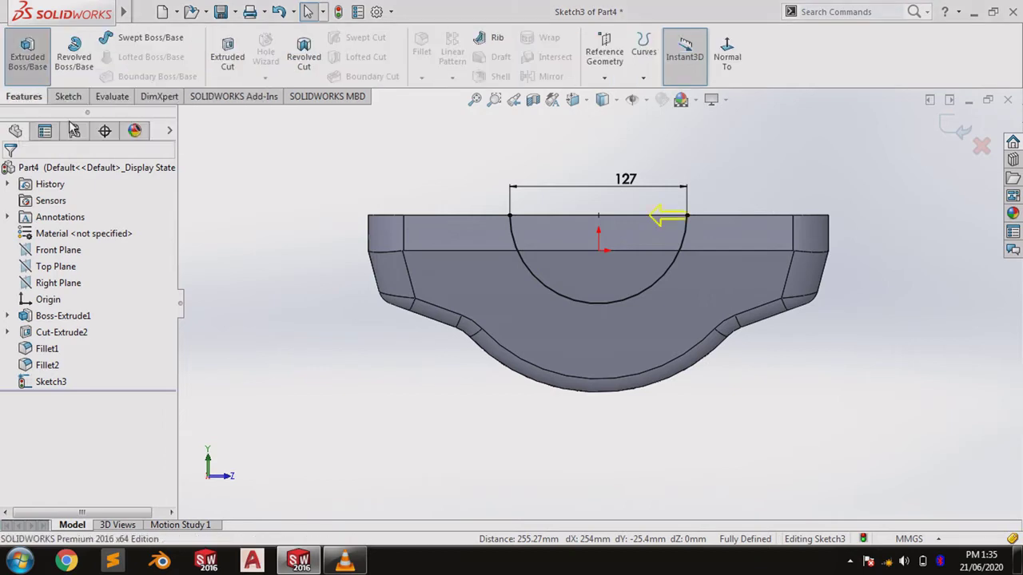
left_click(544, 294)
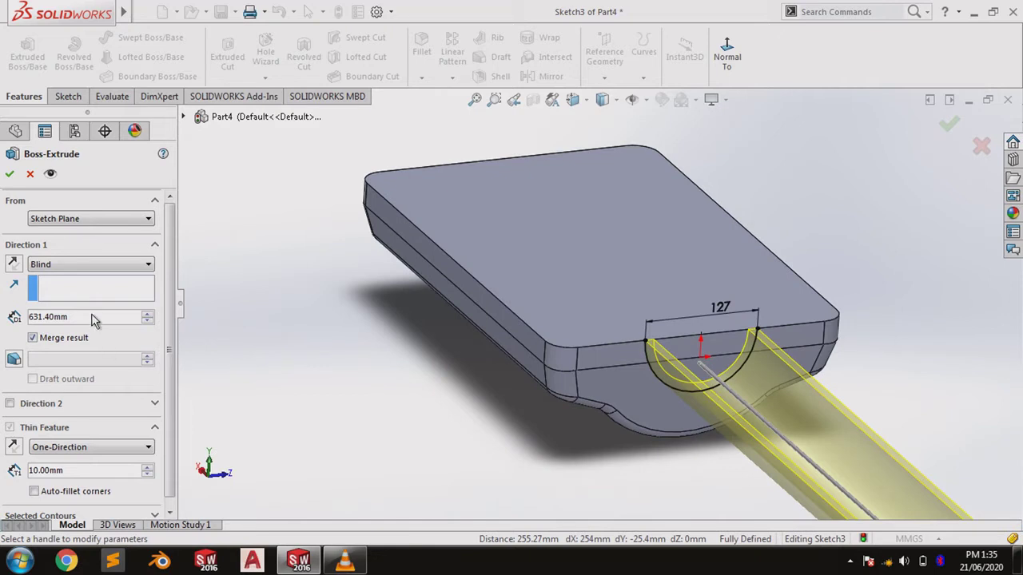
type("25.4")
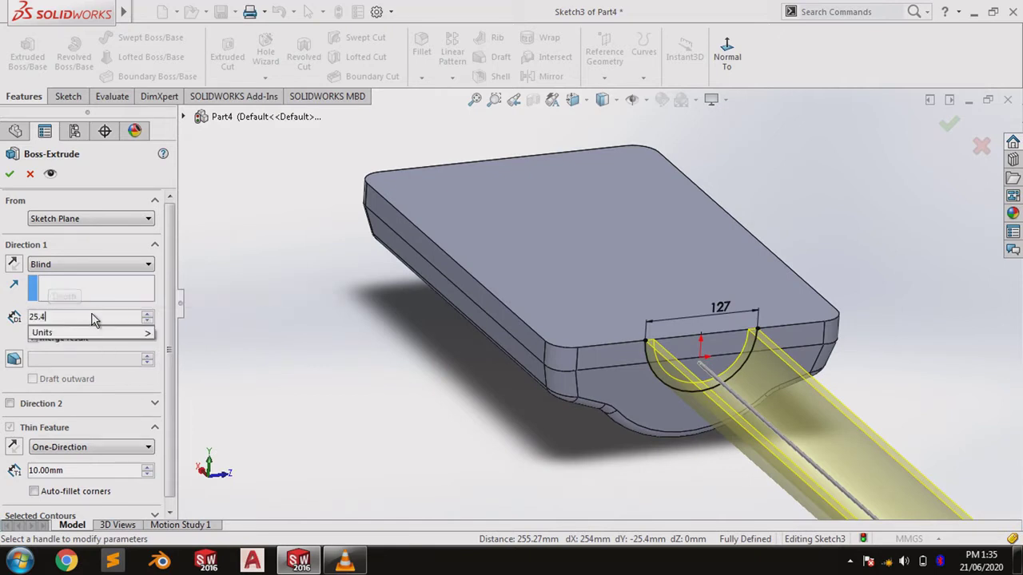
key("Return")
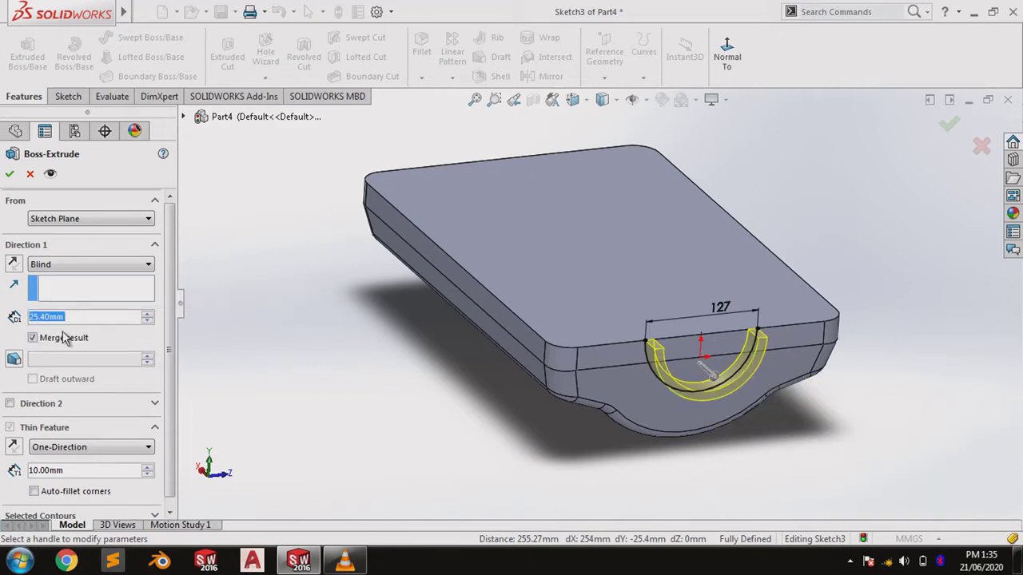
left_click(13, 266)
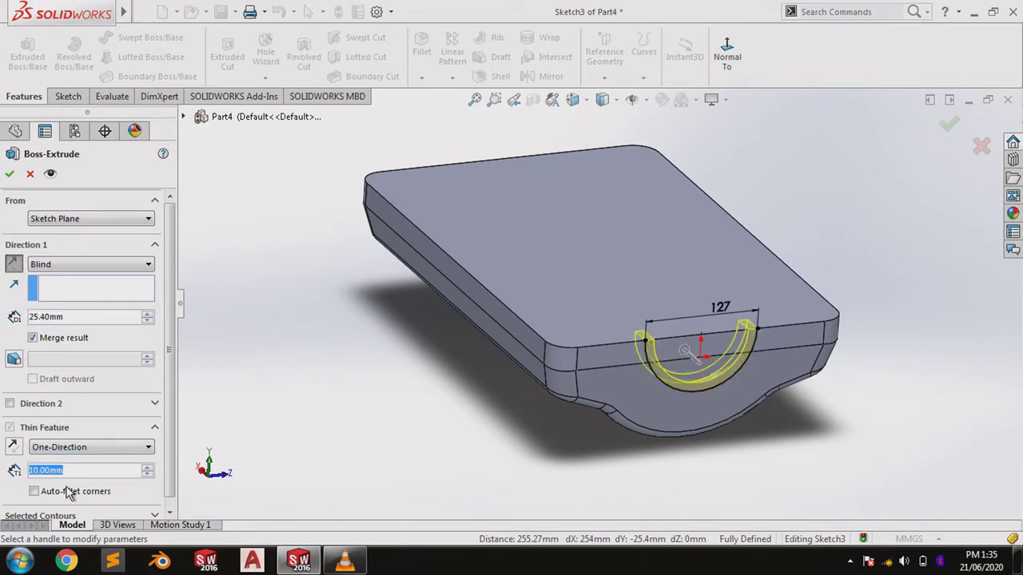
type("12.7")
key("Return")
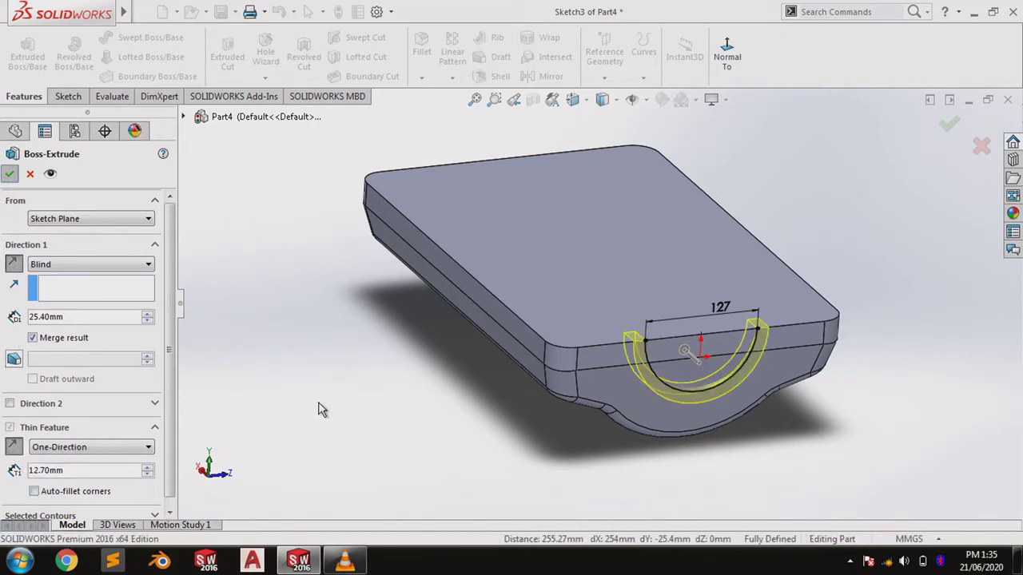
key("Return")
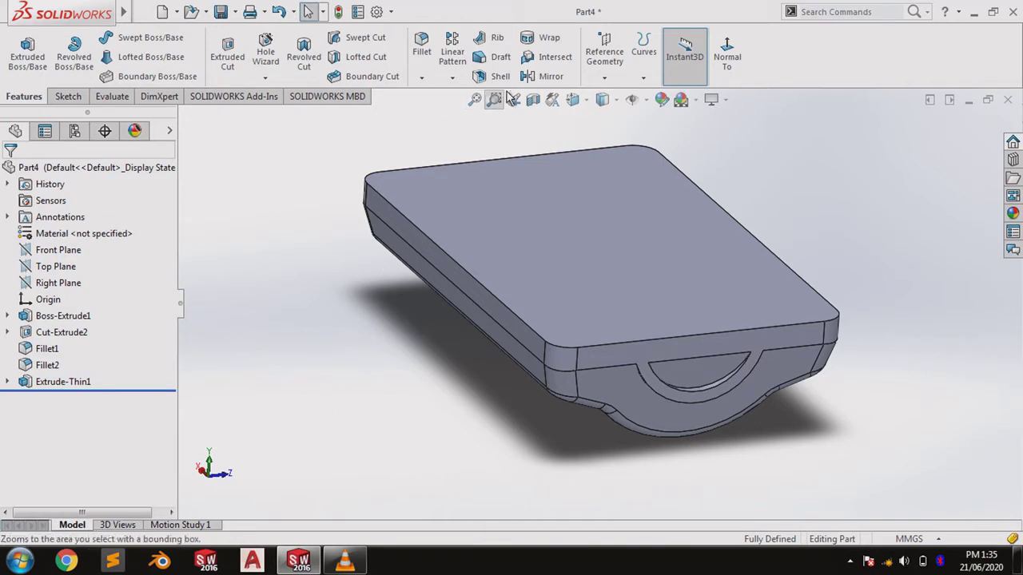
- Mirror the thin arc extrusion about the Right Plane to the opposite end of the block
left_click(544, 76)
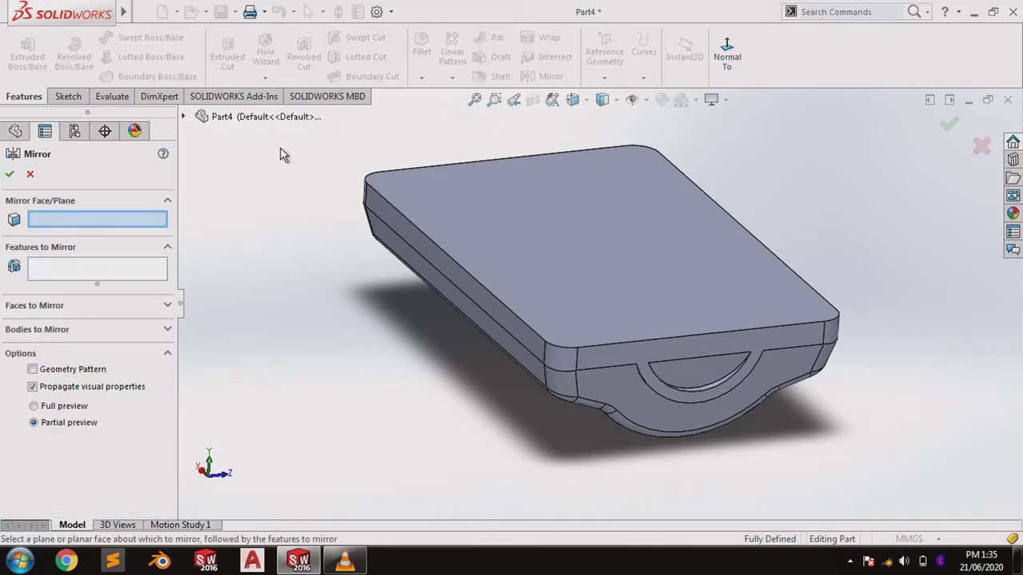
left_click(183, 118)
left_click(232, 234)
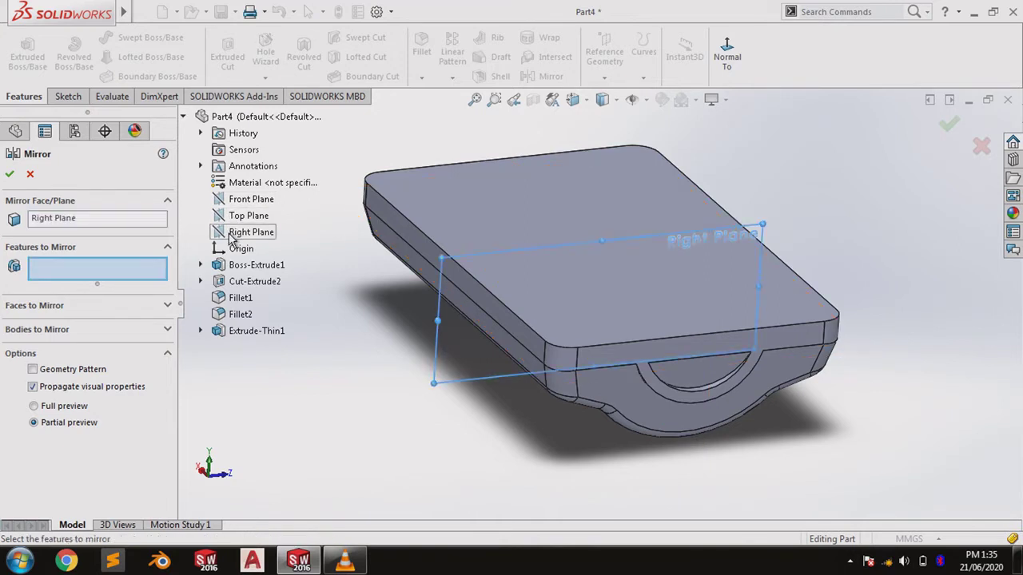
left_click(260, 331)
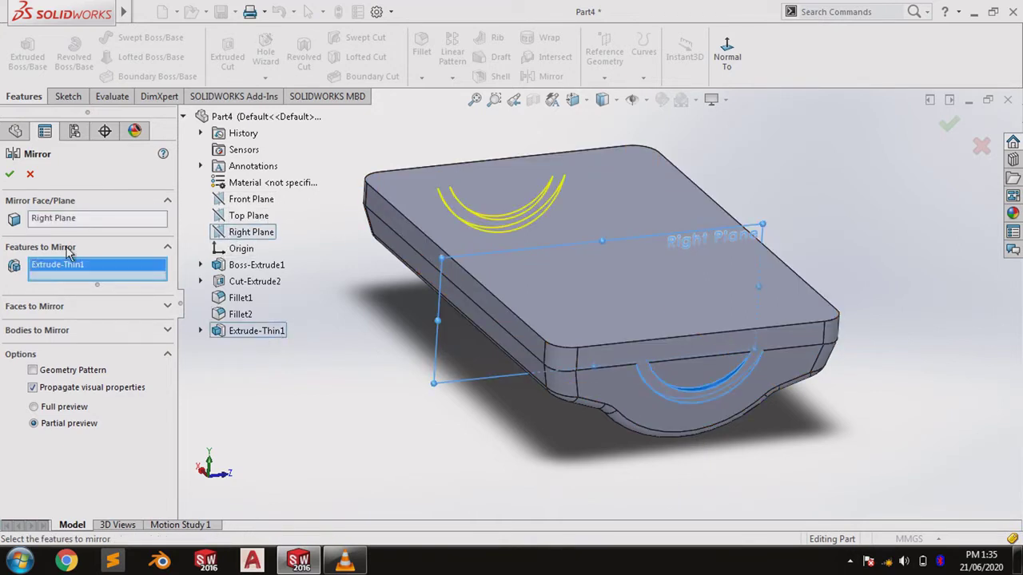
left_click(9, 175)
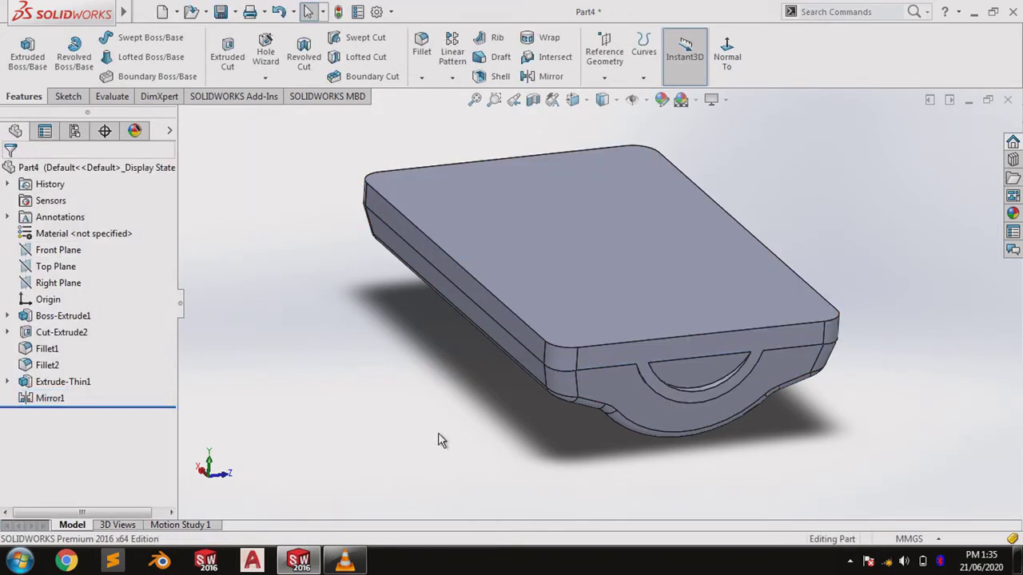
- Start a sketch on the block's flat top face and place two points near its upper-right corner, one at about X 234, Y 102 mm
middle_click_drag(640, 462, 577, 445)
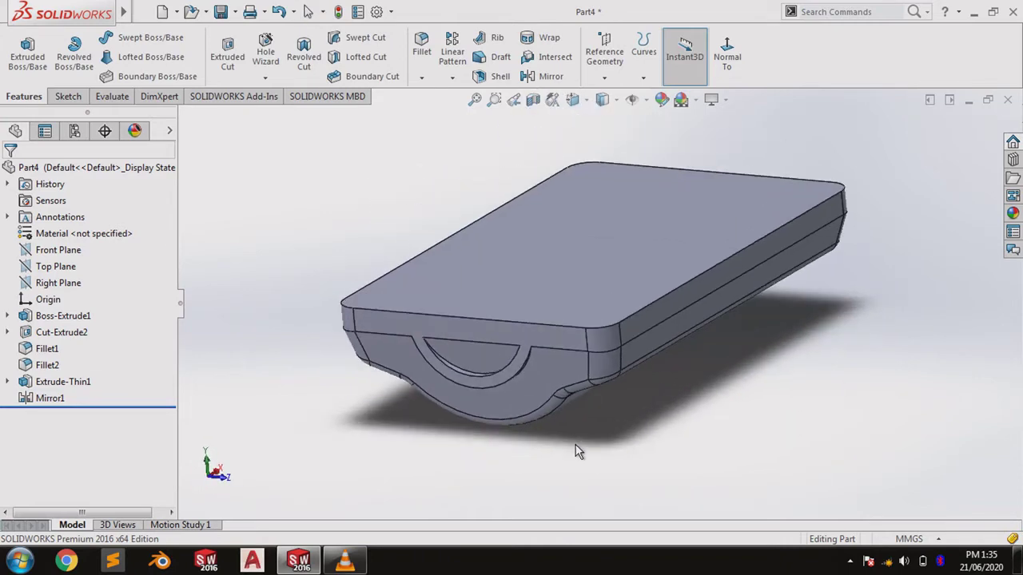
left_click(579, 306)
left_click(639, 253)
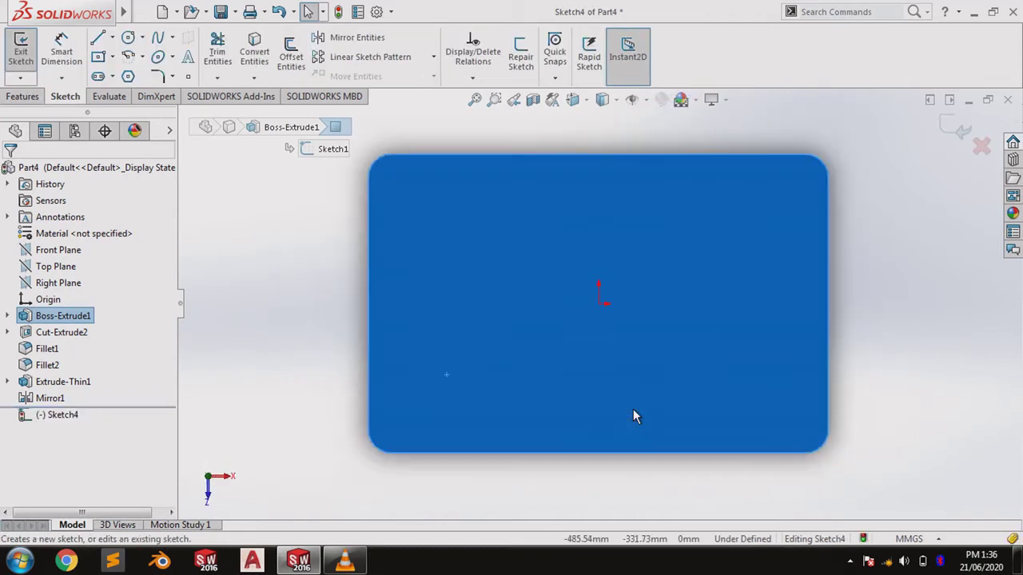
left_click(188, 76)
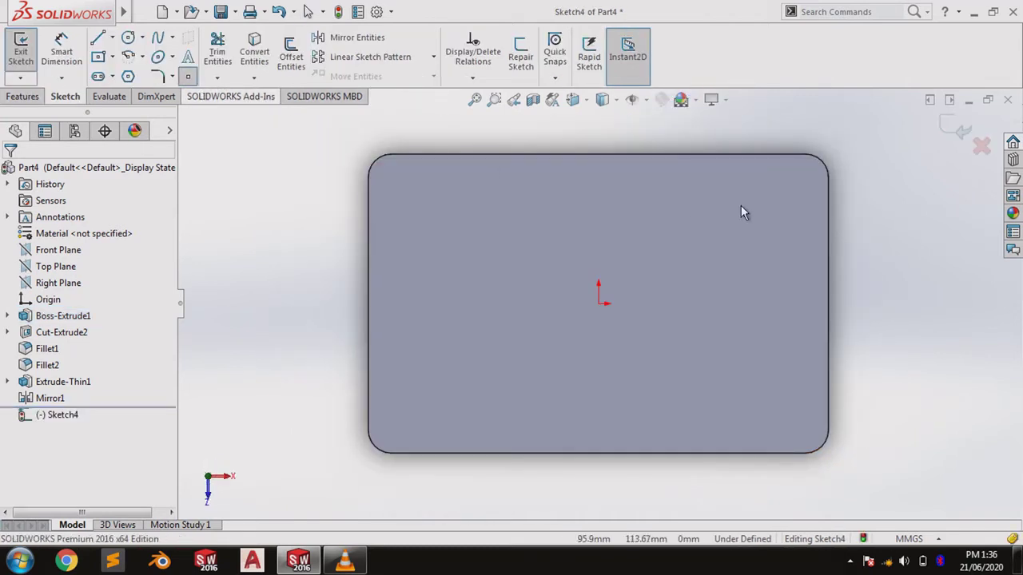
left_click(768, 176)
right_click(865, 230)
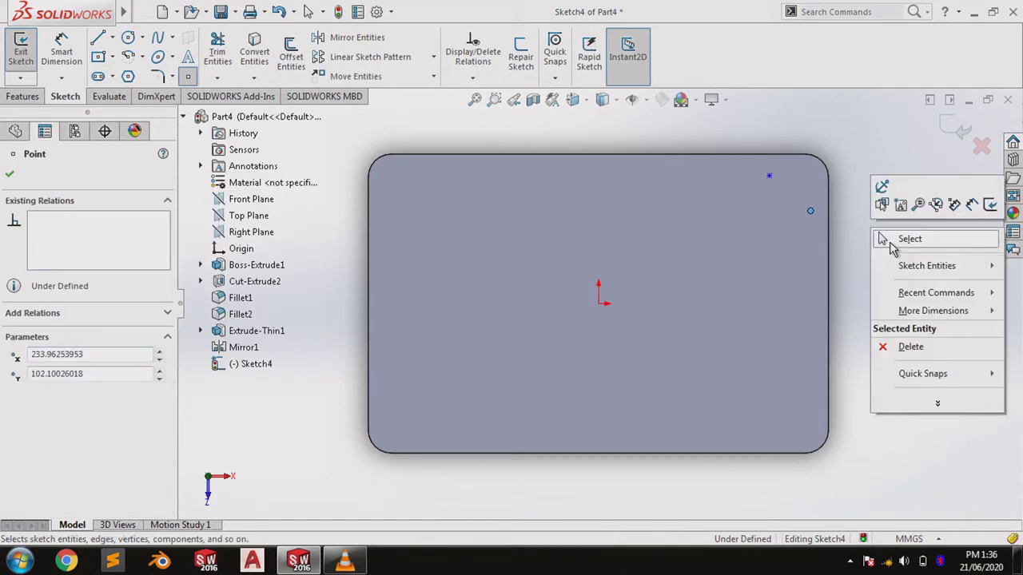
left_click(913, 237)
- Dimension the sketch point nearest the upper long edge to lie 7.8 mm from that edge
scroll(844, 153, "down", 2)
left_click(62, 52)
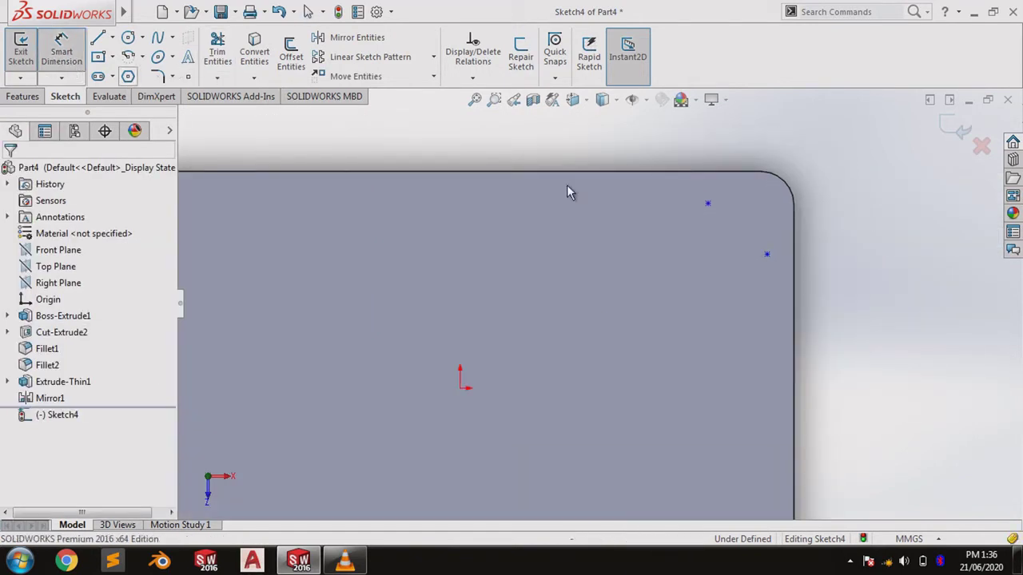
left_click(707, 204)
left_click(708, 173)
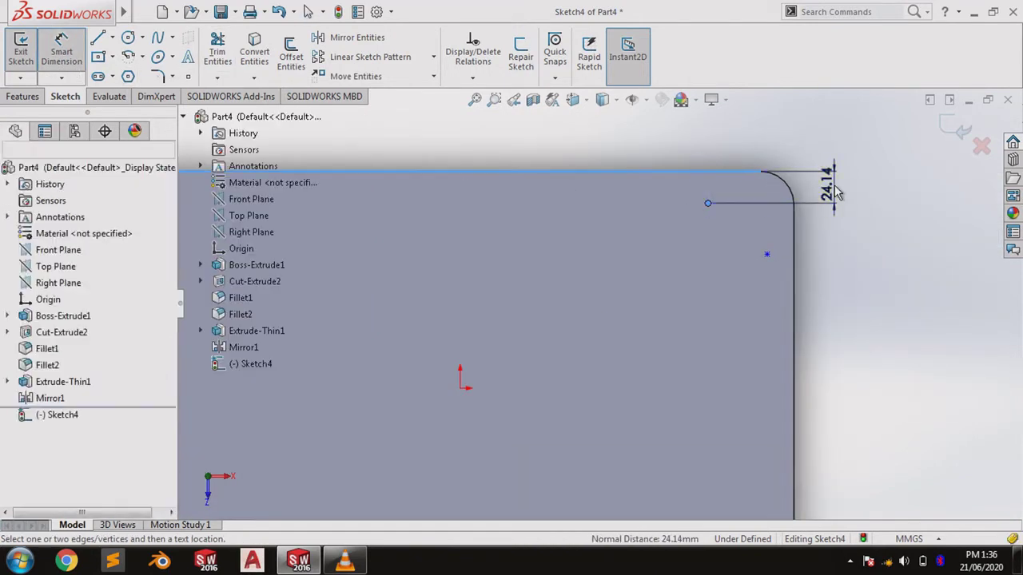
left_click(833, 192)
type("7.8")
key("Return")
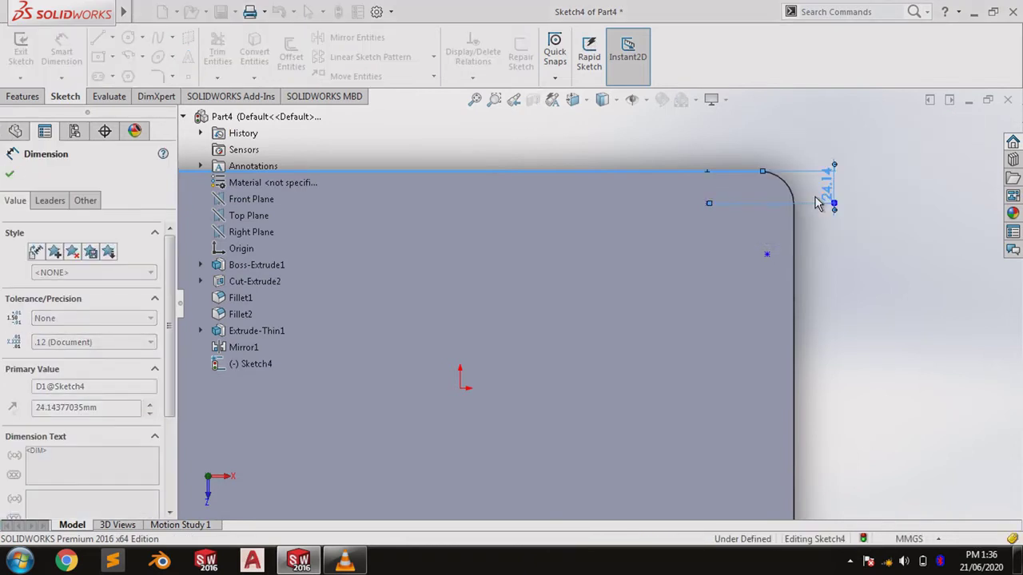
left_click(789, 245)
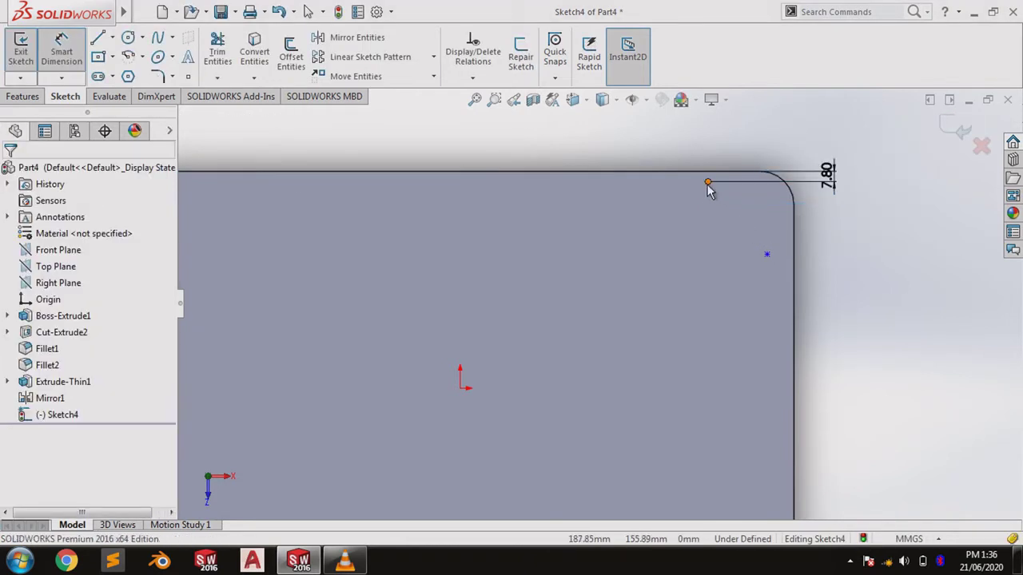
- Dimension that same point to lie 101.6 mm from the adjacent short edge of the face
left_click(708, 182)
left_click(793, 232)
left_click(751, 143)
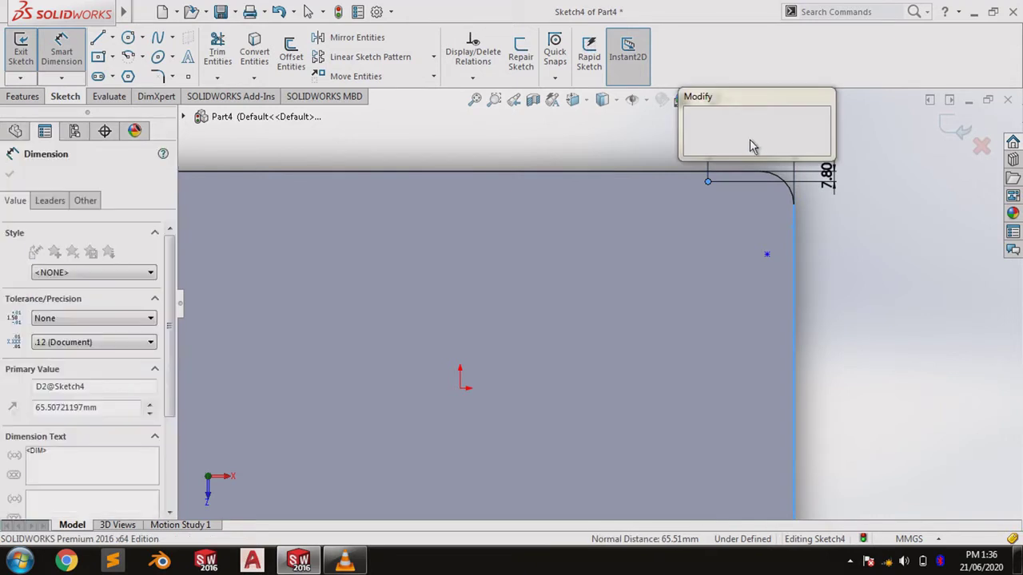
type("101.6")
key("Return")
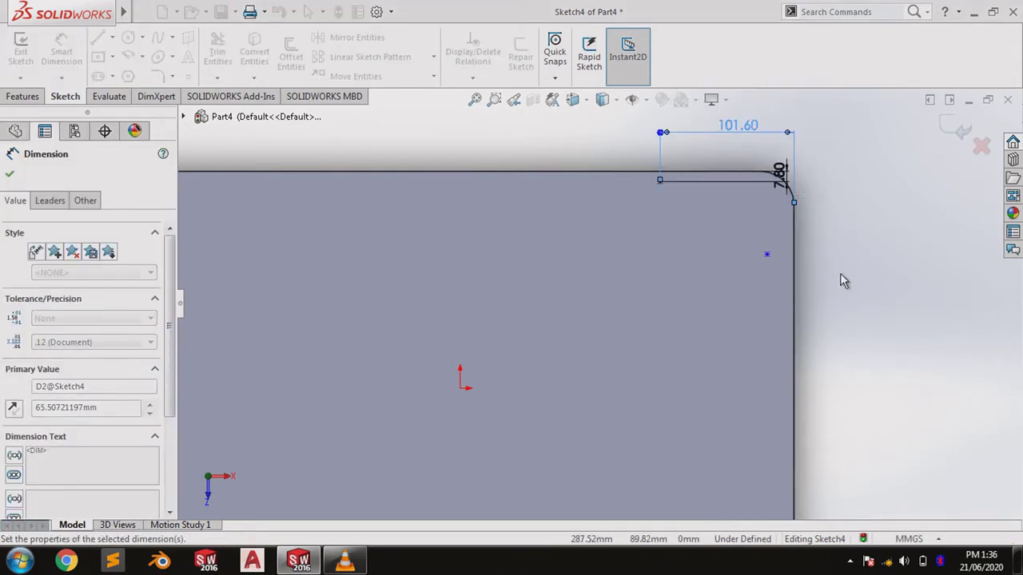
- Dimension the other sketch point to lie 10.8 mm from the nearby short edge
left_click(767, 255)
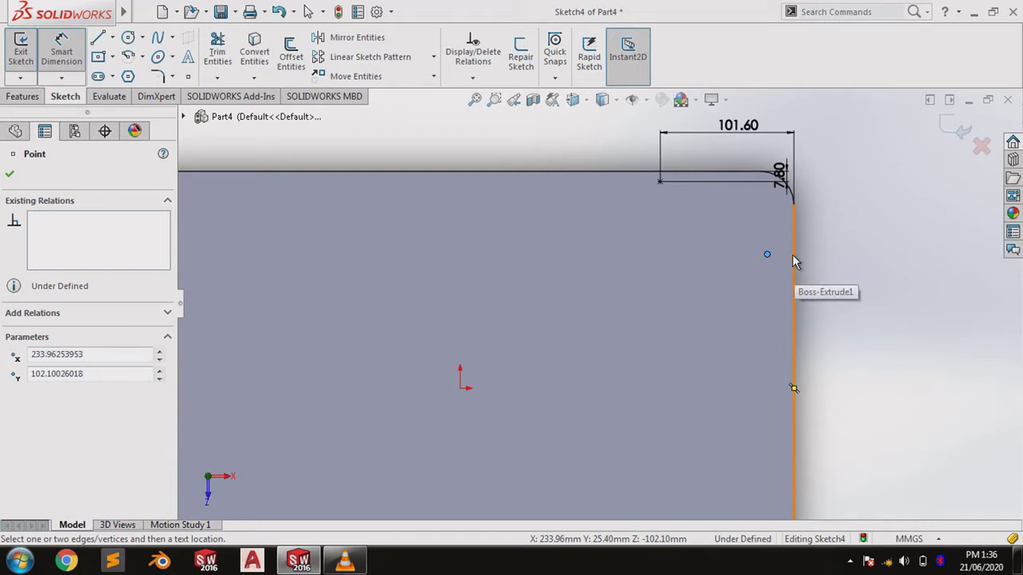
left_click(792, 254)
left_click(820, 116)
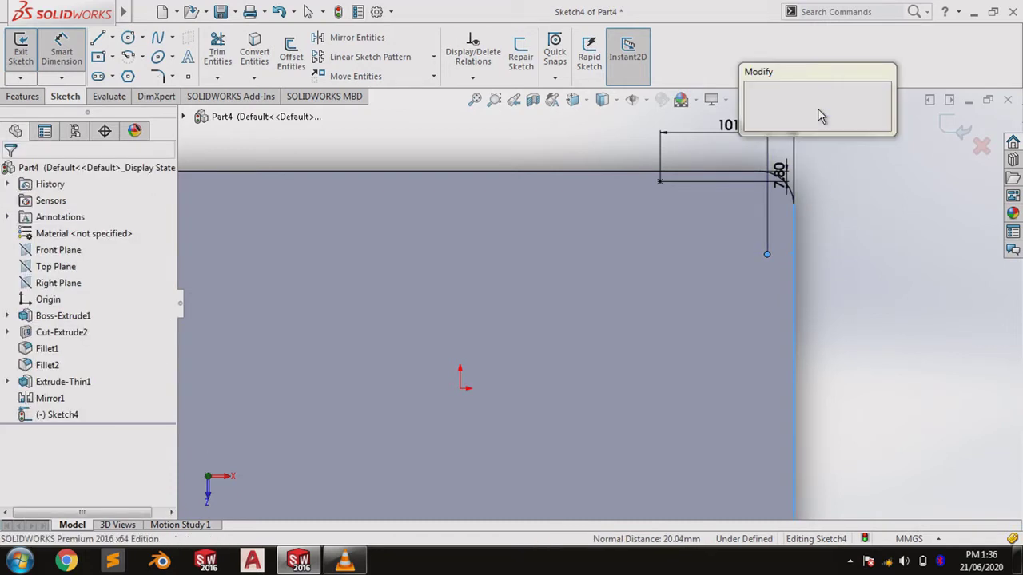
key("Return")
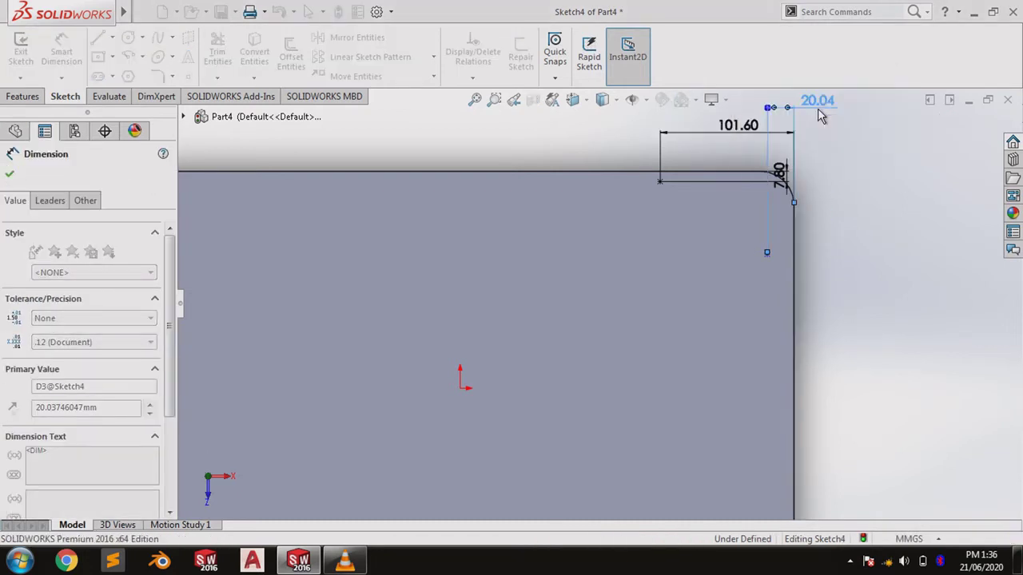
left_click(801, 279)
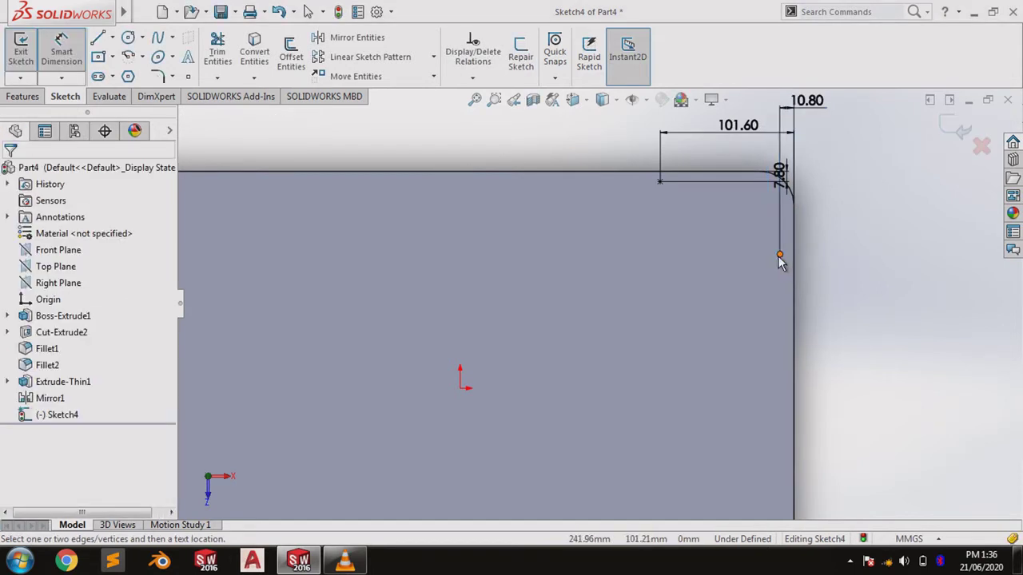
- Dimension the point beside the short edge to lie 50.33 mm from the upper long edge
left_click(780, 256)
left_click(755, 171)
left_click(853, 206)
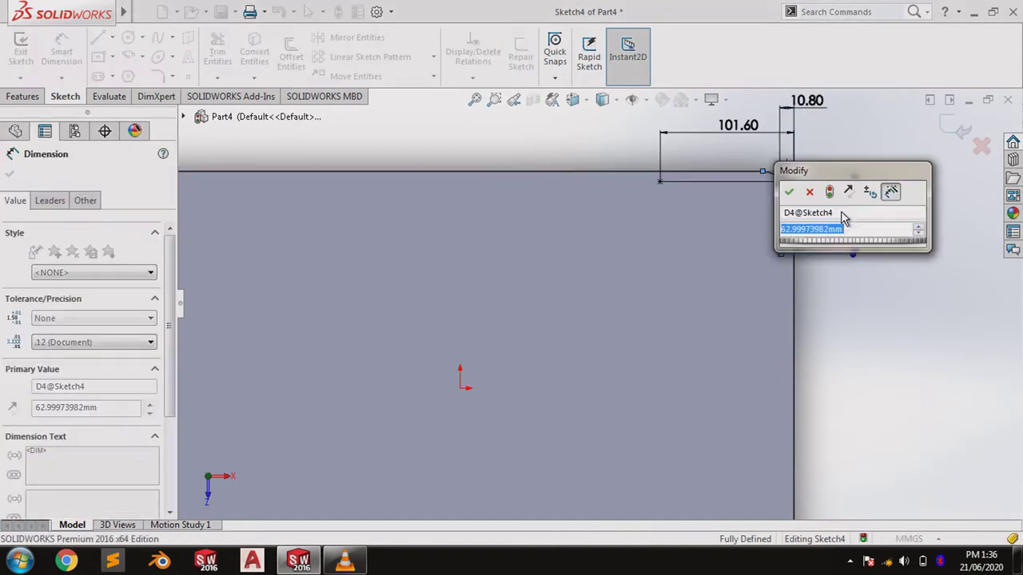
type("7.8")
key("Return")
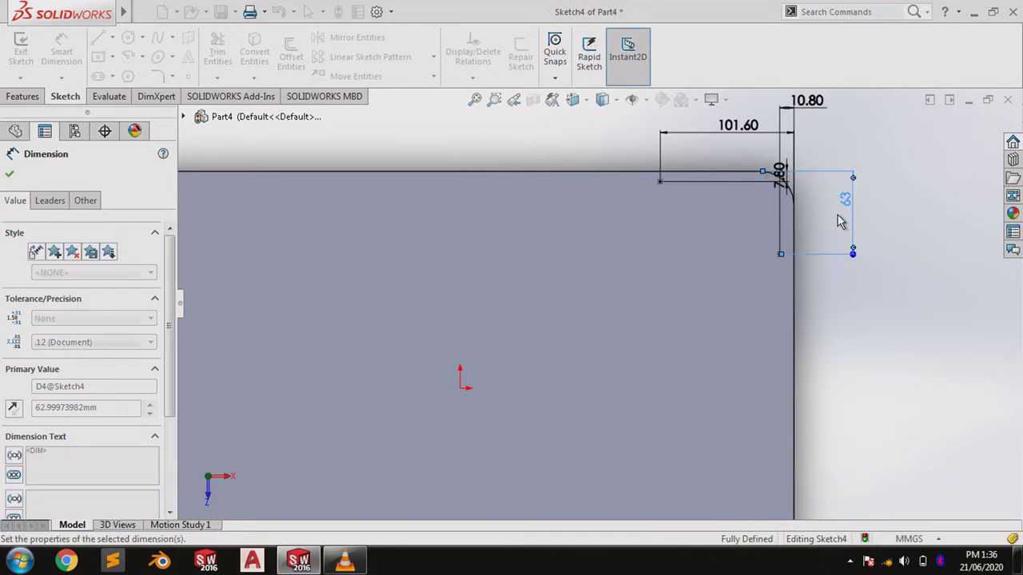
left_click(840, 296)
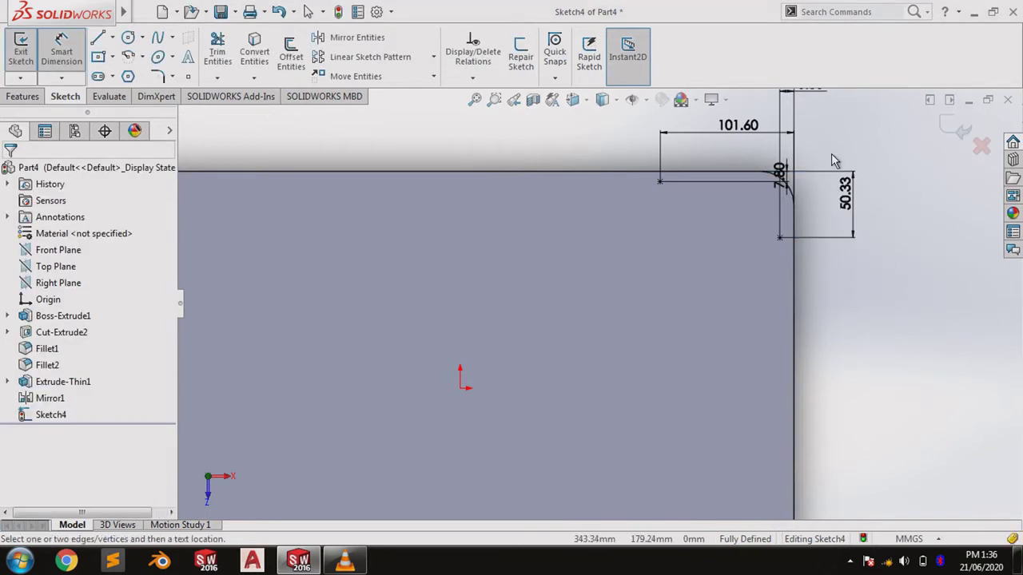
left_click(351, 59)
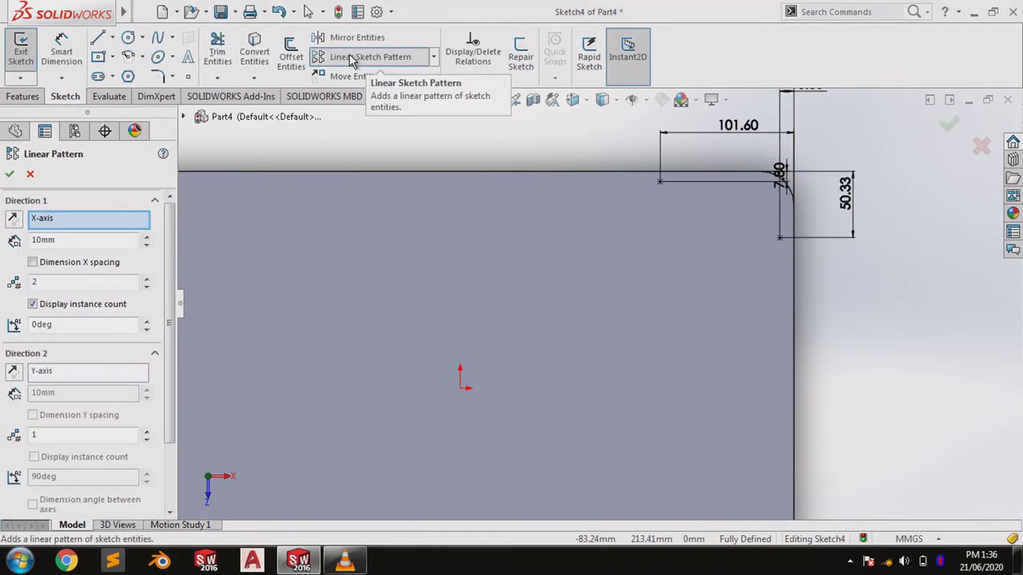
left_click(661, 182)
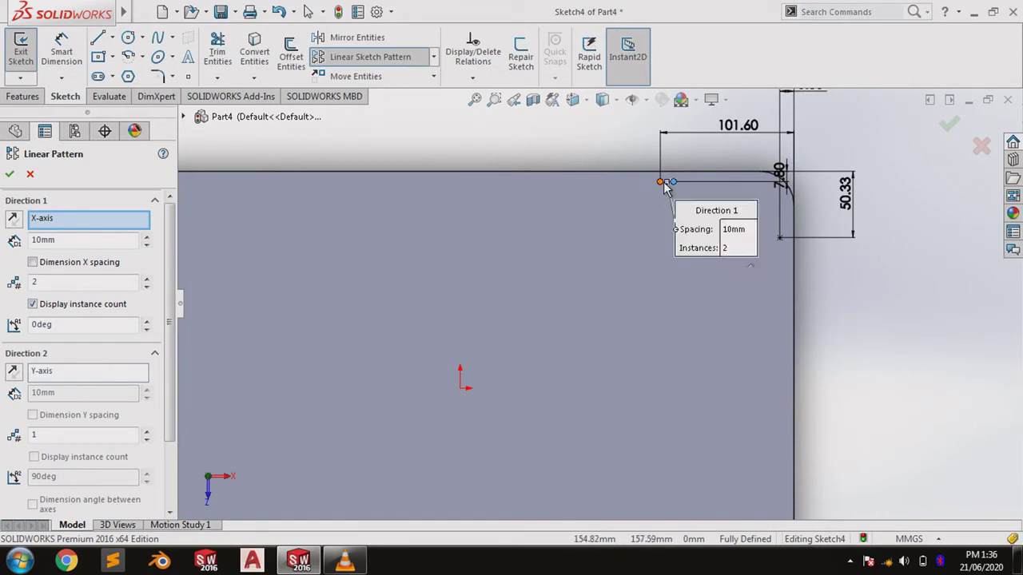
left_click(13, 220)
left_click(80, 282)
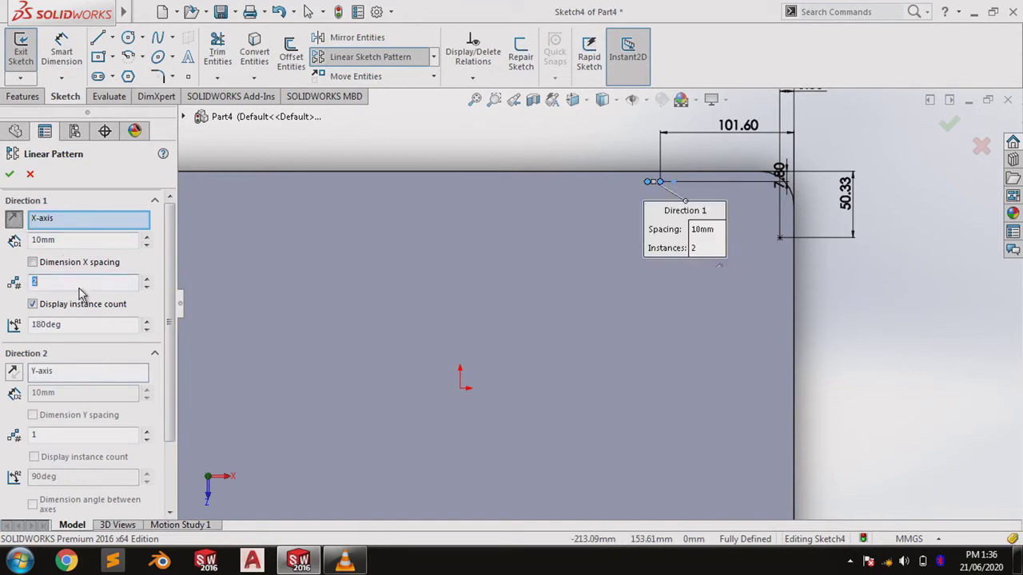
double_click(88, 243)
type("1")
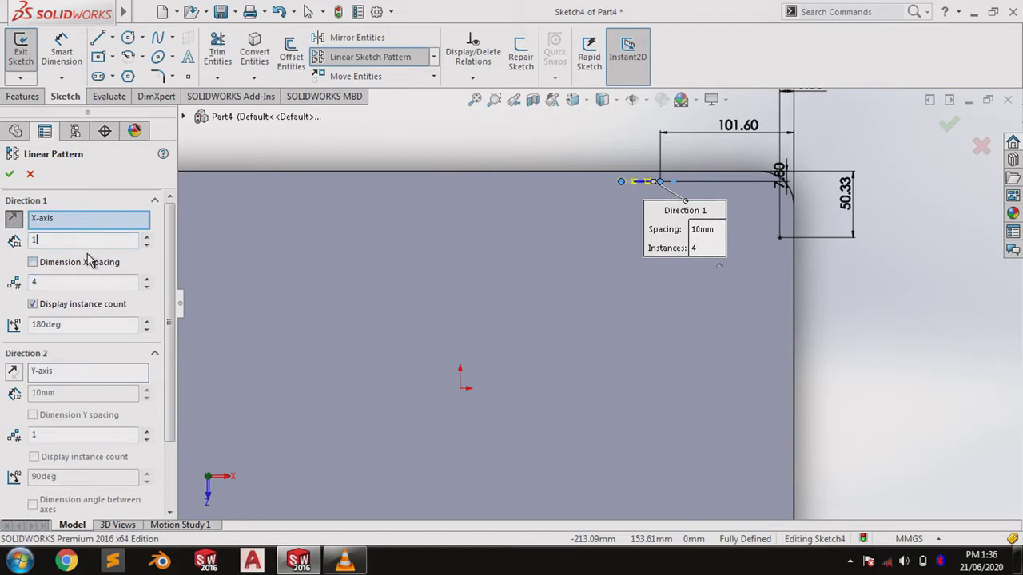
type("01.6")
key("Return")
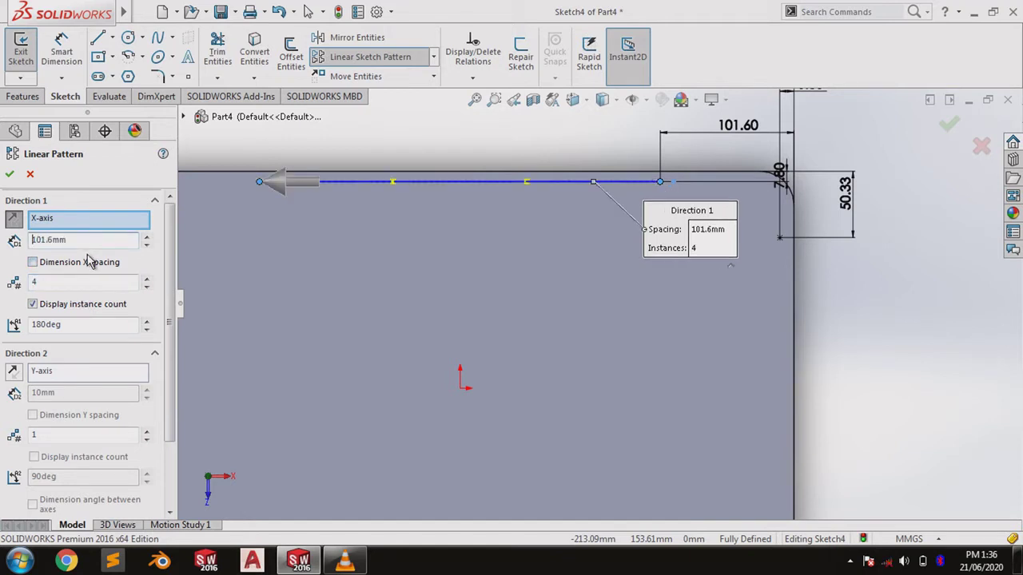
scroll(545, 280, "up", 3)
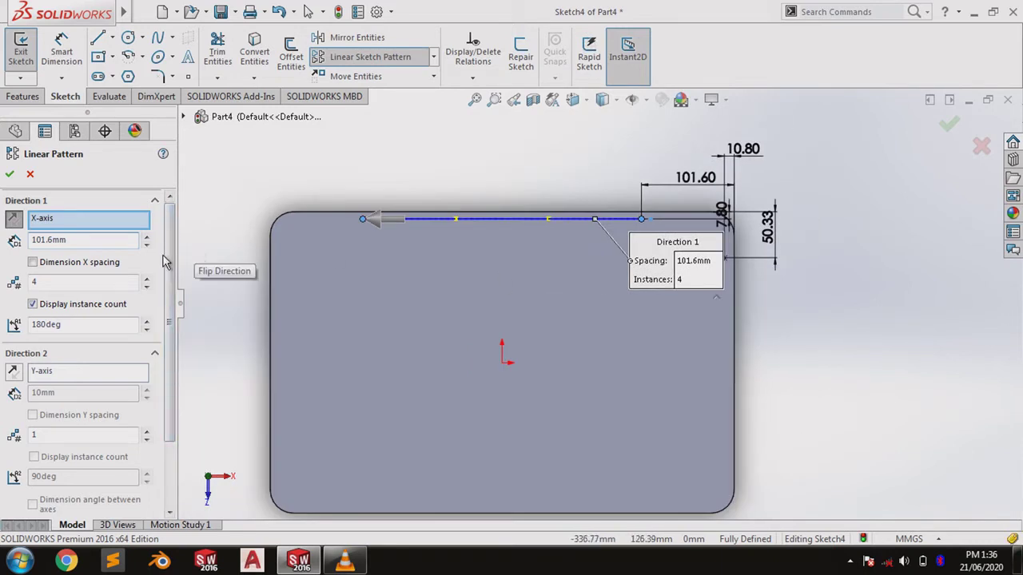
left_click(110, 285)
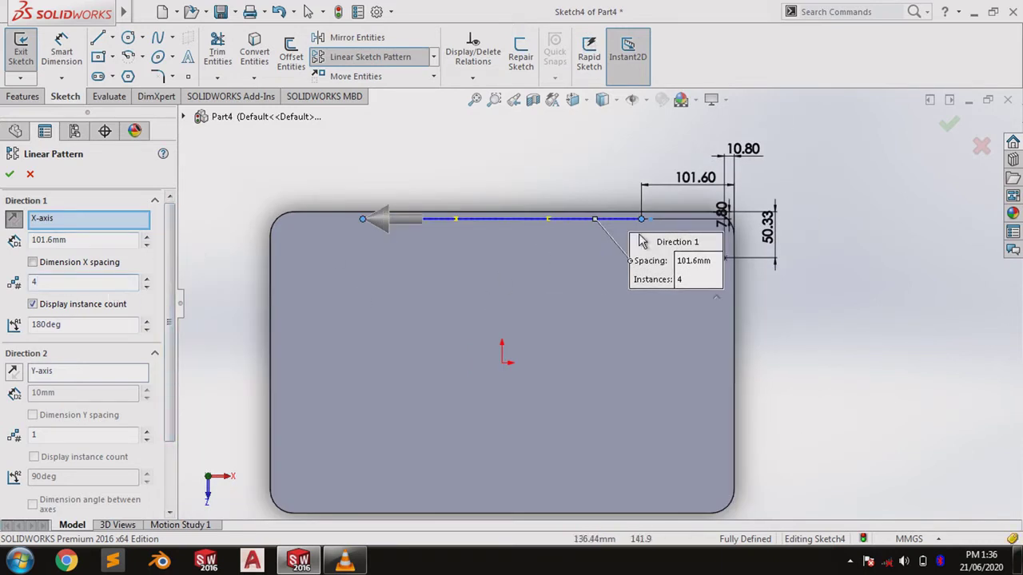
scroll(677, 231, "down", 3)
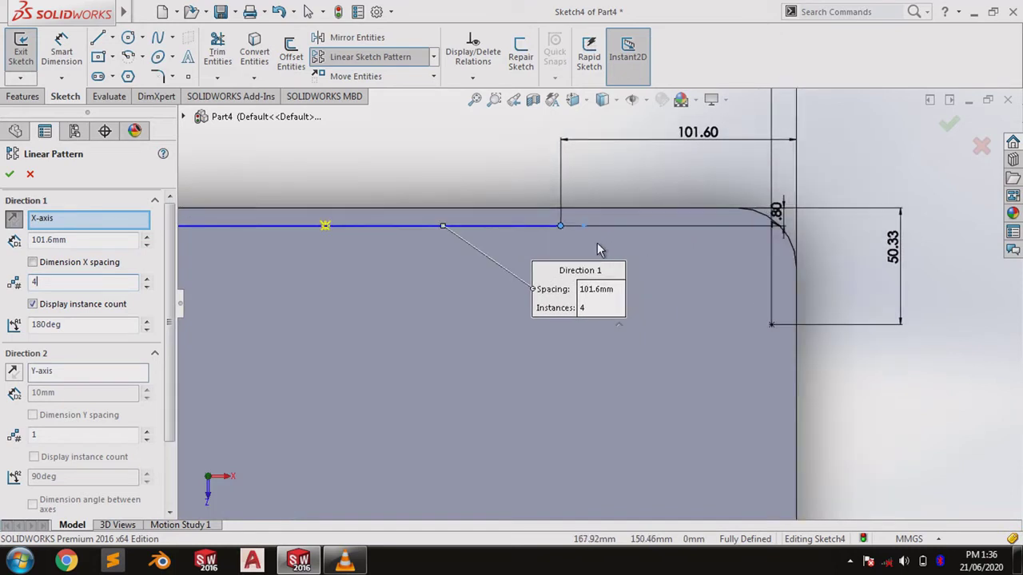
scroll(597, 242, "down", 2)
scroll(588, 246, "up", 3)
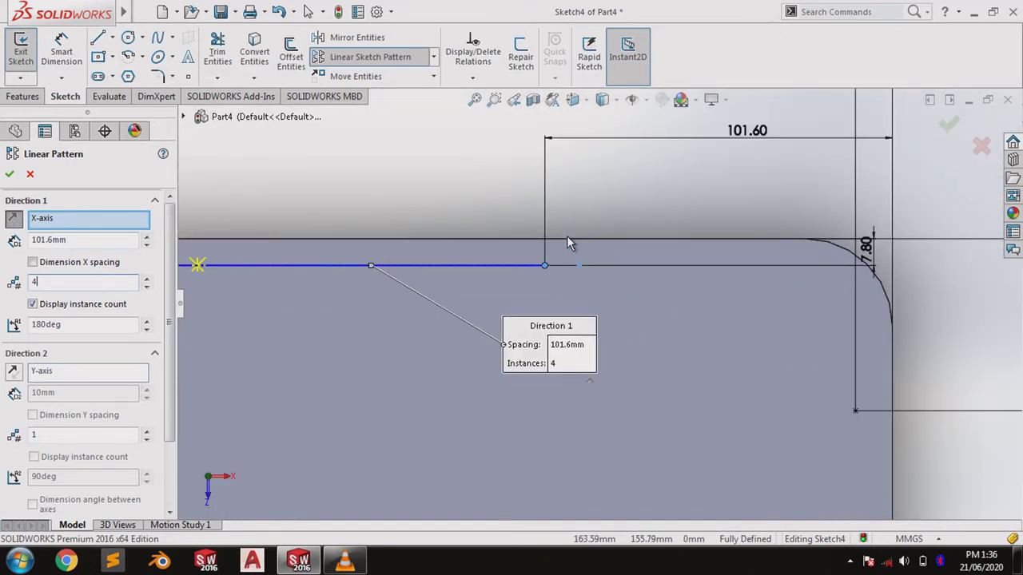
left_click(29, 176)
- Examine the outline of Sketch1 under the base extrusion against the block from several viewing angles
scroll(463, 196, "up", 3)
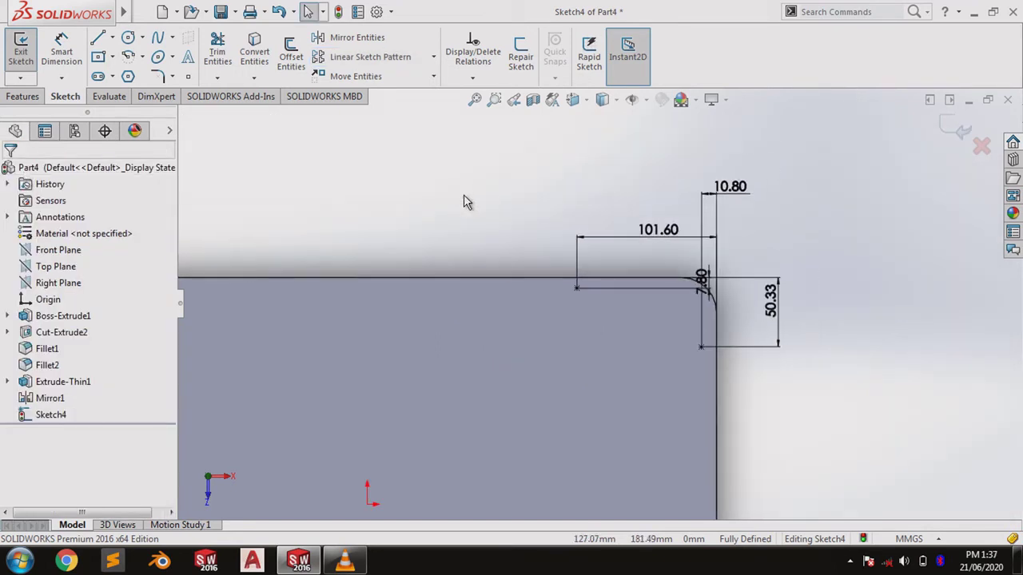
scroll(829, 381, "down", 3)
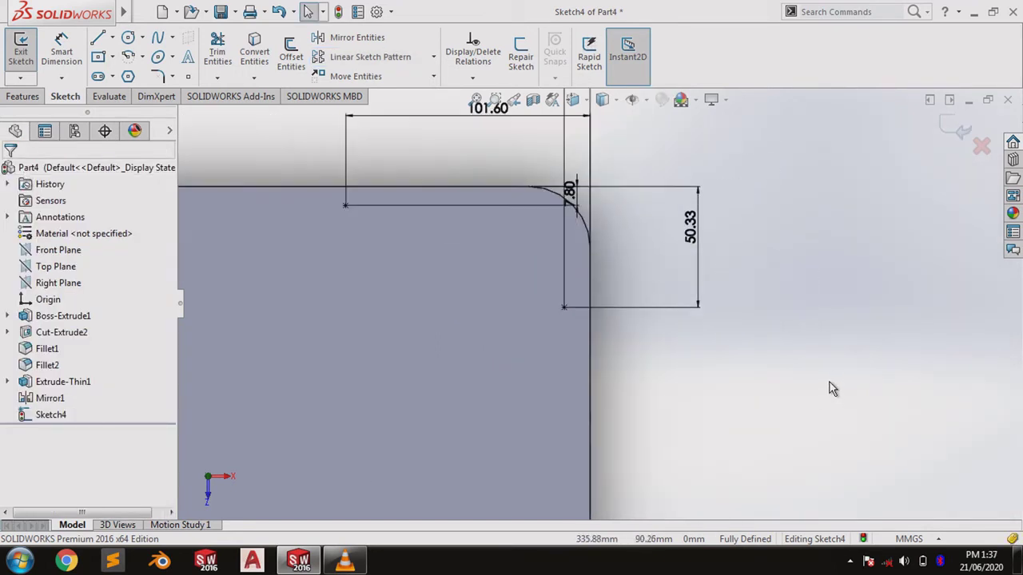
scroll(808, 375, "up", 3)
scroll(808, 382, "up", 3)
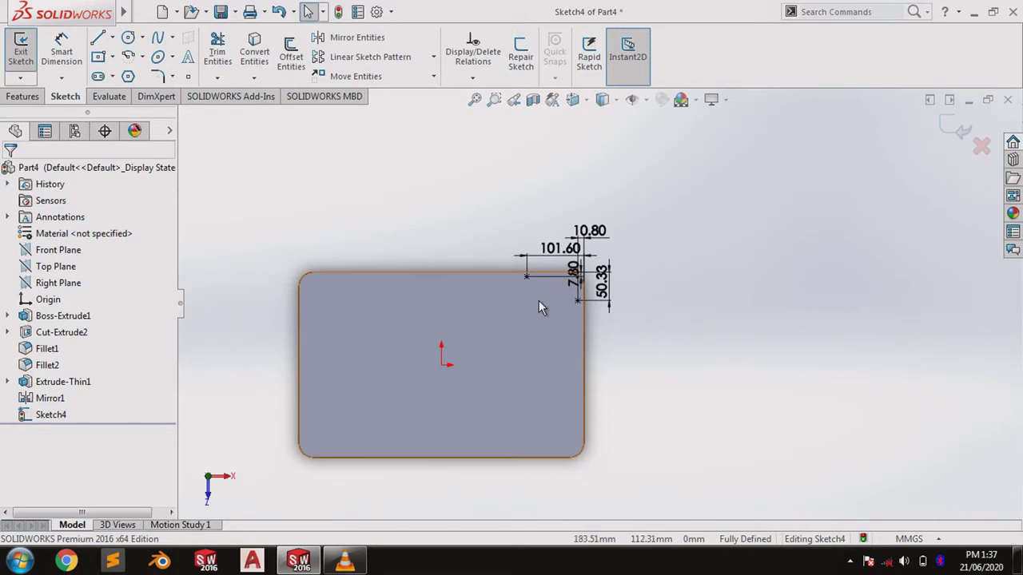
scroll(541, 303, "down", 3)
left_click(64, 320)
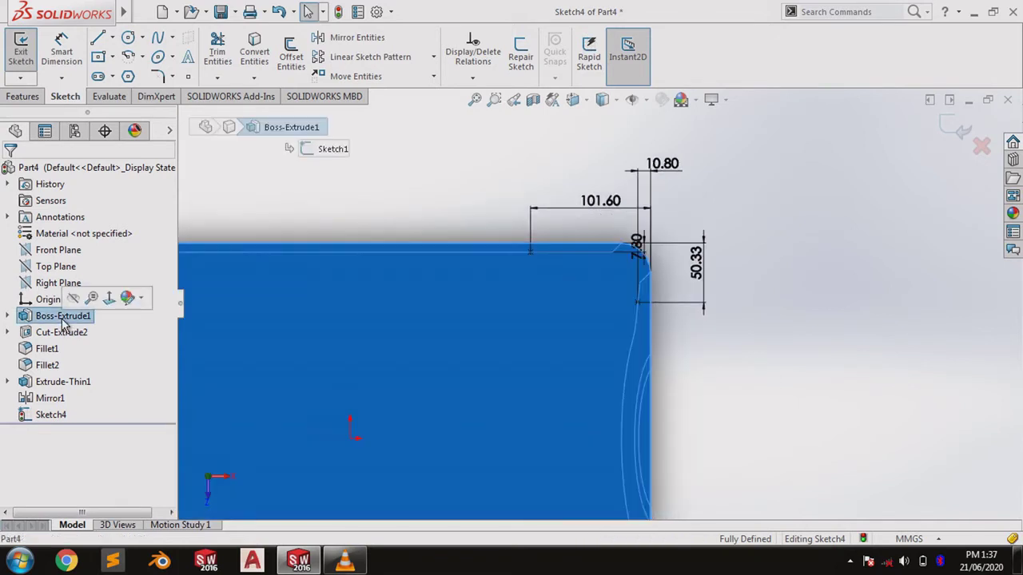
left_click(7, 315)
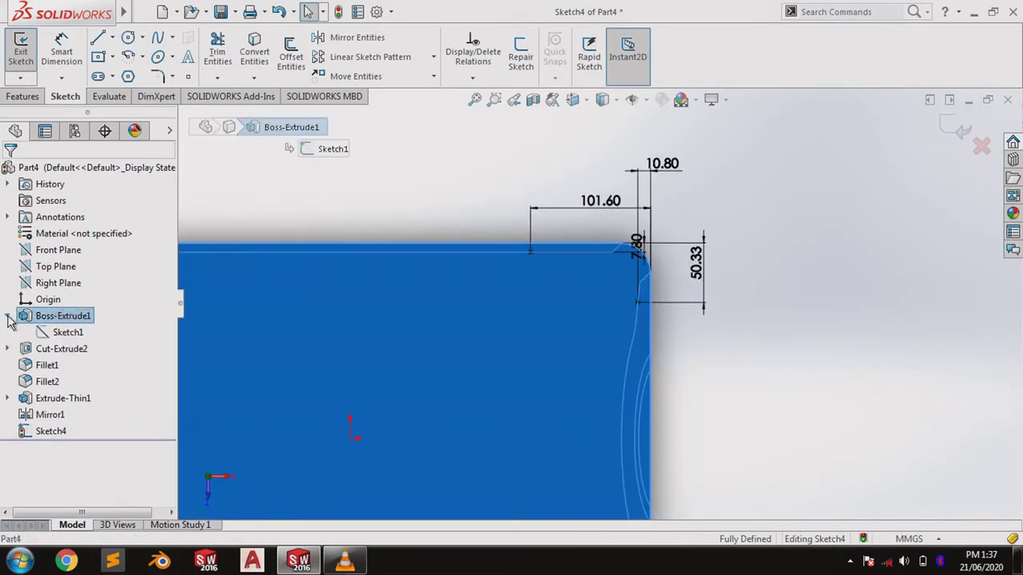
left_click(64, 332)
key("f")
middle_click_drag(372, 358, 405, 454)
left_click(67, 331)
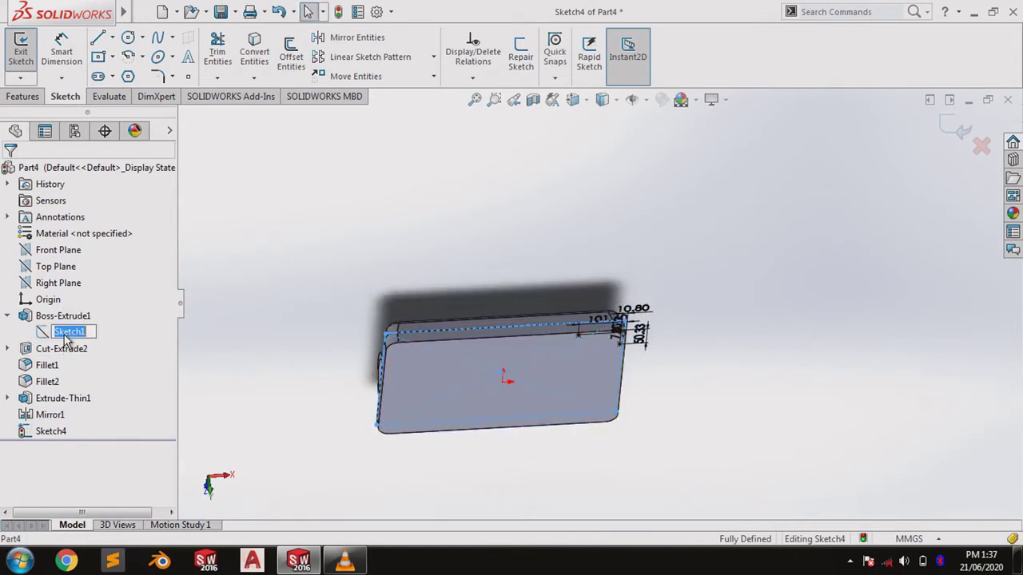
right_click(66, 334)
left_click(131, 304)
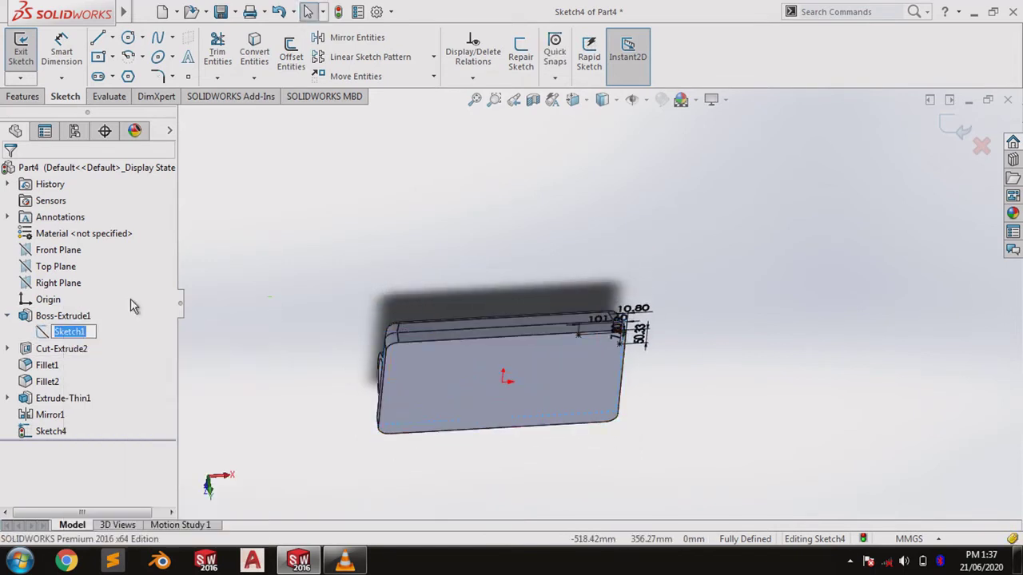
left_click(60, 333)
mouse_move(258, 262)
middle_mouse_down()
mouse_move(315, 434)
mouse_move(345, 475)
middle_mouse_up()
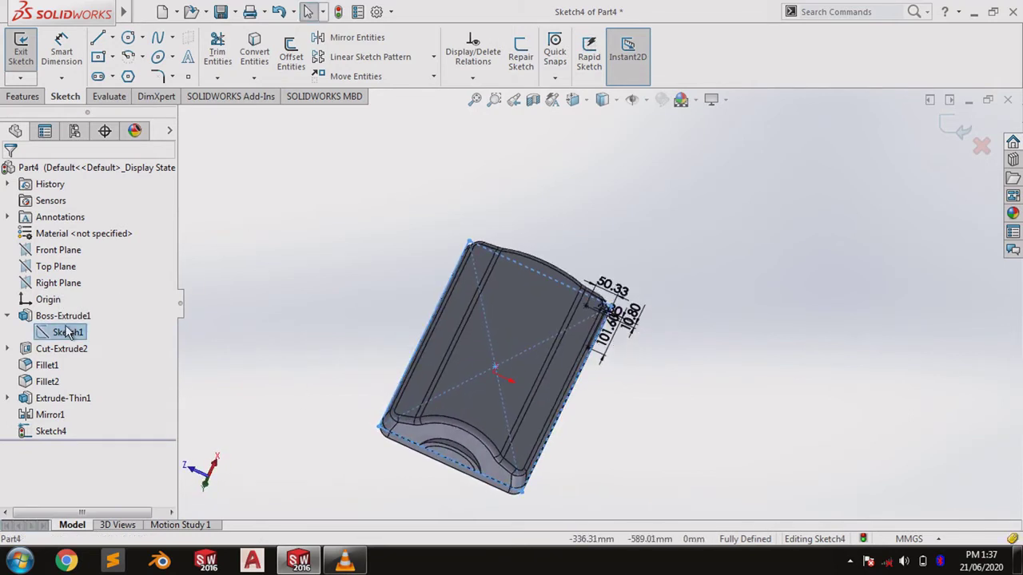
right_click(69, 332)
left_click(38, 334)
right_click(37, 334)
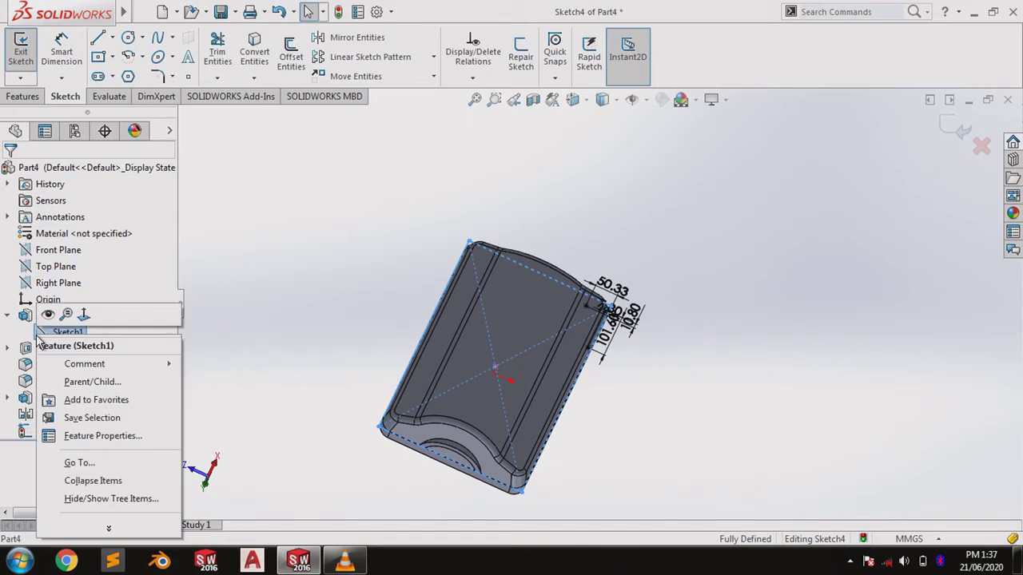
left_click(324, 254)
- Linearly pattern the sketch point near the upper long edge along the reversed X-axis with 101.6 mm spacing and 4 instances
middle_click_drag(532, 345, 452, 408)
left_click(452, 403)
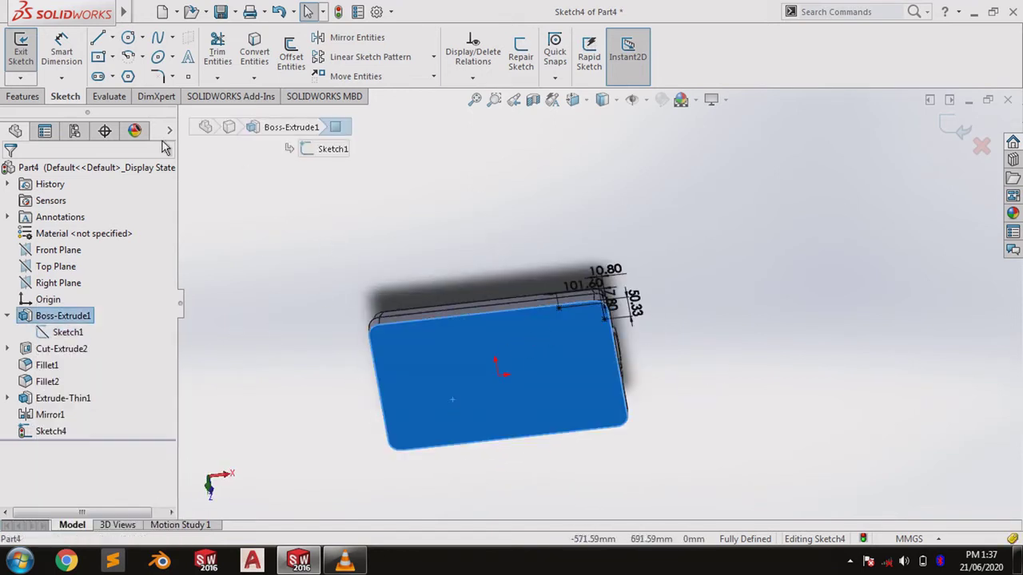
left_click(366, 57)
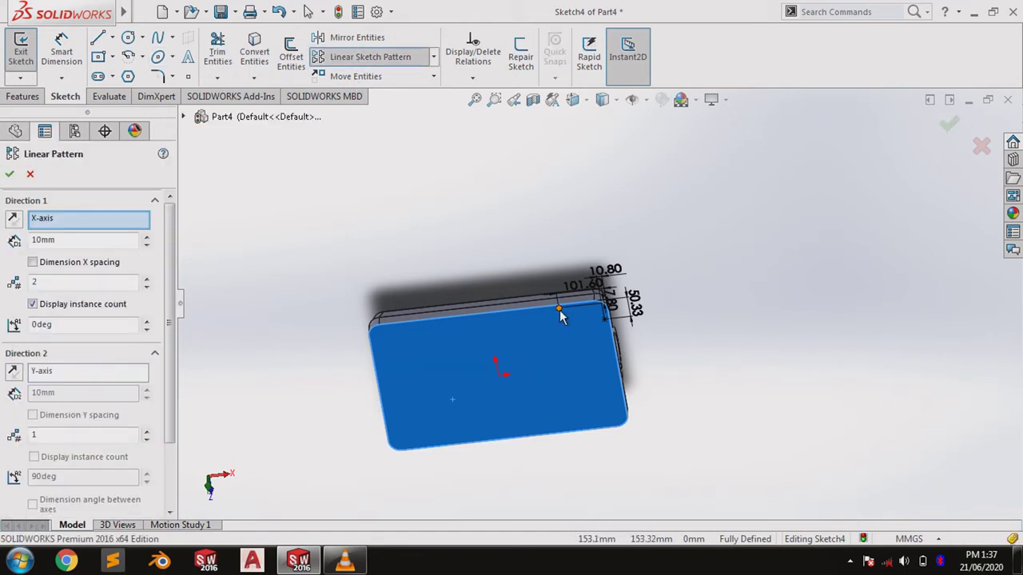
left_click(560, 311)
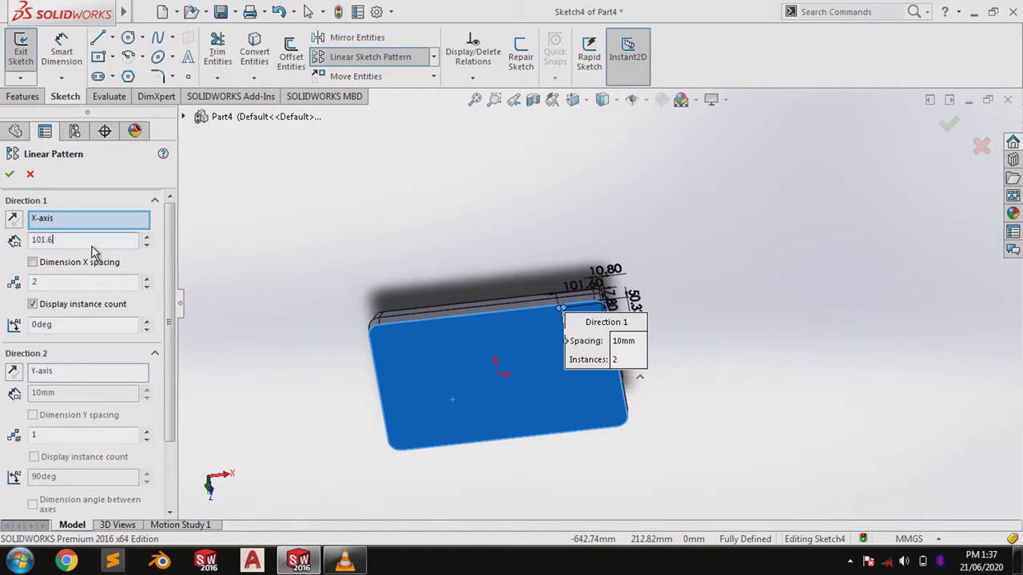
key("Return")
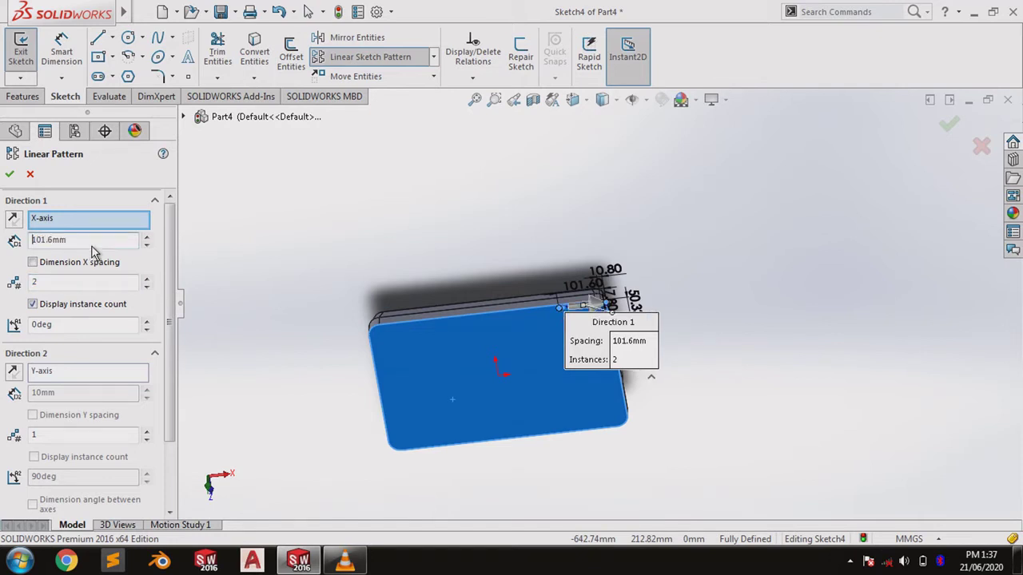
left_click(14, 221)
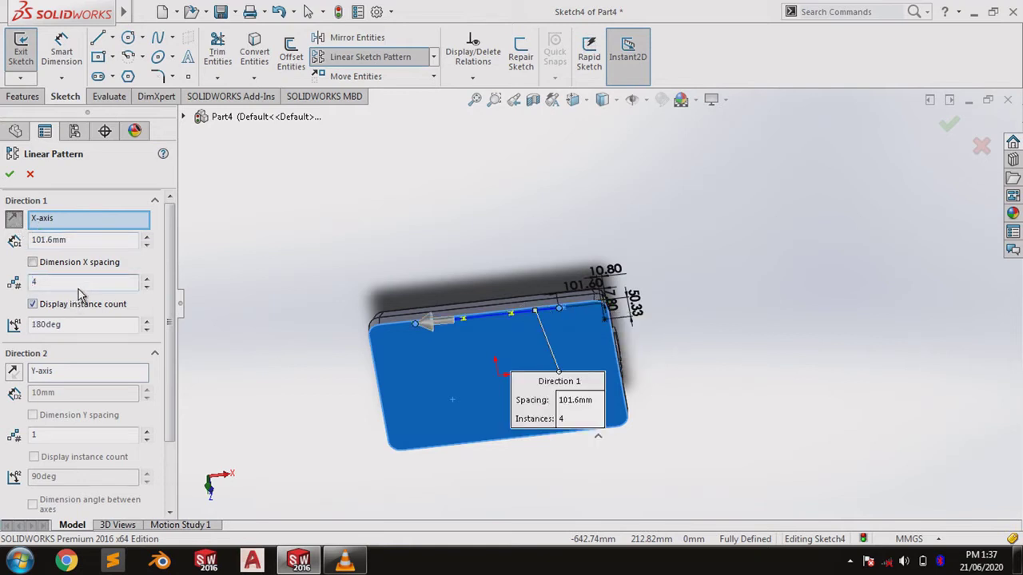
left_click(9, 174)
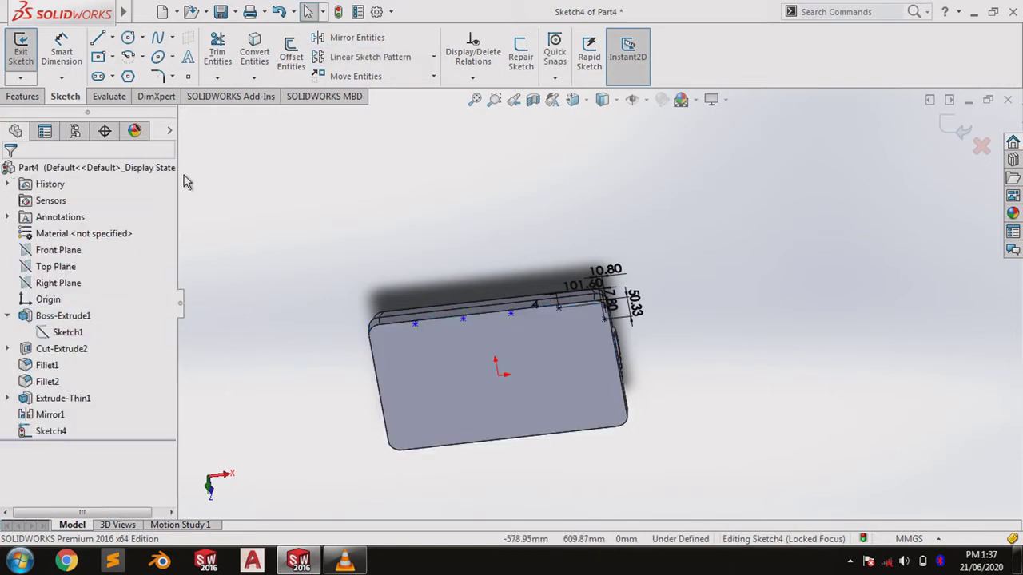
- Facing the sketch plane, draw a vertical construction line about 73.68 mm long up from the origin and a shorter-edge-facing horizontal one from the origin
left_click(406, 357)
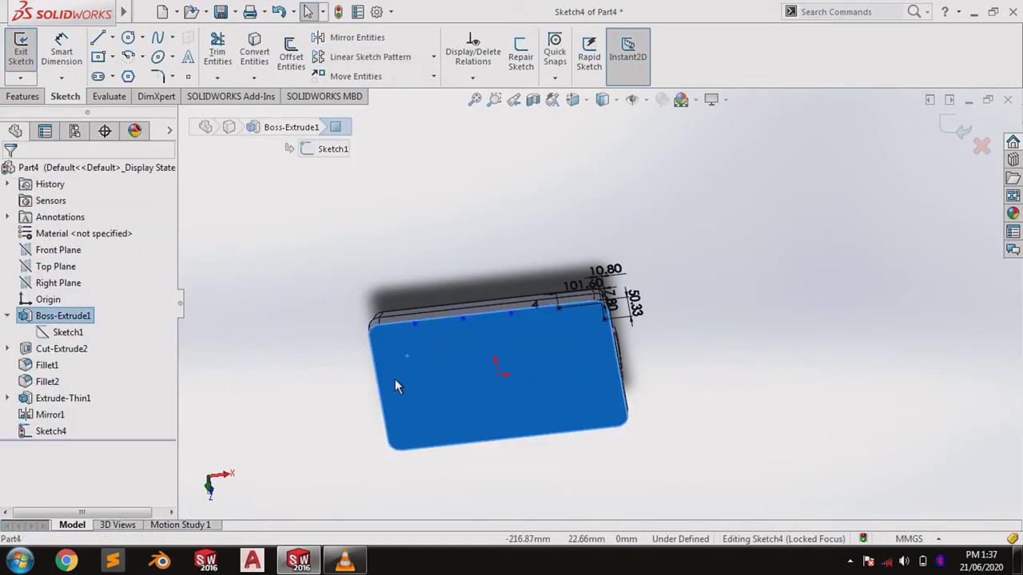
key("ctrl+8")
left_click(873, 386)
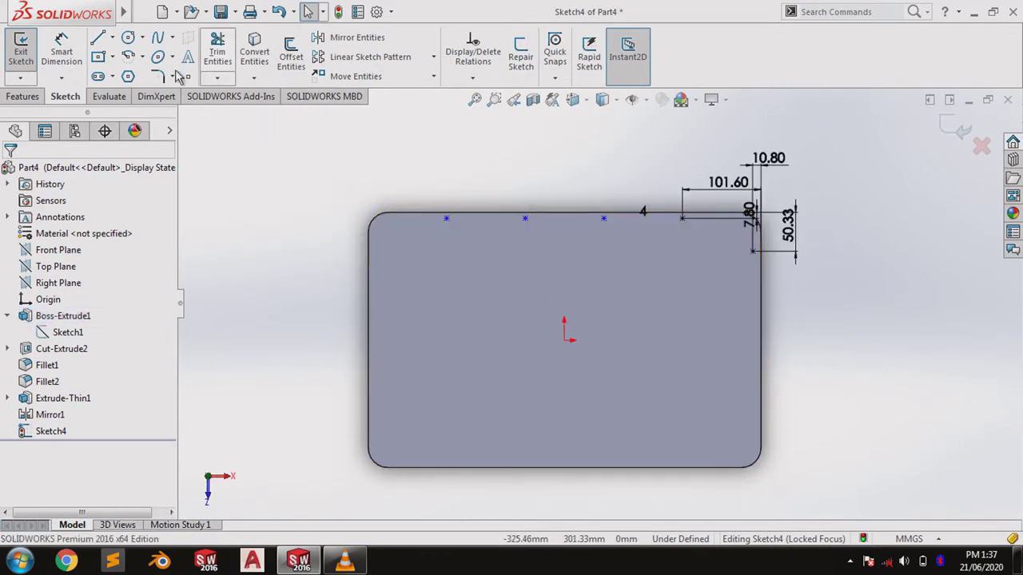
left_click(112, 37)
left_click(117, 58)
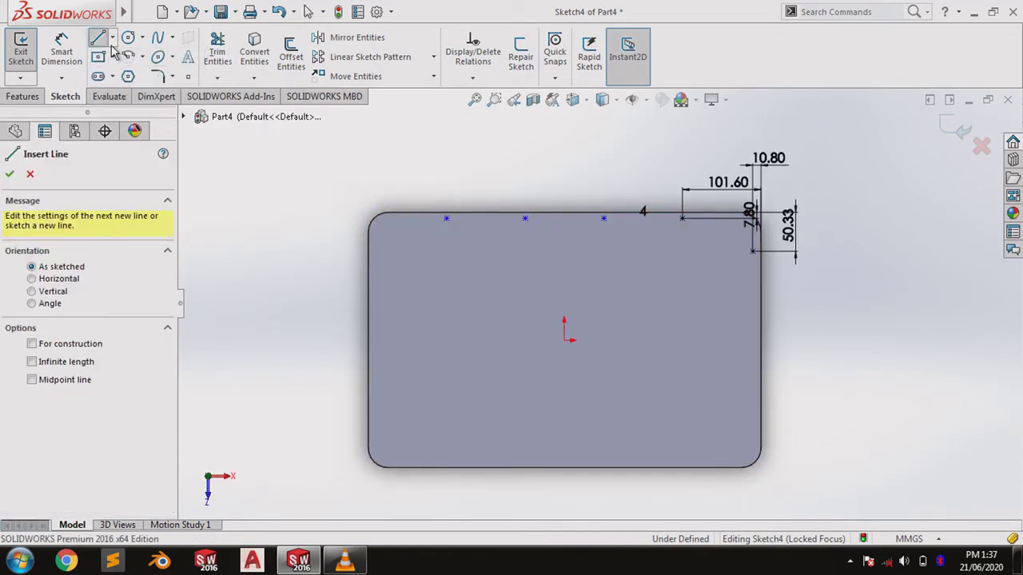
left_click(112, 38)
left_click(132, 72)
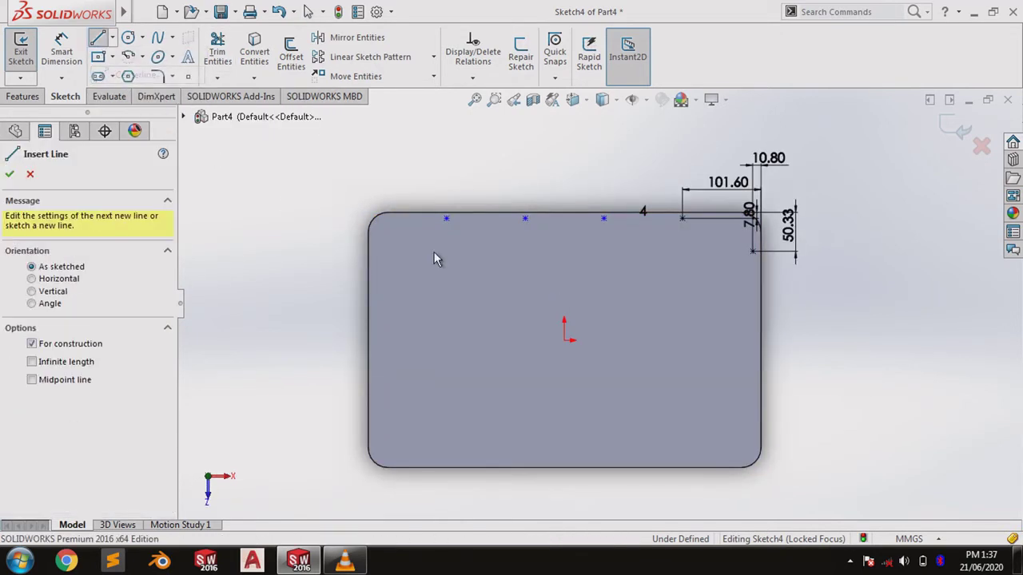
left_click(564, 284)
left_click(564, 341)
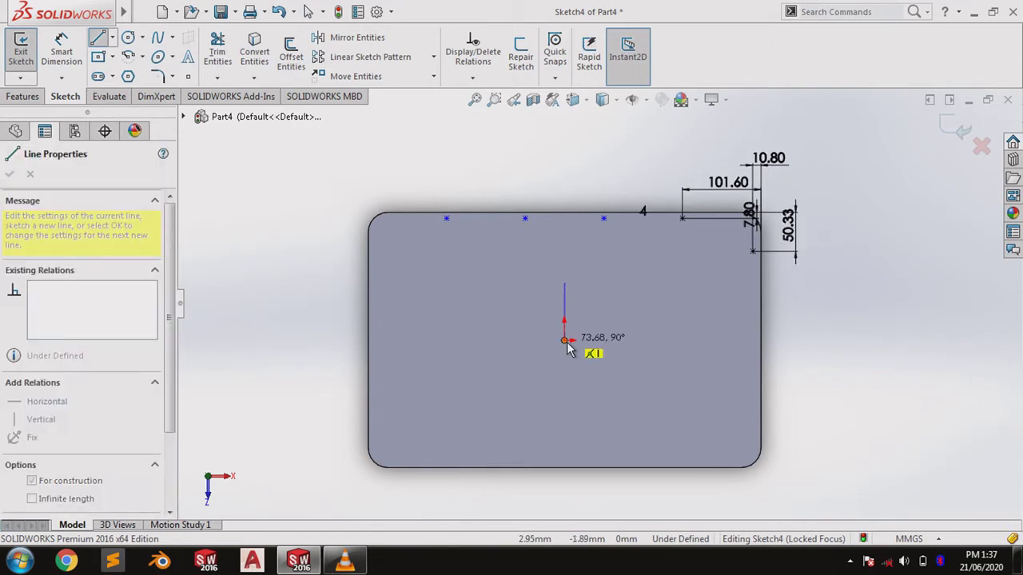
left_click(632, 344)
right_click(632, 342)
left_click(659, 353)
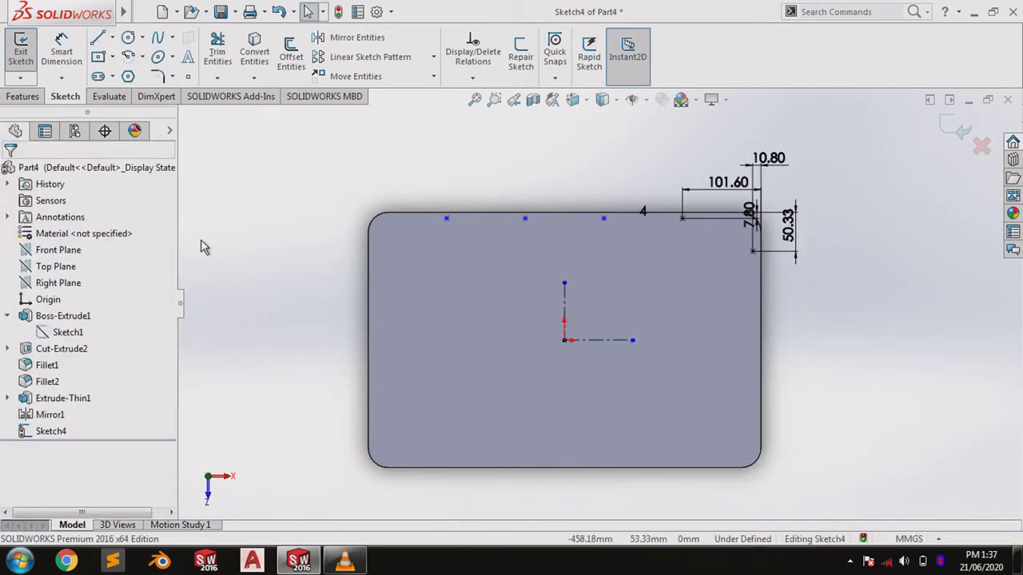
- Mirror the sketch point beside the short edge about the vertical centerline, keeping the original as a copy
left_click(351, 37)
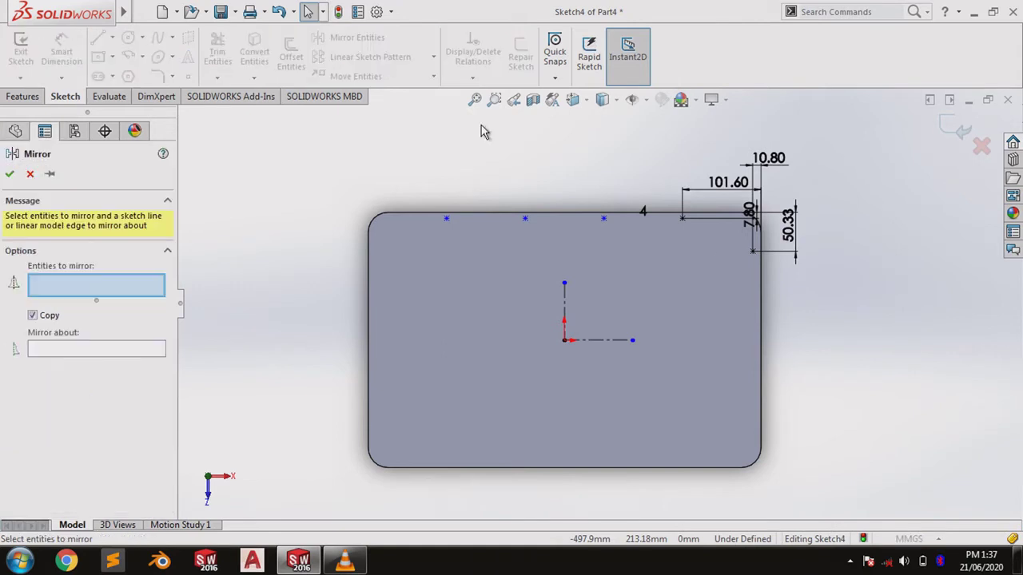
left_click(753, 252)
left_click(116, 350)
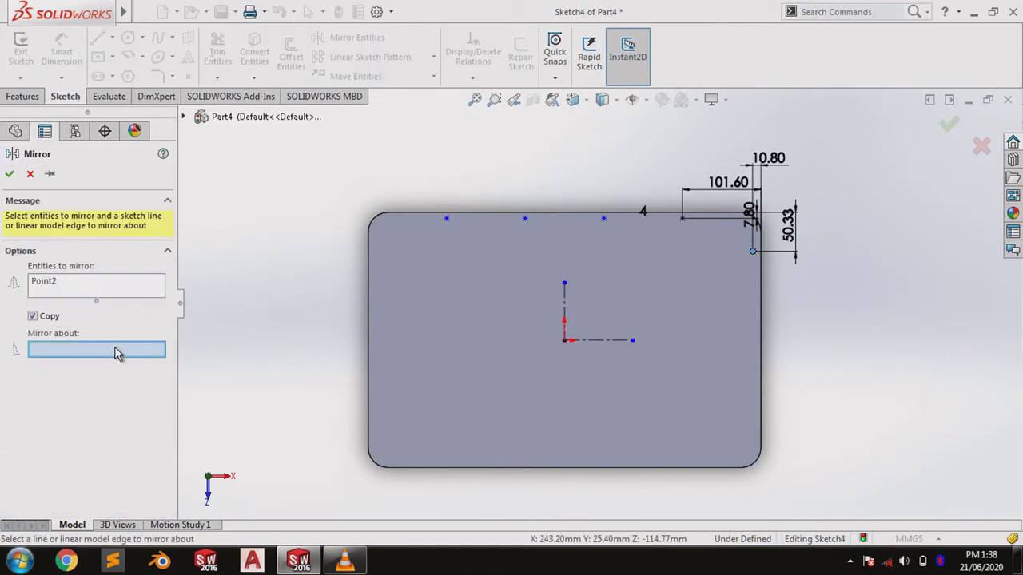
left_click(564, 318)
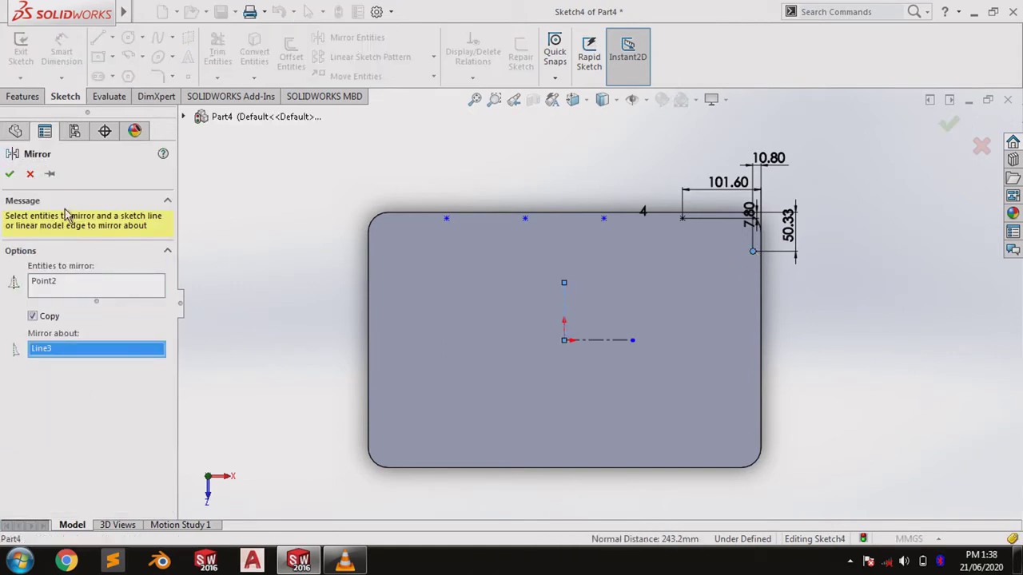
left_click(9, 175)
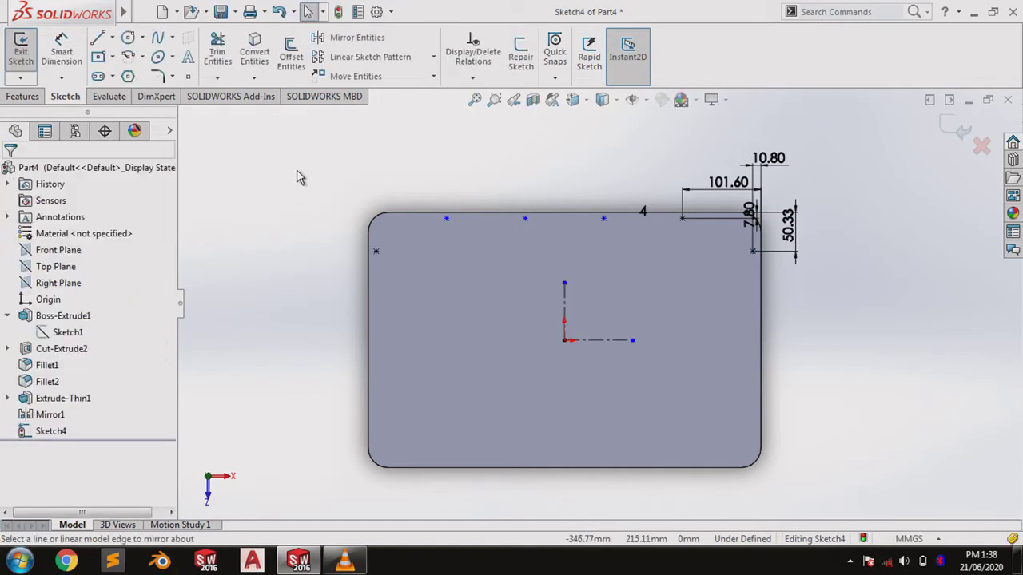
- Mirror the six sketch points about the horizontal centerline, keeping the originals, and finish the sketch
left_click(357, 37)
mouse_move(351, 177)
left_mouse_down()
mouse_move(410, 239)
mouse_move(781, 272)
left_mouse_up()
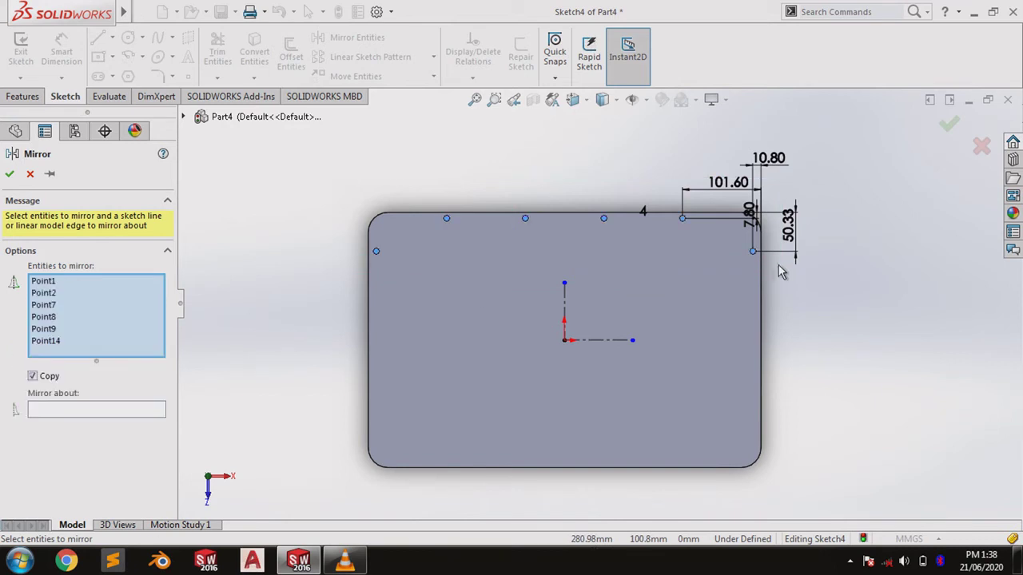
left_click(49, 410)
left_click(615, 341)
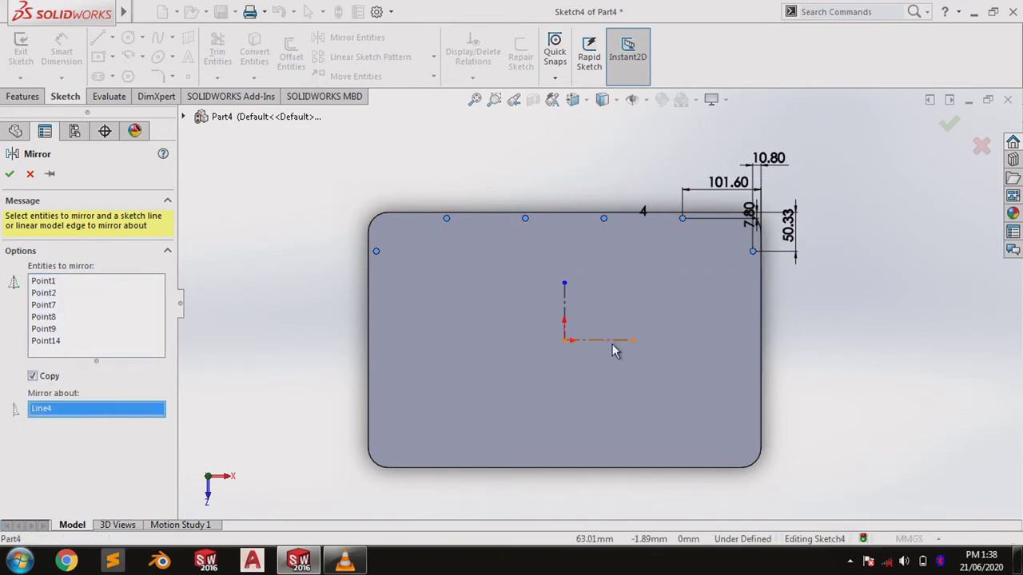
left_click(9, 175)
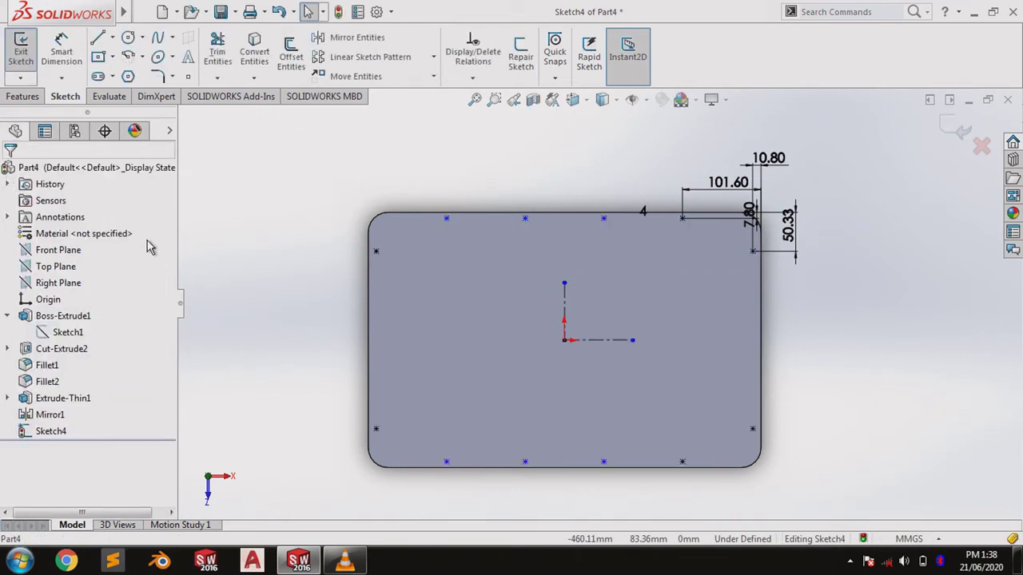
left_click(21, 56)
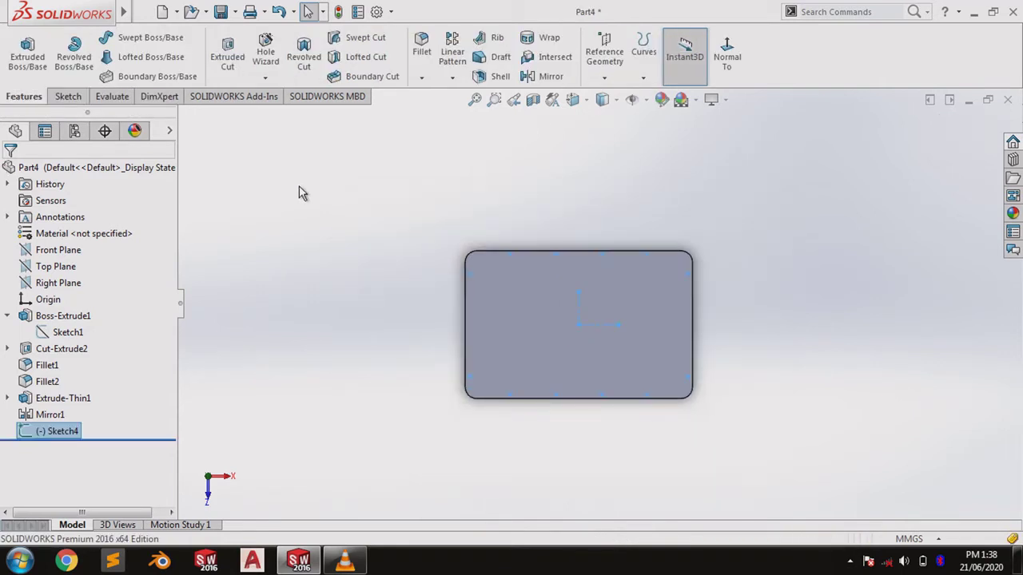
- Create a reference plane offset 127 mm from the block's flat face, flipped toward the curved side
middle_click_drag(299, 186, 327, 250)
left_click(607, 78)
left_click(612, 96)
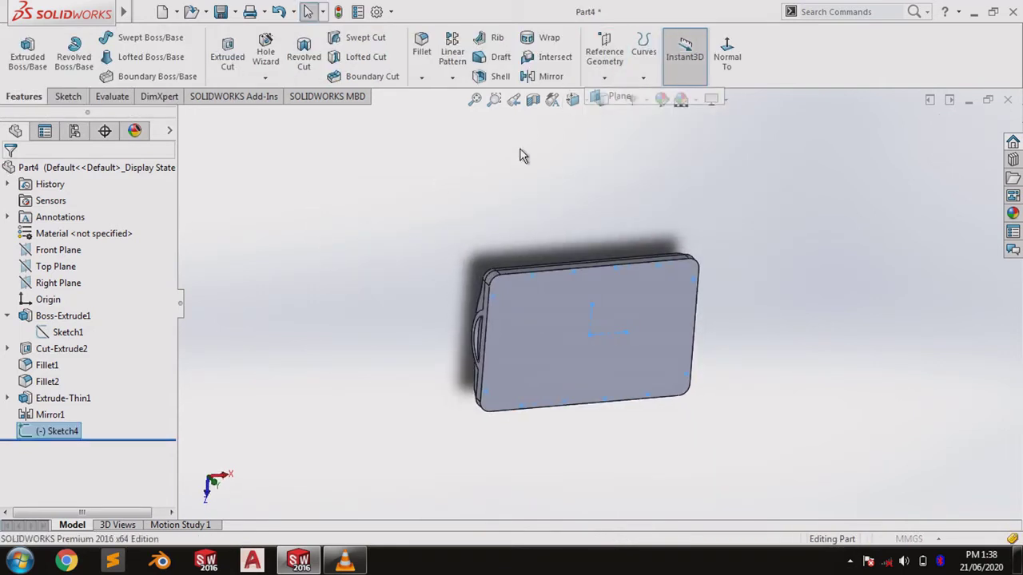
left_click(542, 309)
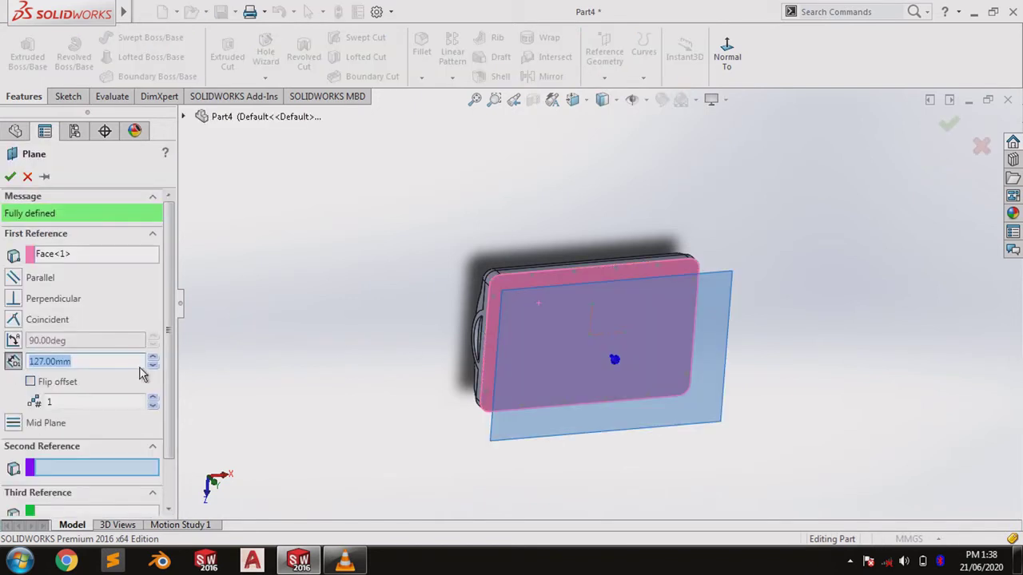
left_click(31, 382)
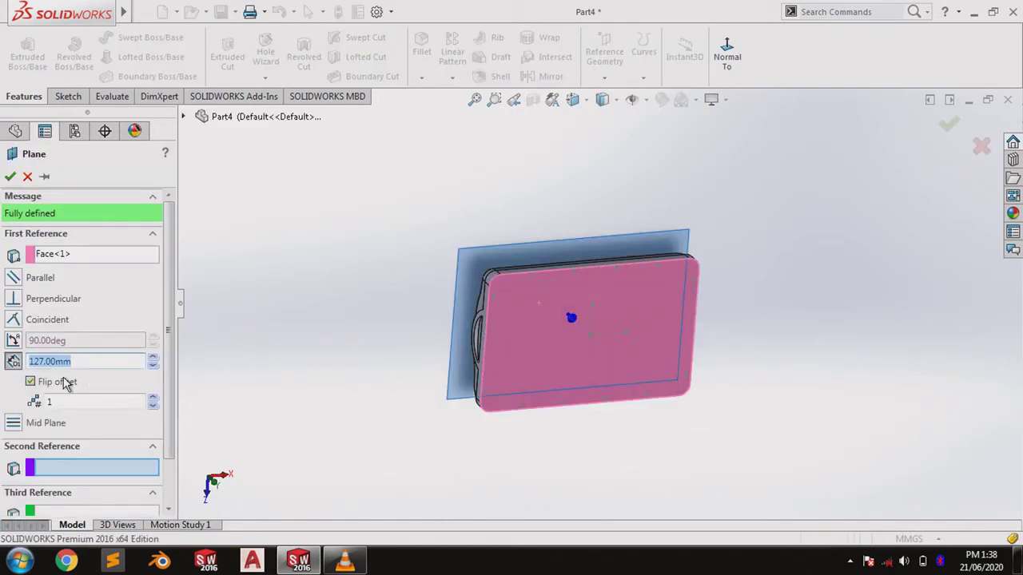
left_click(10, 175)
- Define an ANSI Inch 5/16 hex screw counterbore on the new plane, 1.5 in diameter and 4.63 in deep, normal fit, through all
left_click(469, 267)
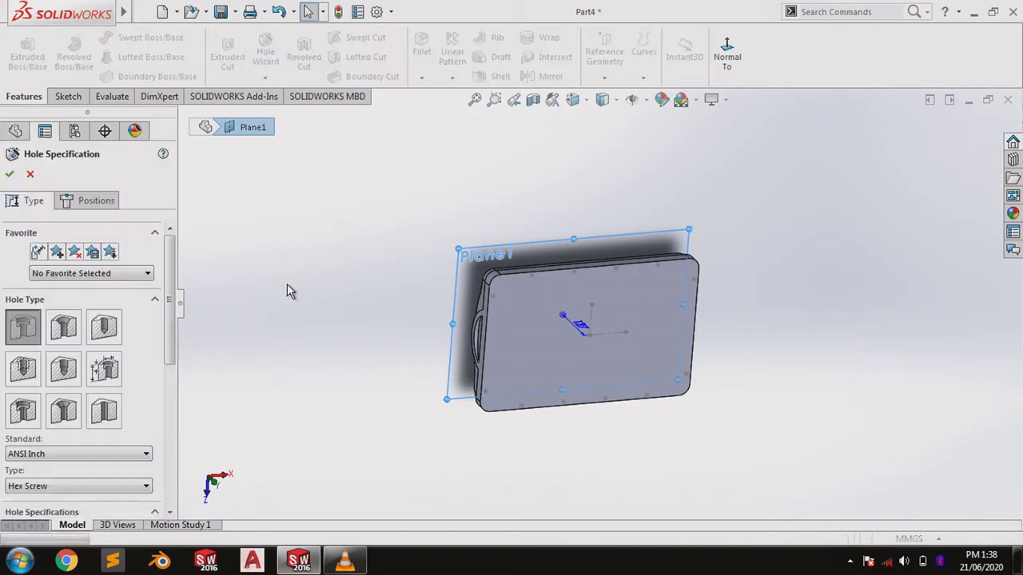
left_click_drag(168, 326, 185, 448)
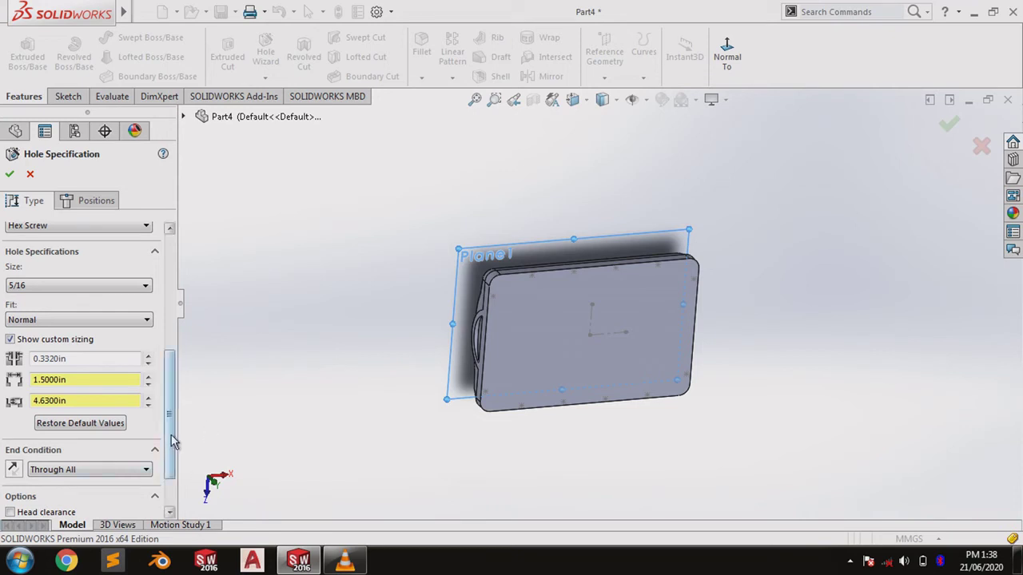
scroll(174, 402, "up", 3)
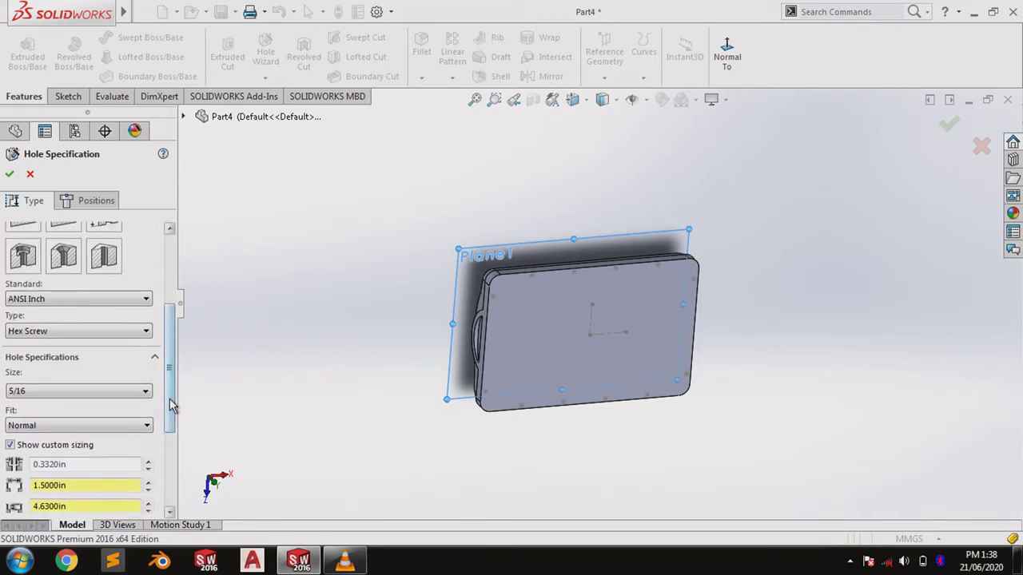
scroll(178, 400, "up", 4)
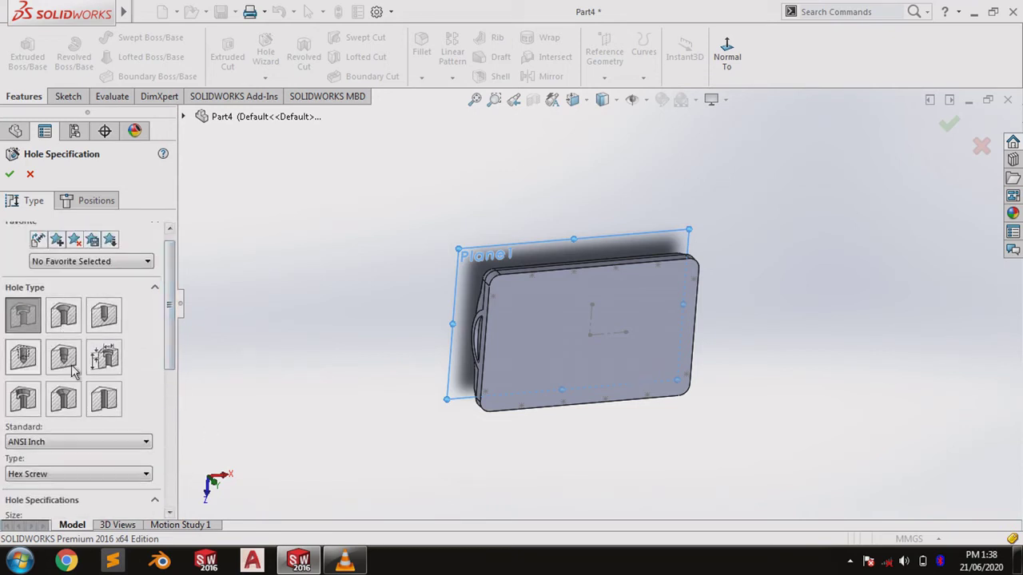
- Place the counterbored holes on all twelve sketch points around the block's perimeter and create them
left_click(88, 200)
scroll(504, 306, "down", 5)
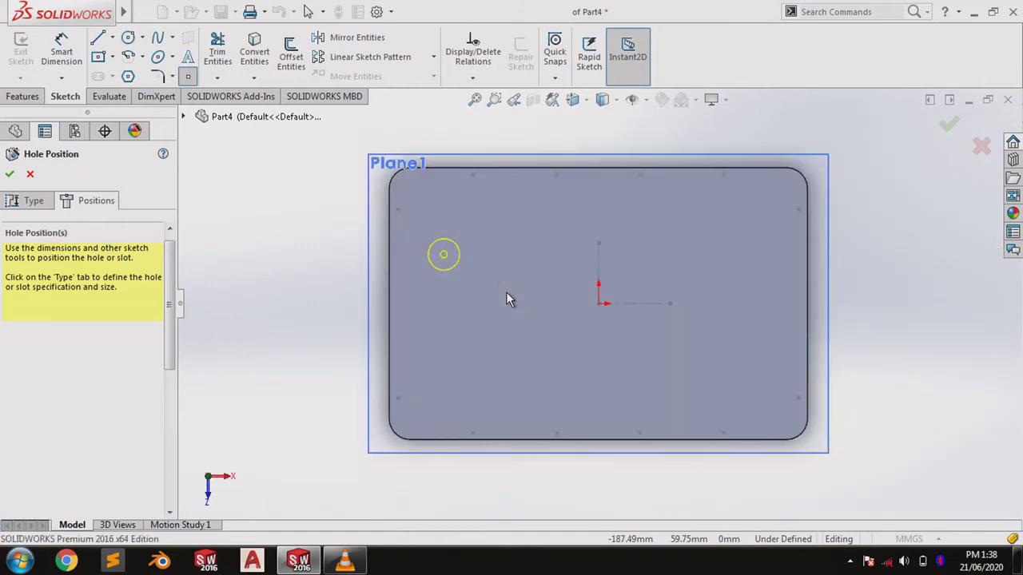
left_click(397, 210)
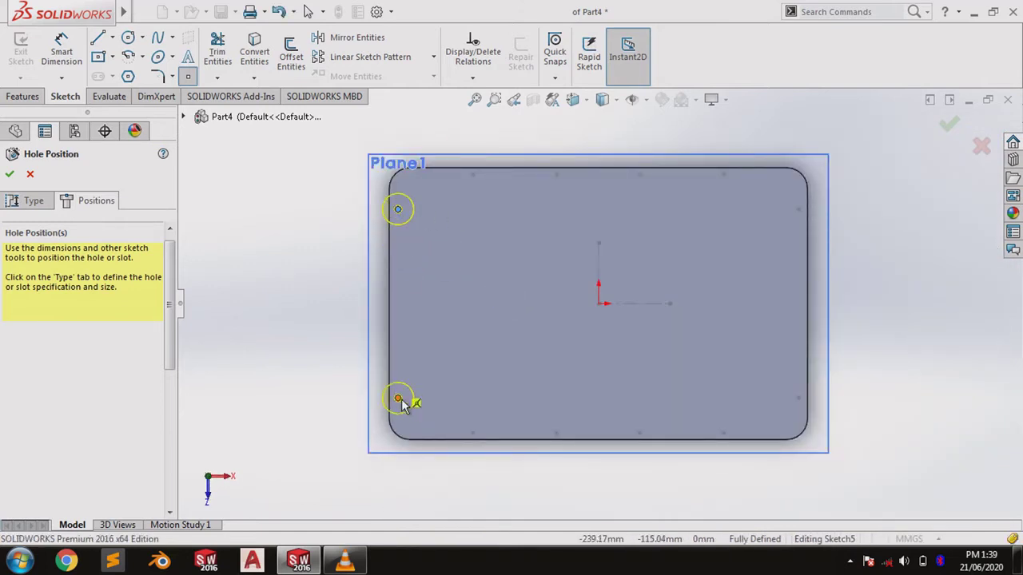
left_click(473, 434)
left_click(557, 435)
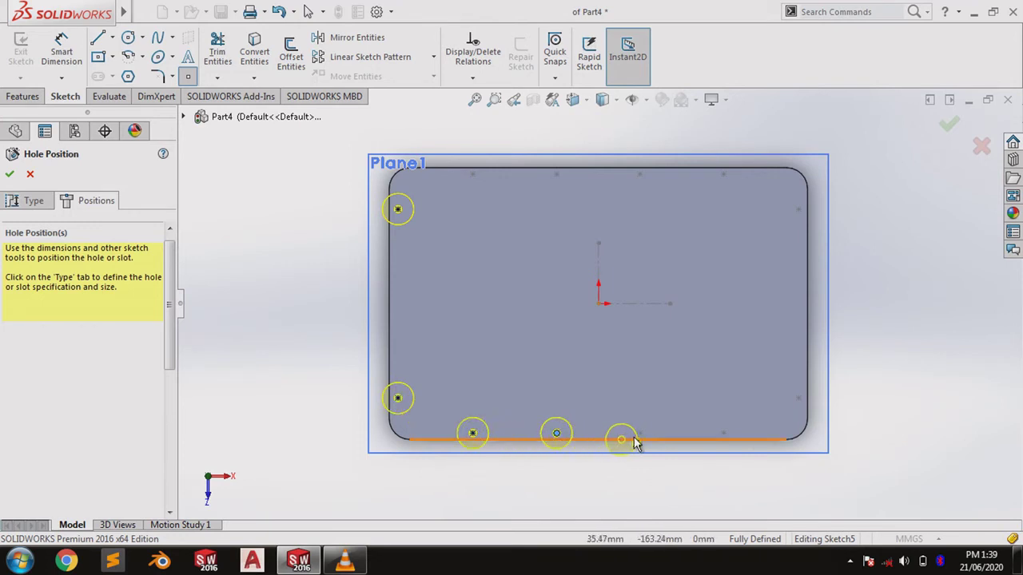
left_click(723, 434)
left_click(797, 398)
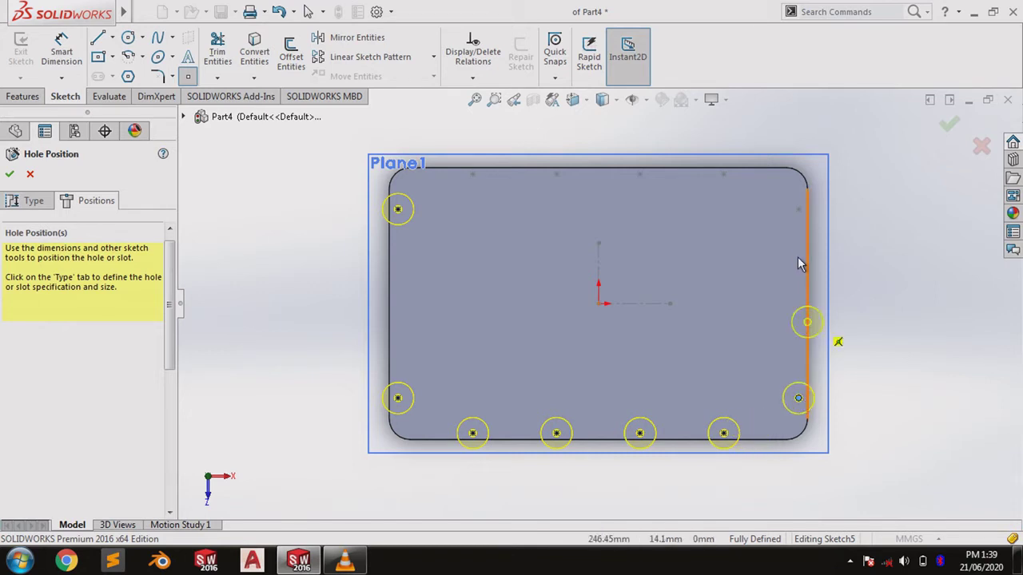
left_click(788, 214)
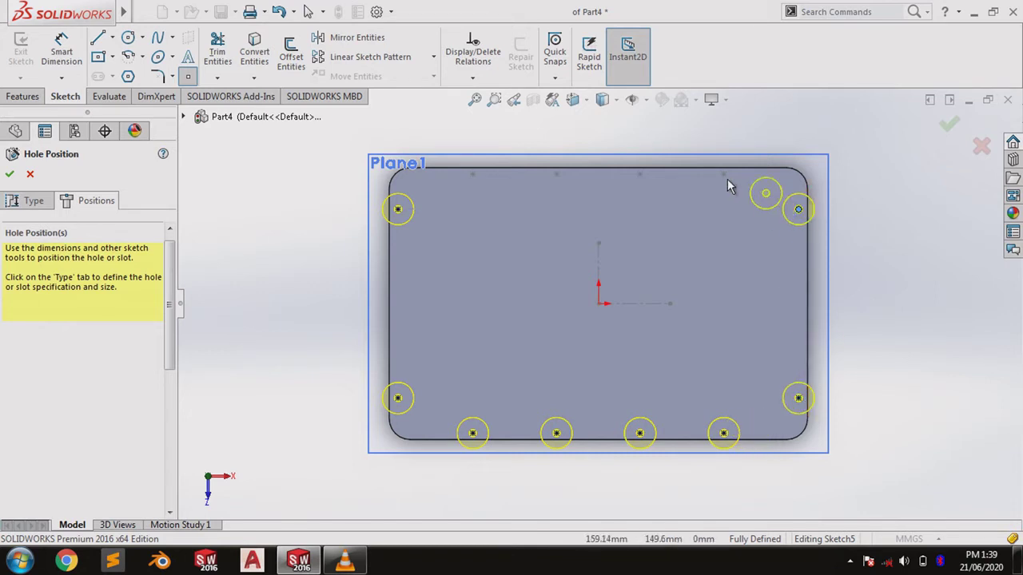
left_click(639, 175)
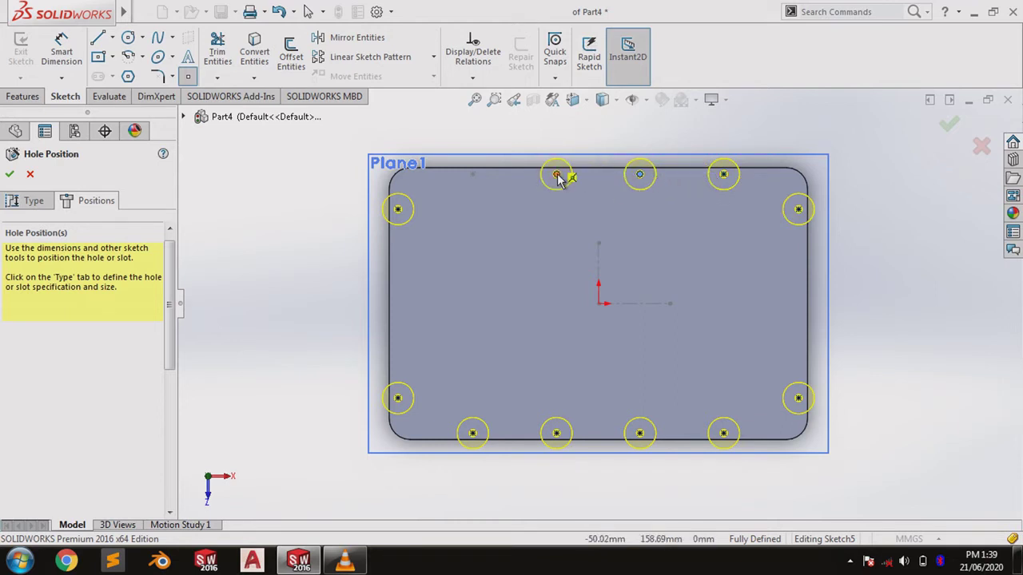
left_click(473, 176)
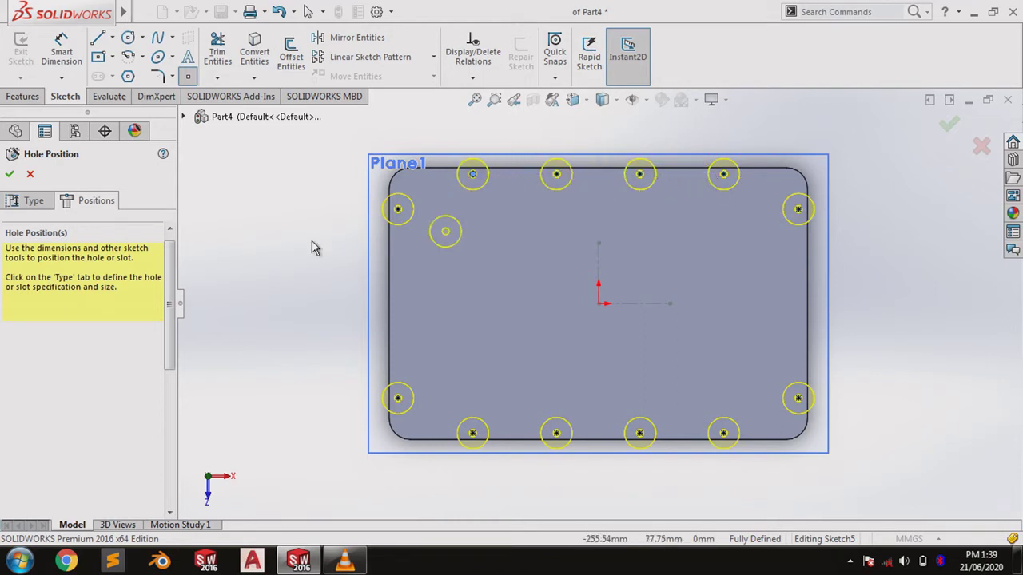
left_click(10, 175)
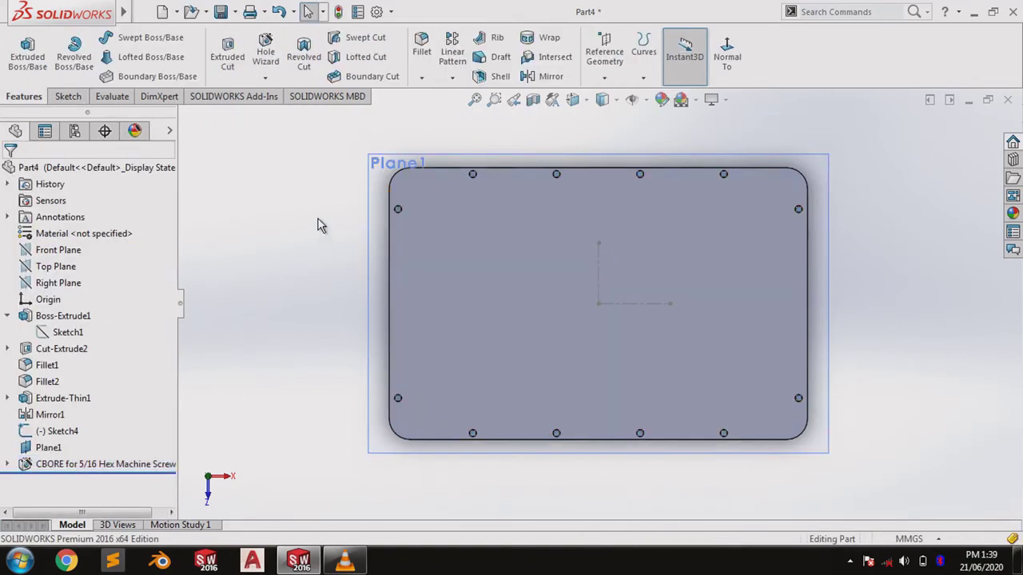
- Hide the offset reference plane around the block
middle_click_drag(320, 223, 442, 347)
right_click(433, 300)
left_click(477, 285)
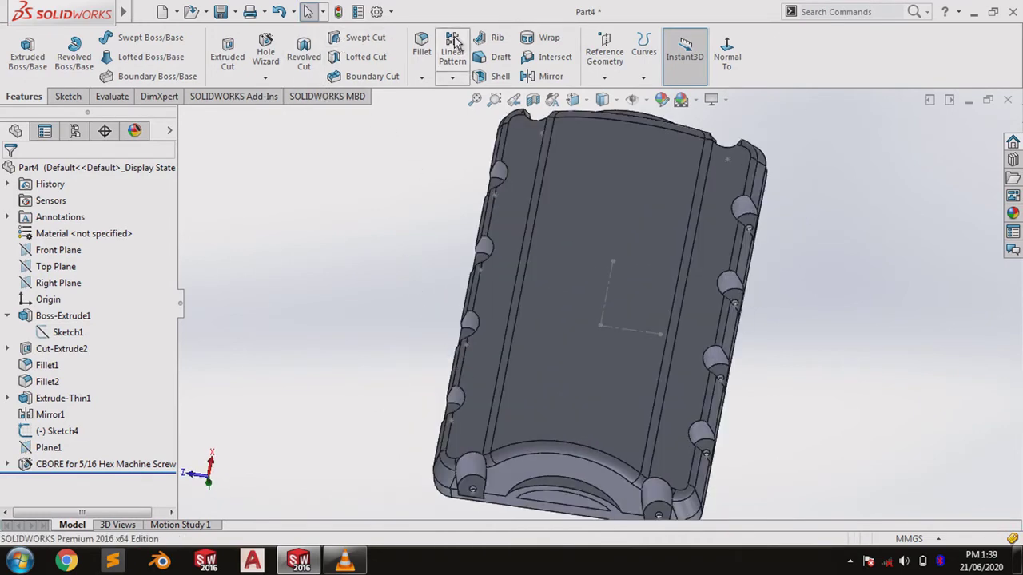
- Start a 5° draft with one corner counterbore's floor as neutral plane, selecting its wall and the four counterbore walls along the adjacent long side
left_click(495, 59)
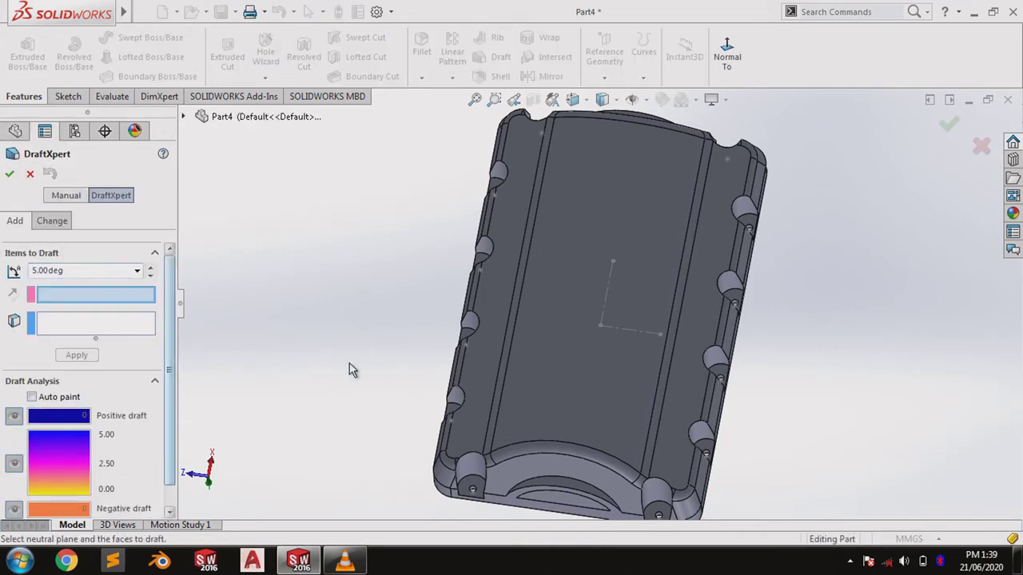
left_click(651, 506)
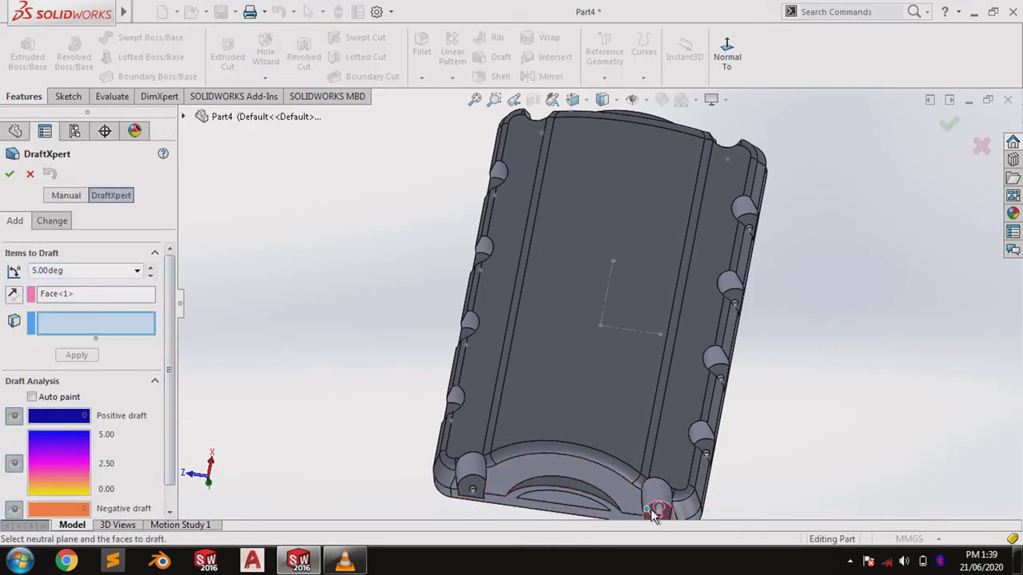
left_click(655, 488)
left_click(701, 432)
left_click(706, 452)
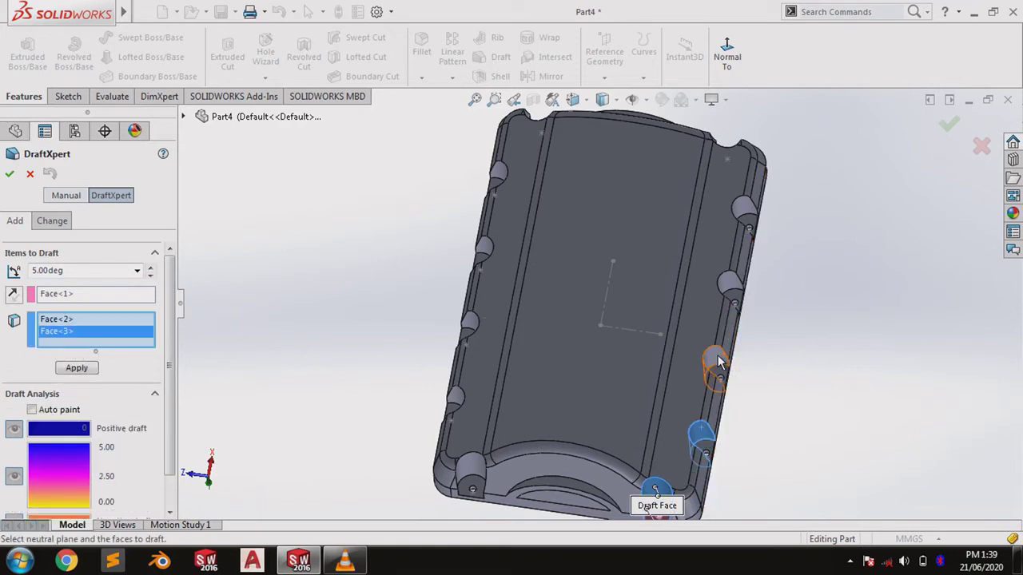
left_click(731, 284)
left_click(743, 209)
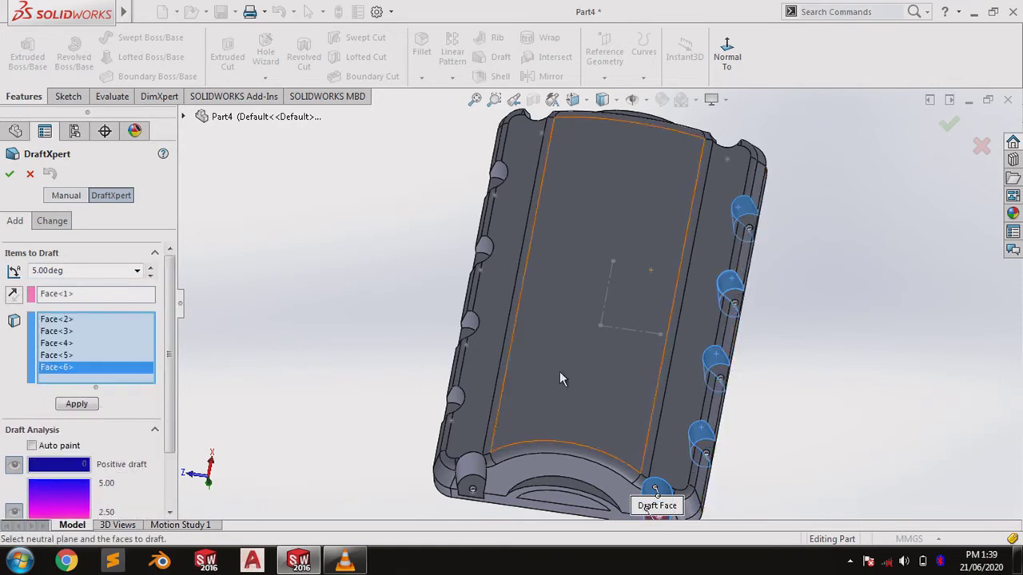
- Add the other counterbore wall on the same short end and the four along the opposite long side to the draft faces
left_click(470, 489)
left_click(455, 404)
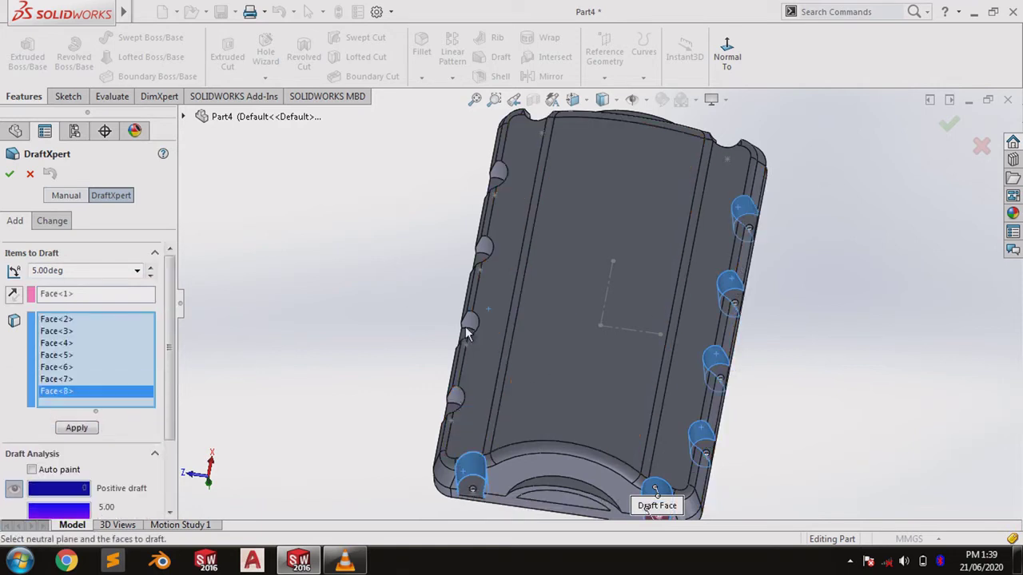
left_click(469, 326)
left_click(483, 254)
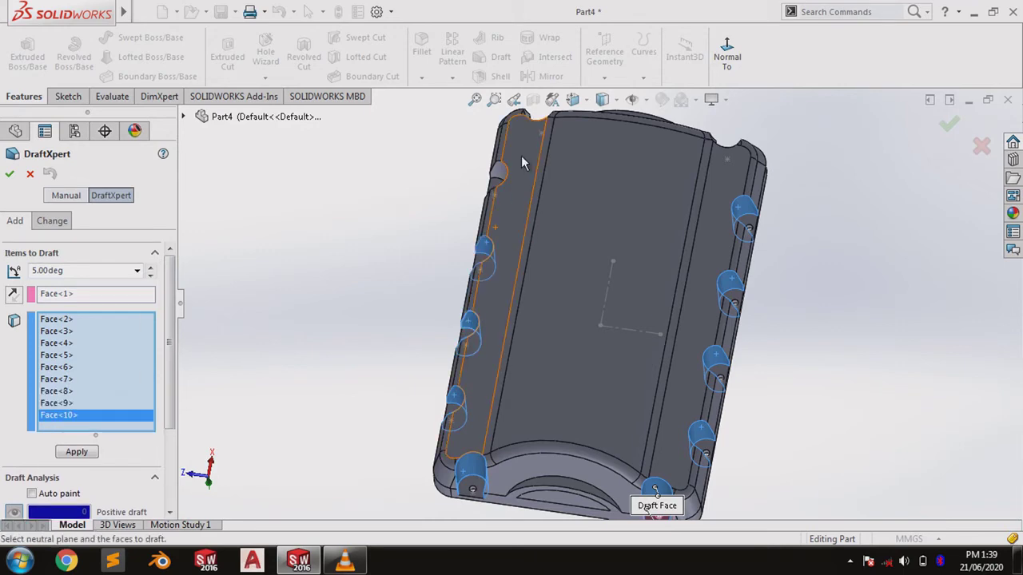
left_click(498, 173)
- Add the two counterbore walls at the far short end and apply the 5° draft to all twelve
middle_click_drag(674, 178, 705, 136)
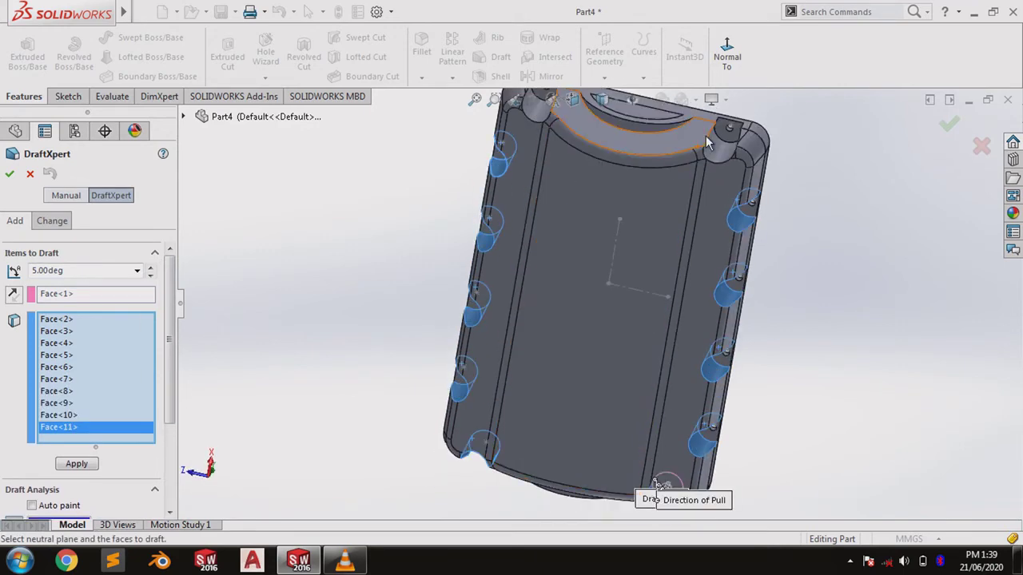
left_click(669, 169)
left_click(712, 147)
scroll(639, 174, "up", 3)
scroll(620, 177, "down", 2)
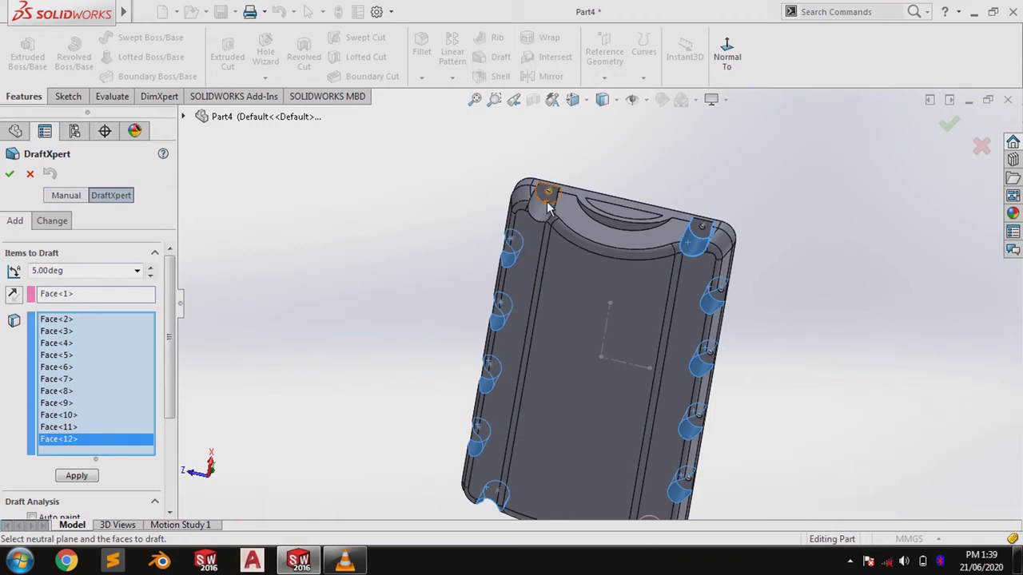
left_click(547, 201)
scroll(606, 319, "up", 5)
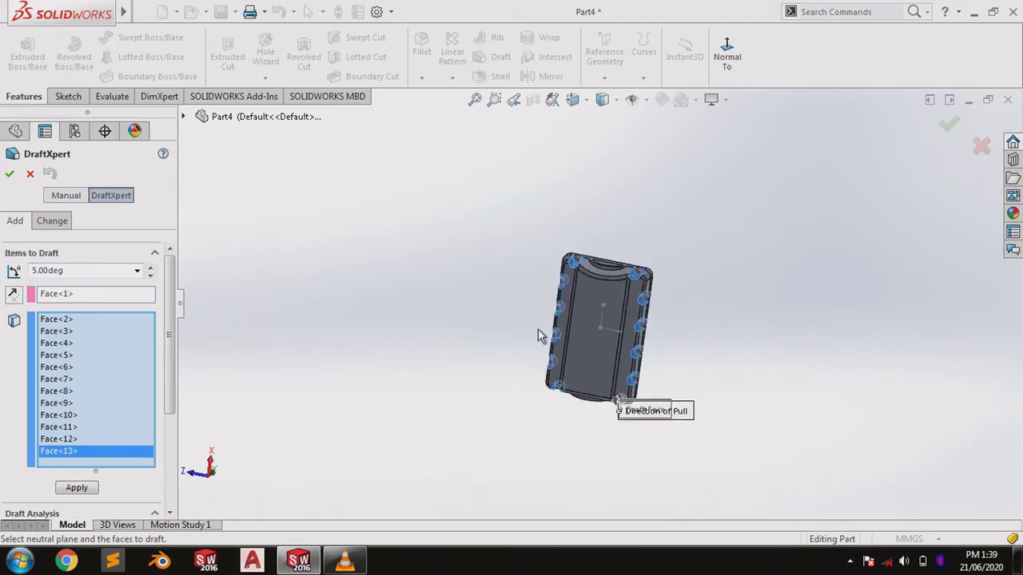
middle_click_drag(540, 336, 609, 333)
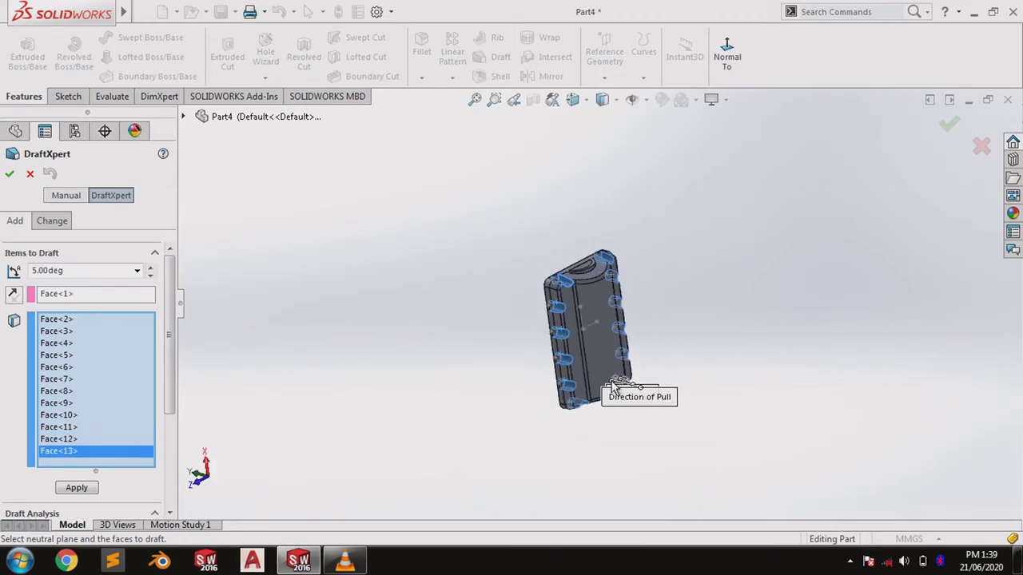
left_click(9, 174)
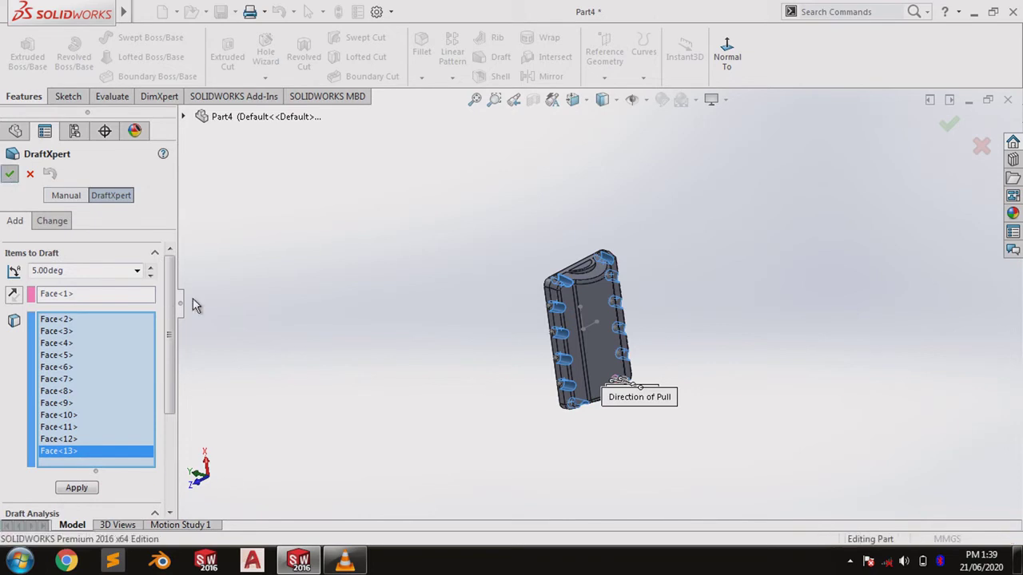
- Hide Sketch4 with the hole location points and centerlines
middle_click_drag(544, 442, 583, 449)
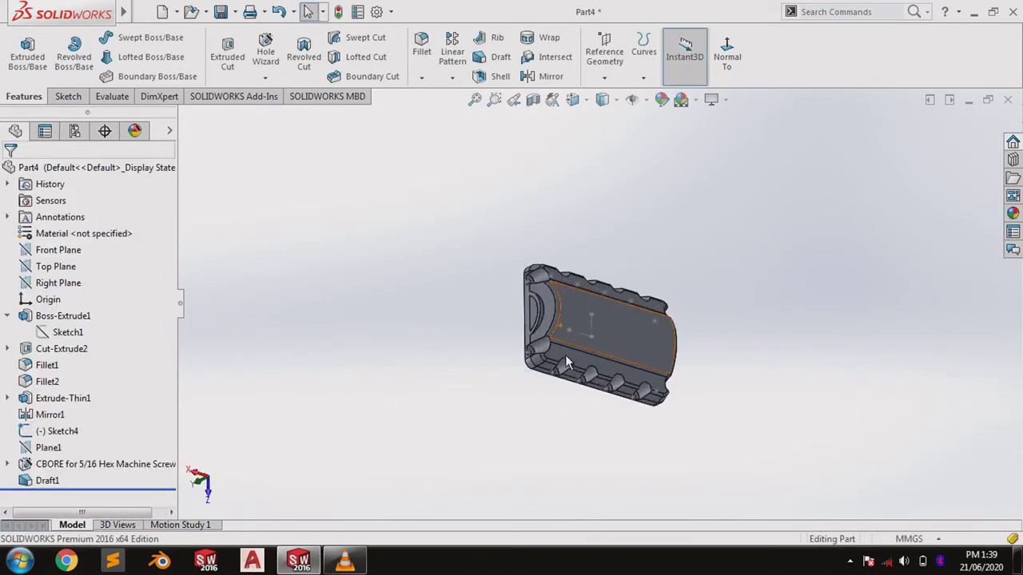
scroll(564, 355, "down", 5)
mouse_move(567, 411)
middle_mouse_down()
mouse_move(534, 320)
mouse_move(595, 357)
mouse_move(562, 393)
middle_mouse_up()
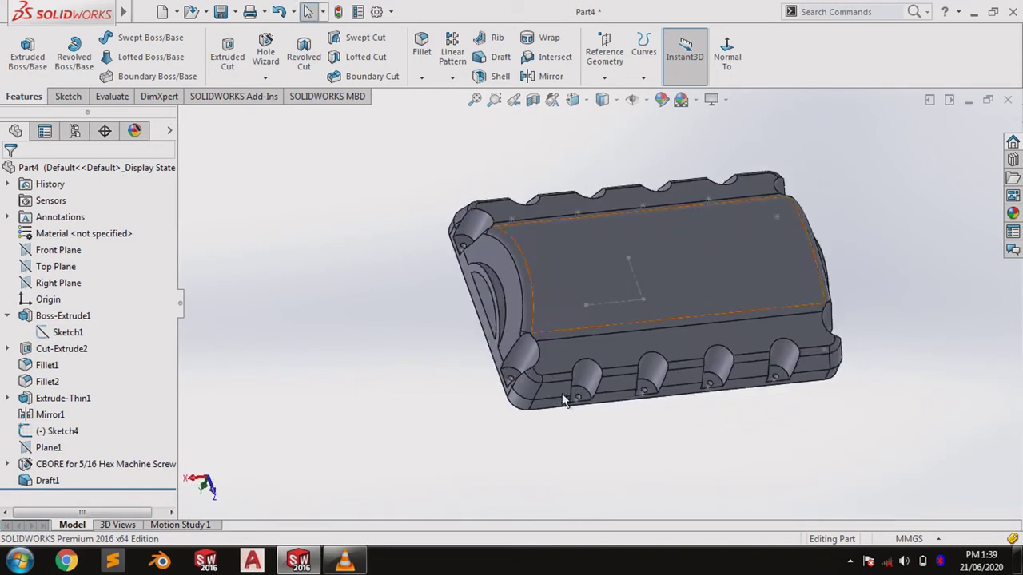
left_click(71, 432)
right_click(70, 432)
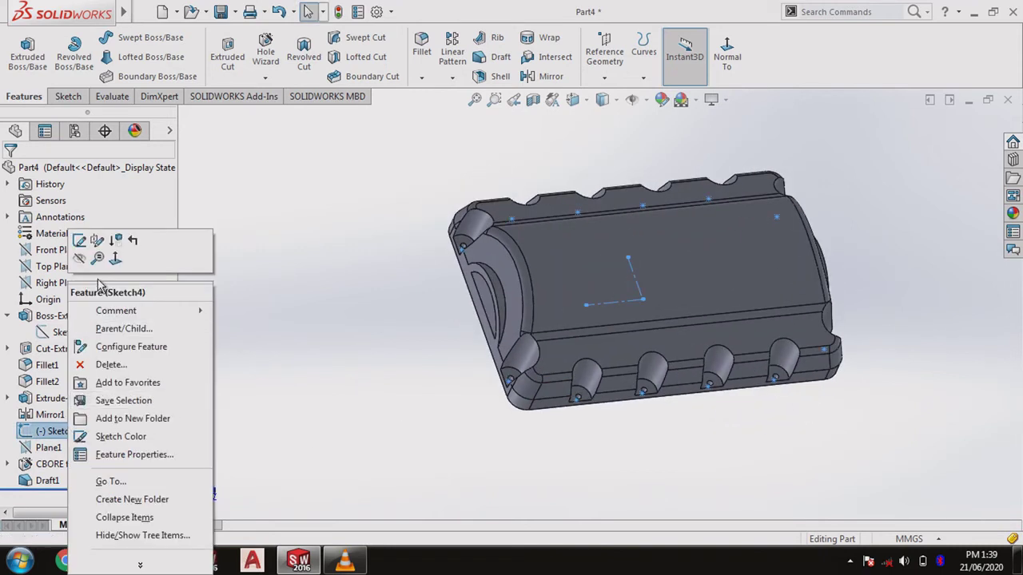
left_click(79, 260)
middle_click_drag(481, 452, 400, 407)
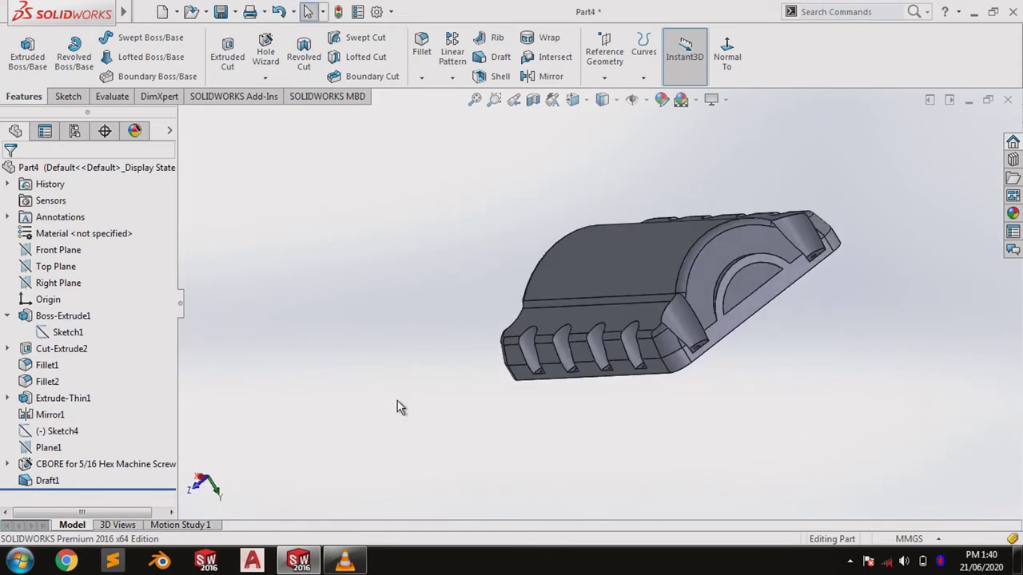
- Fillet the upper rim edges of all twelve counterbore cutouts on the block's outer side with a 12.70 mm radius
left_click(421, 46)
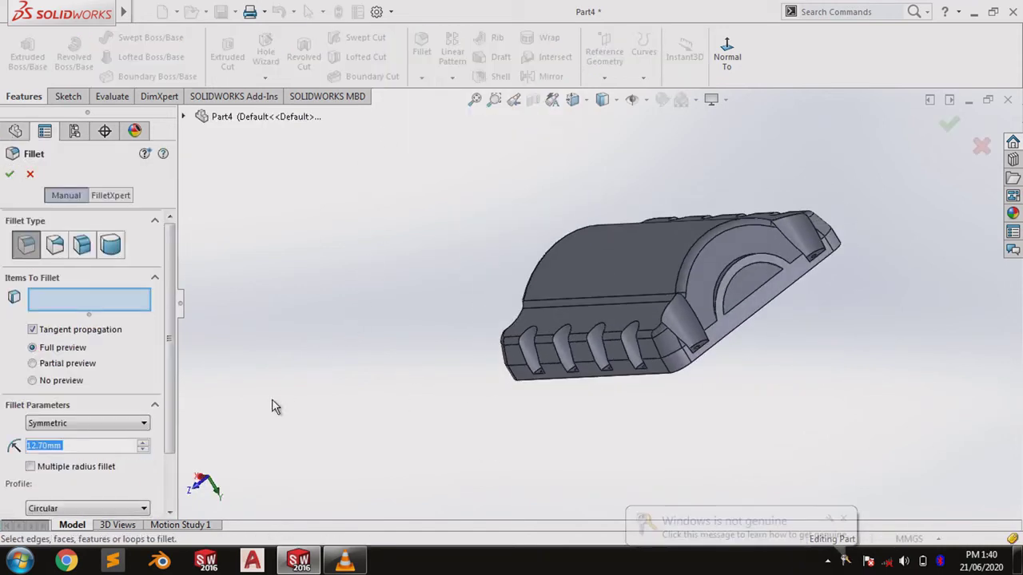
middle_click_drag(555, 393, 609, 415)
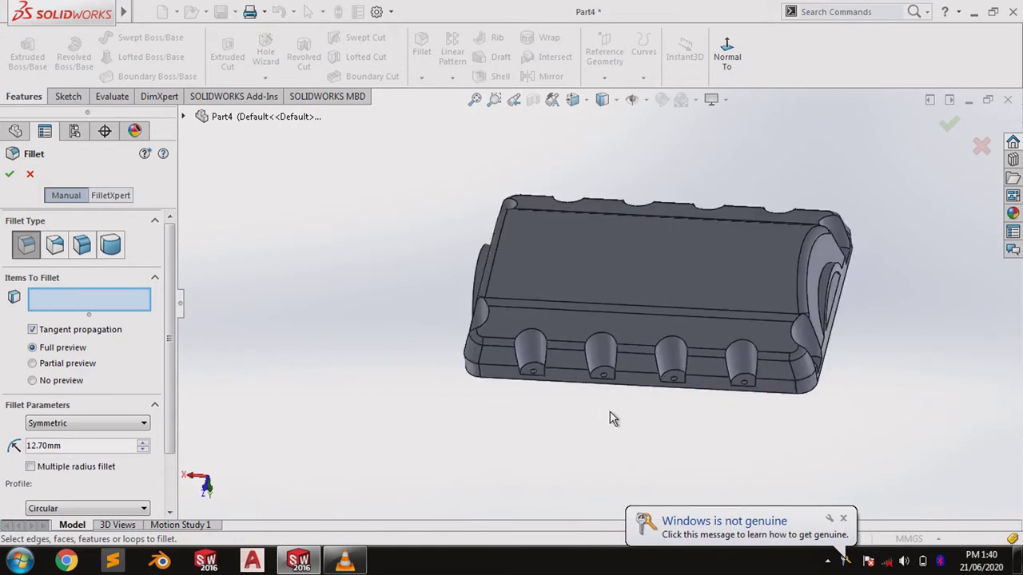
left_click(527, 339)
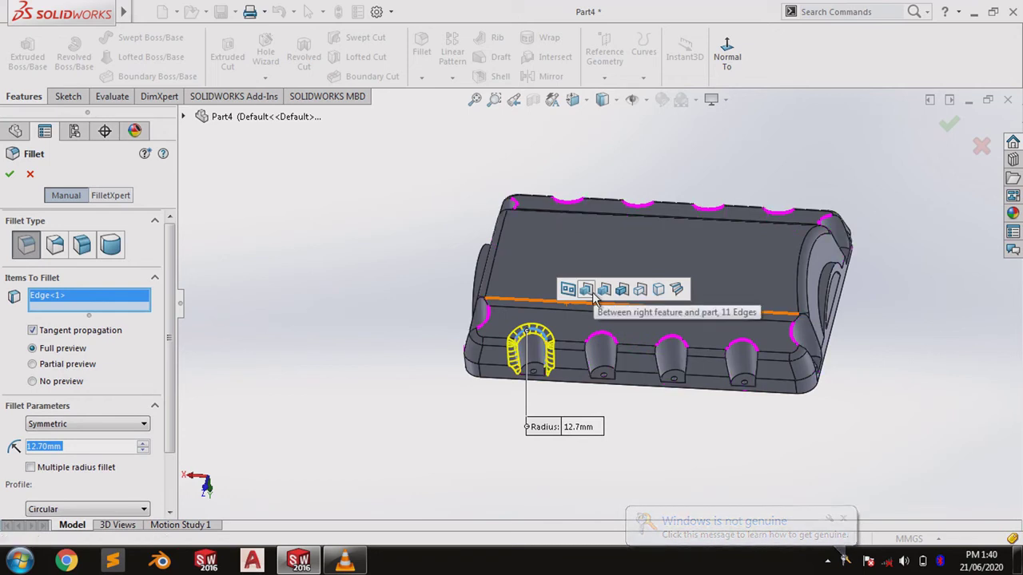
left_click(590, 292)
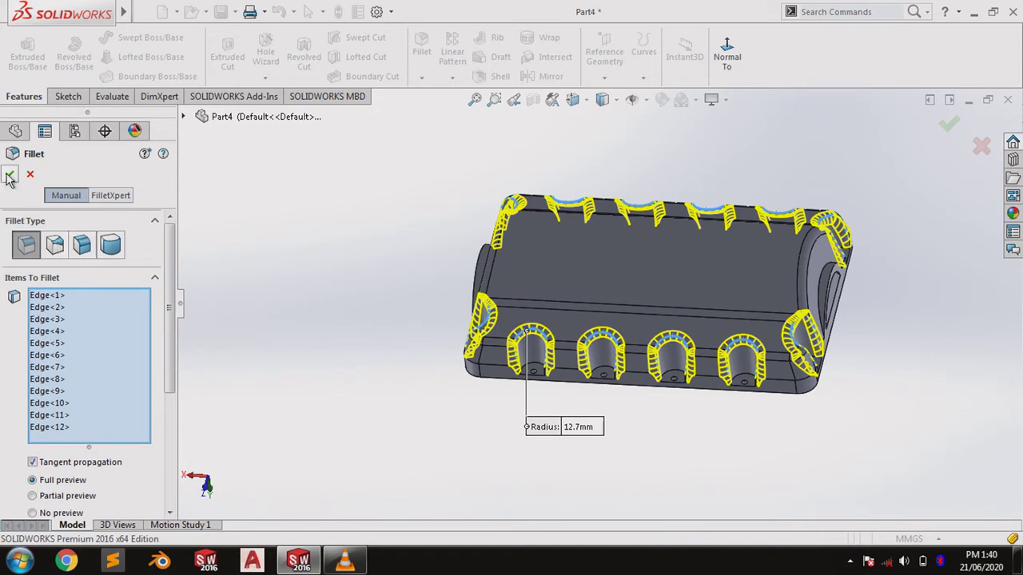
key("Return")
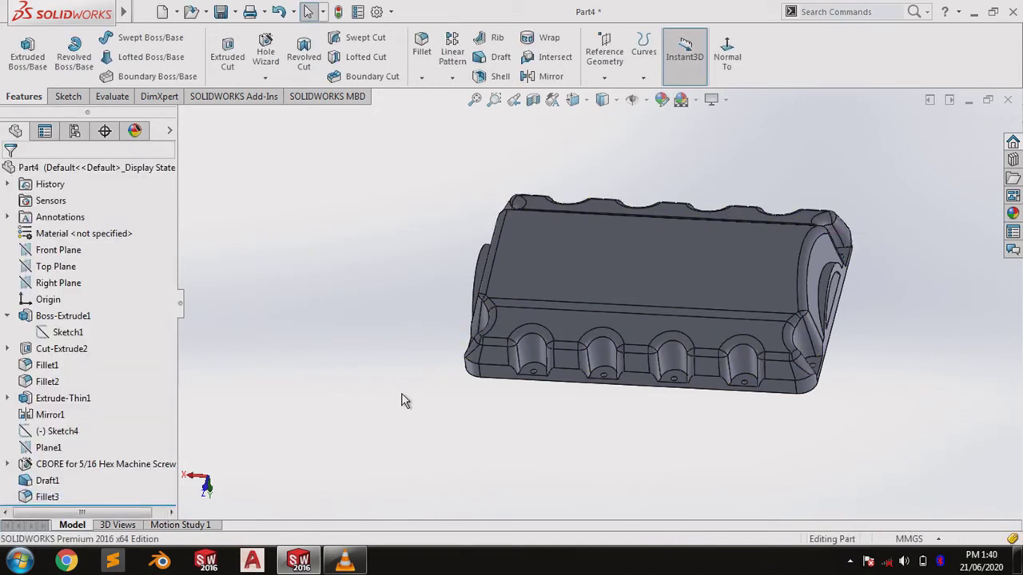
- Shell the block to a 12.7 mm wall thickness, removing the large flat underside face
middle_click_drag(404, 399, 624, 362)
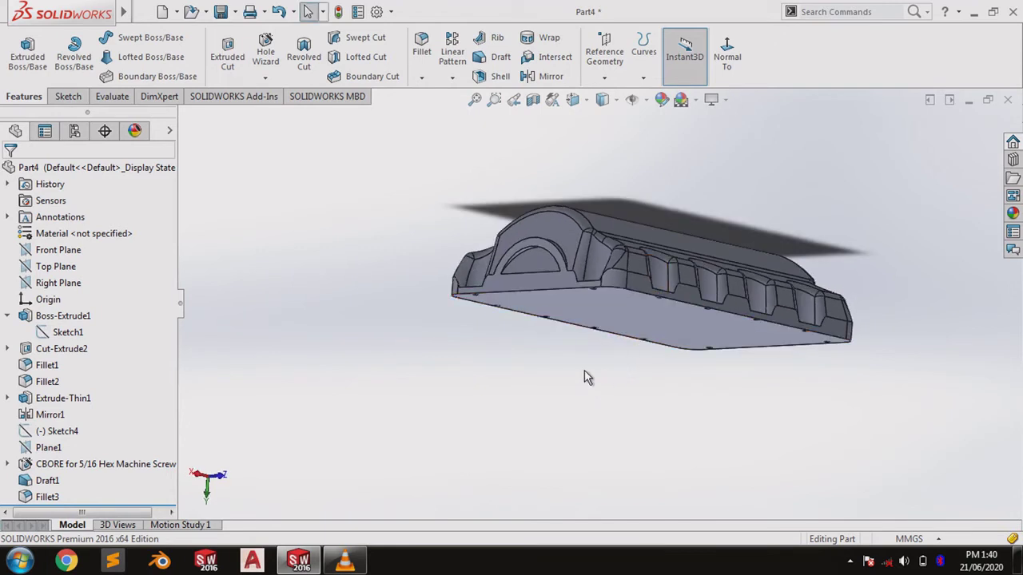
left_click(486, 81)
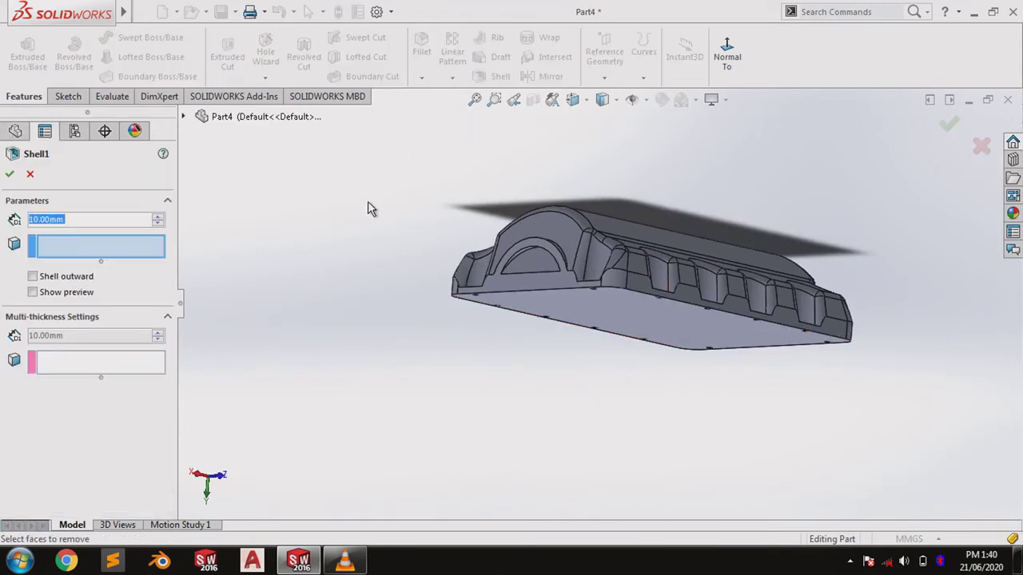
type("12.7")
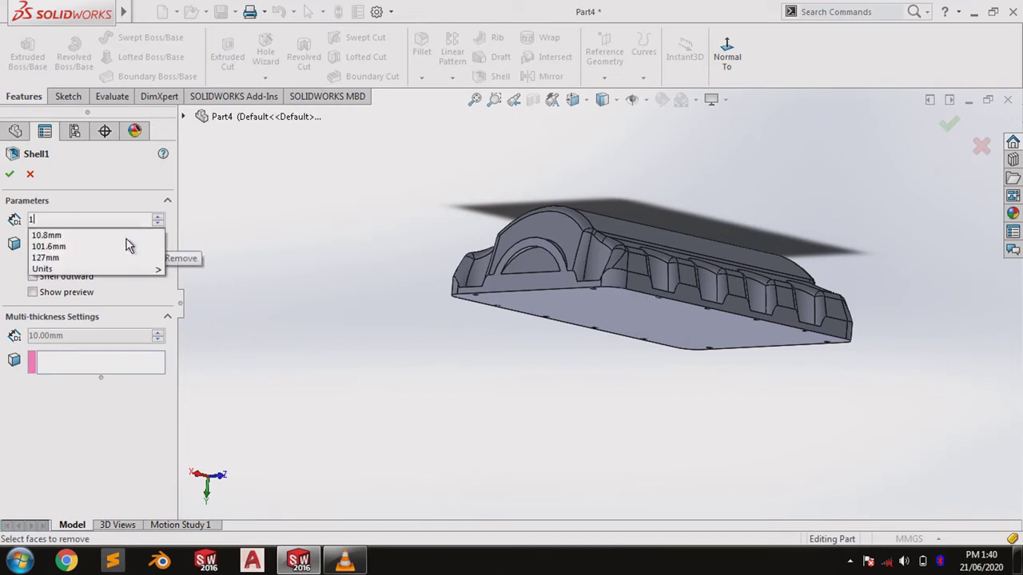
key("Return")
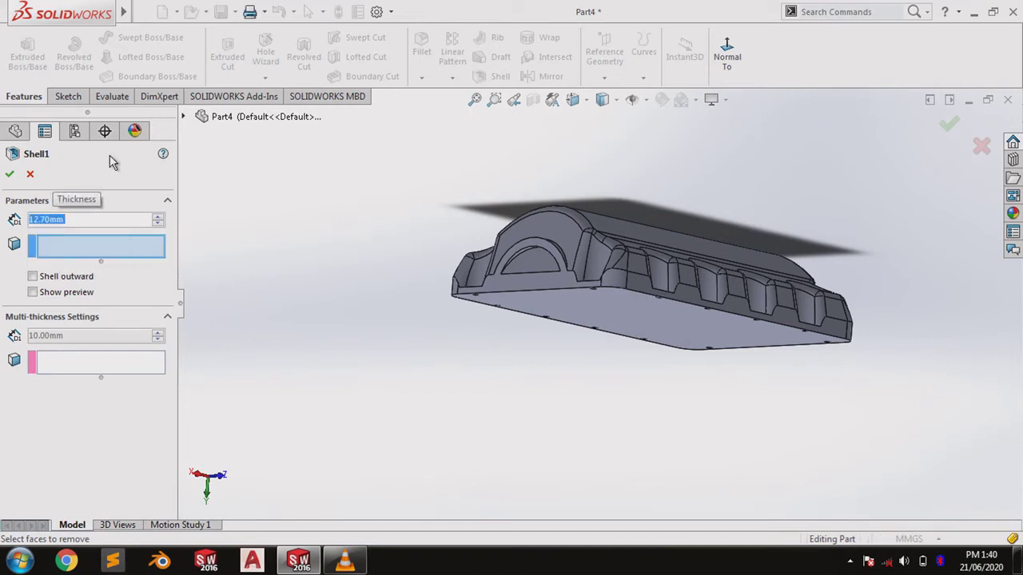
middle_click_drag(571, 391, 599, 306)
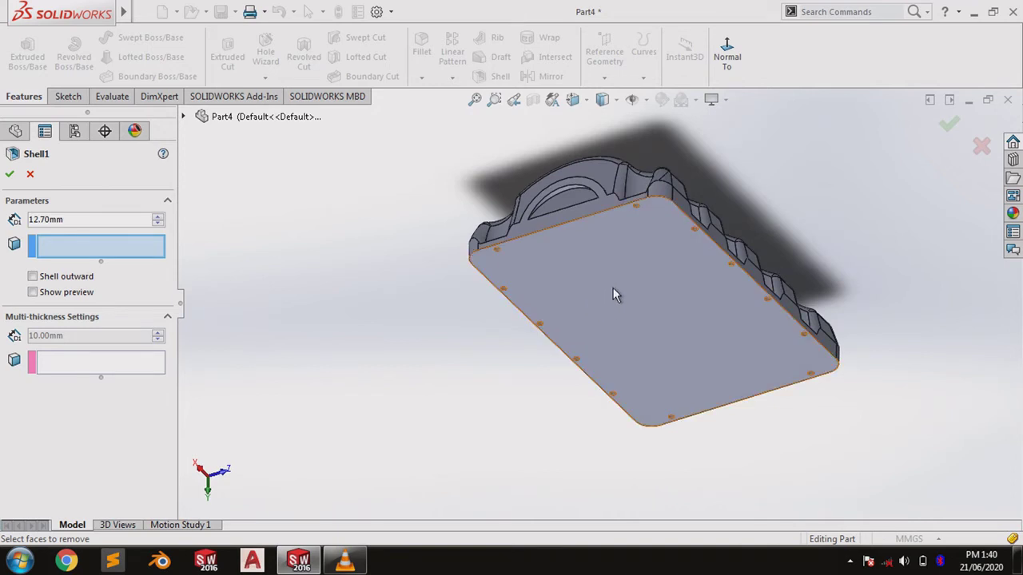
left_click(572, 313)
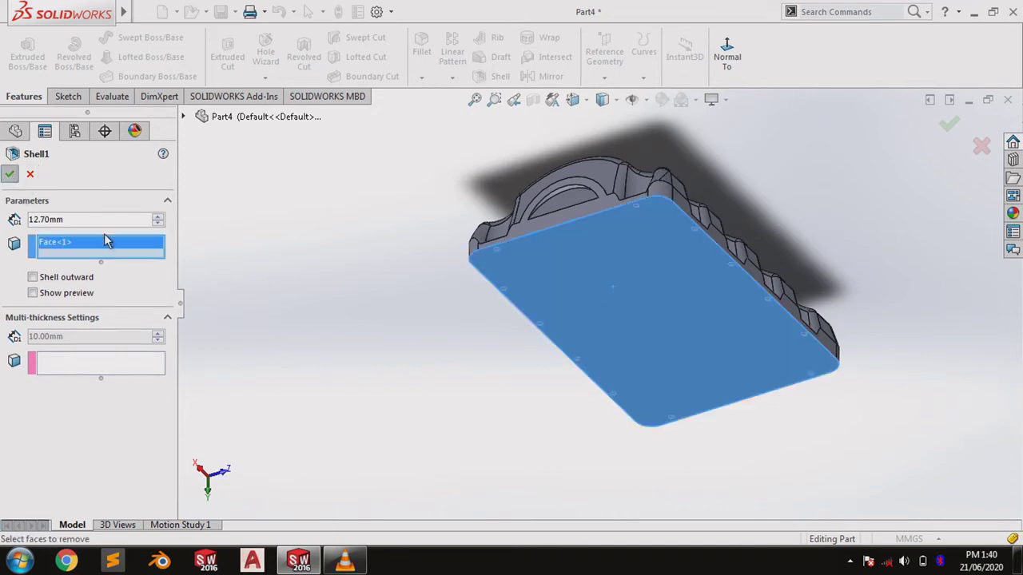
key("Return")
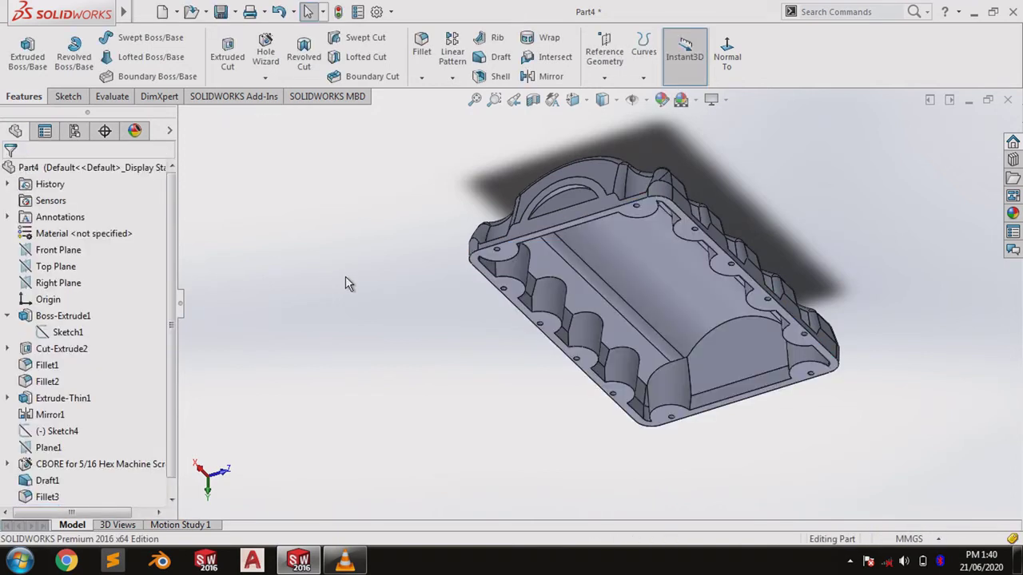
- Fillet the cavity's curved inner face and the two flat faces beside it with a 6.35 mm radius
middle_click_drag(429, 334, 460, 170)
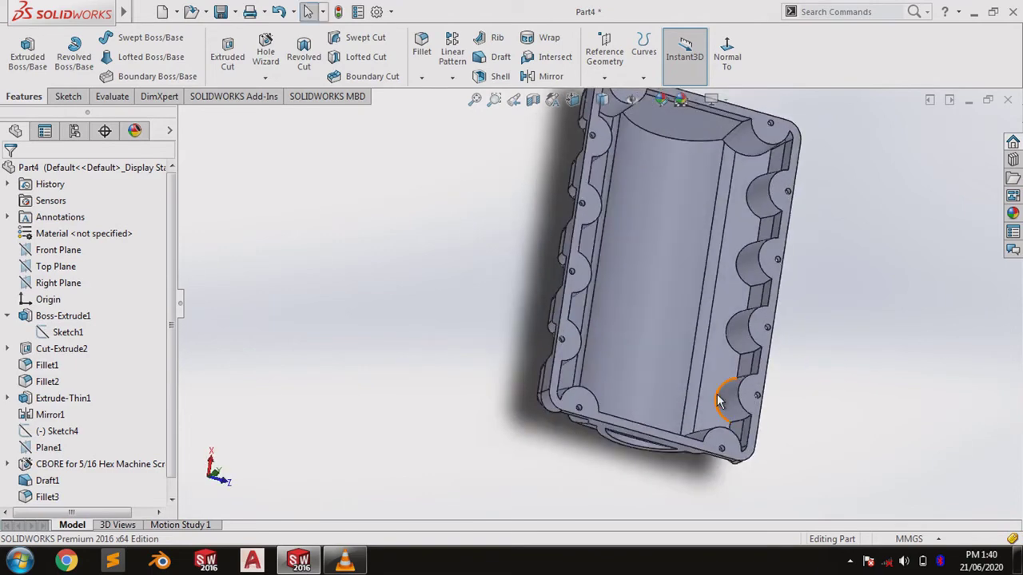
scroll(718, 397, "up", 3)
middle_click_drag(754, 344, 674, 303)
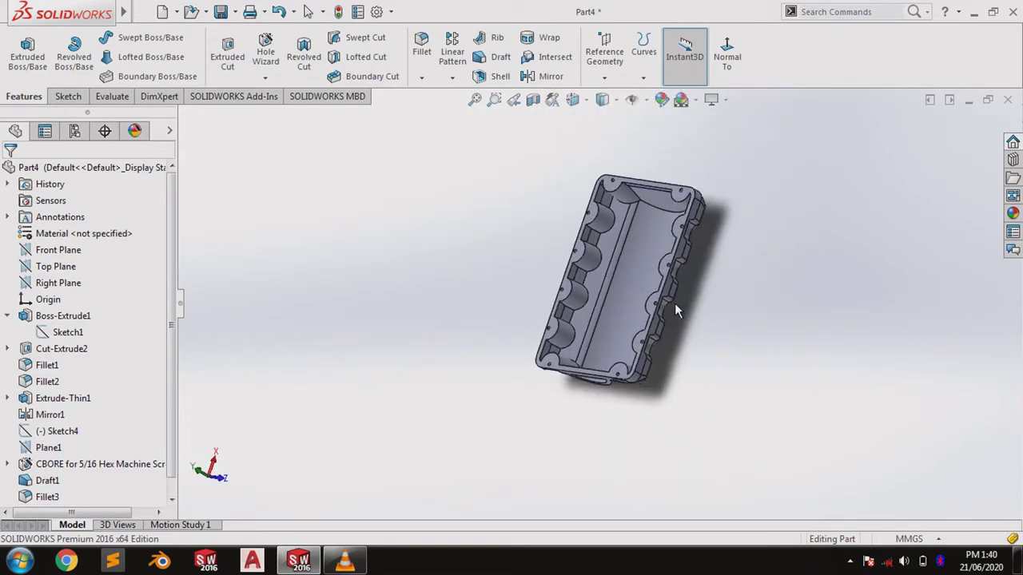
left_click(422, 46)
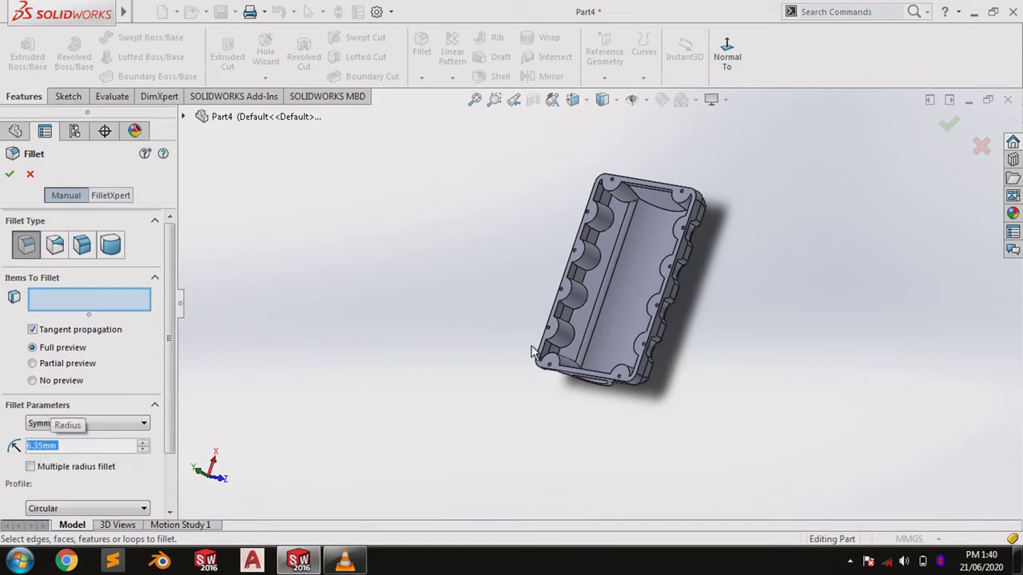
left_click(593, 341)
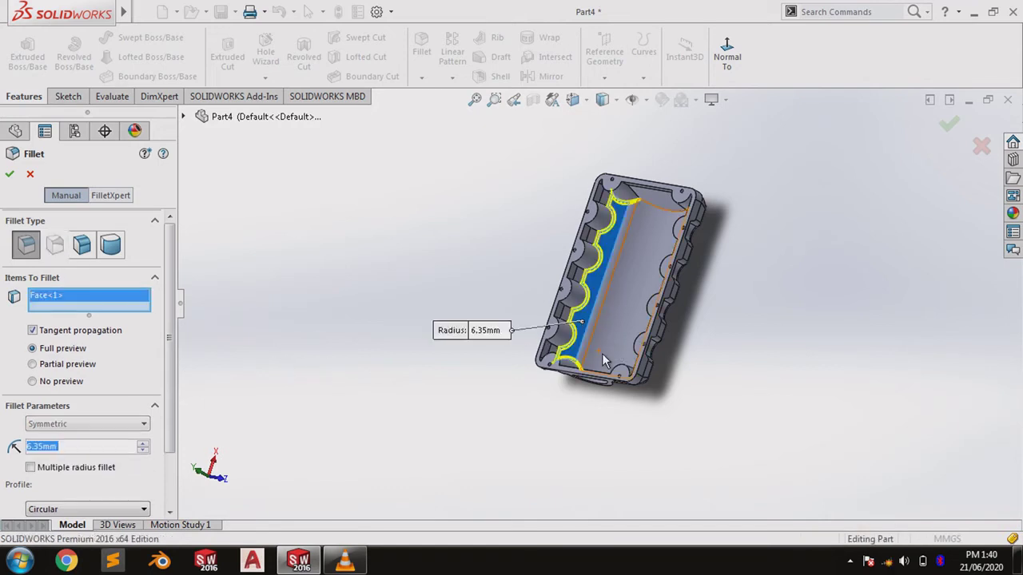
left_click(630, 321)
left_click(666, 338)
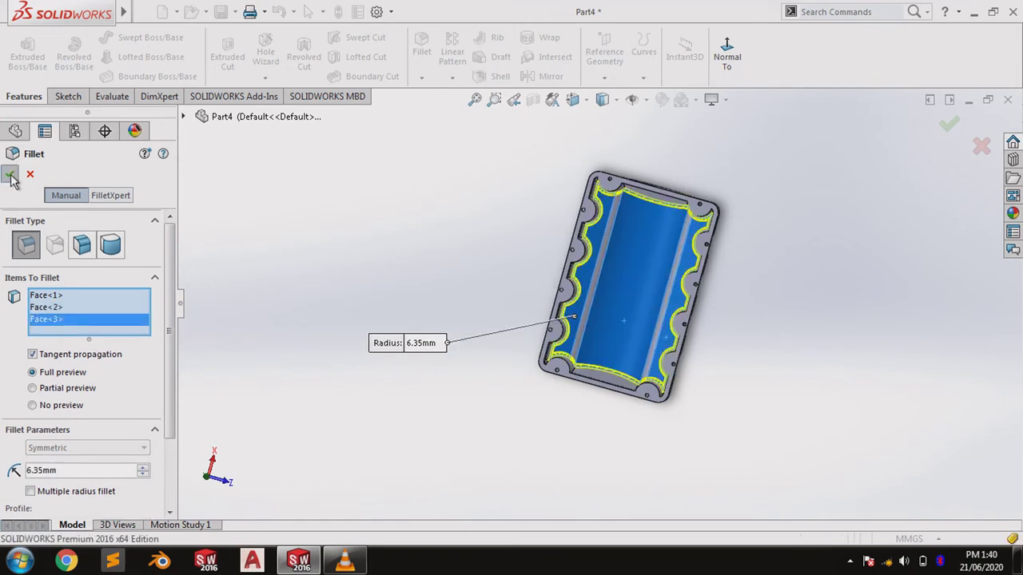
key("Return")
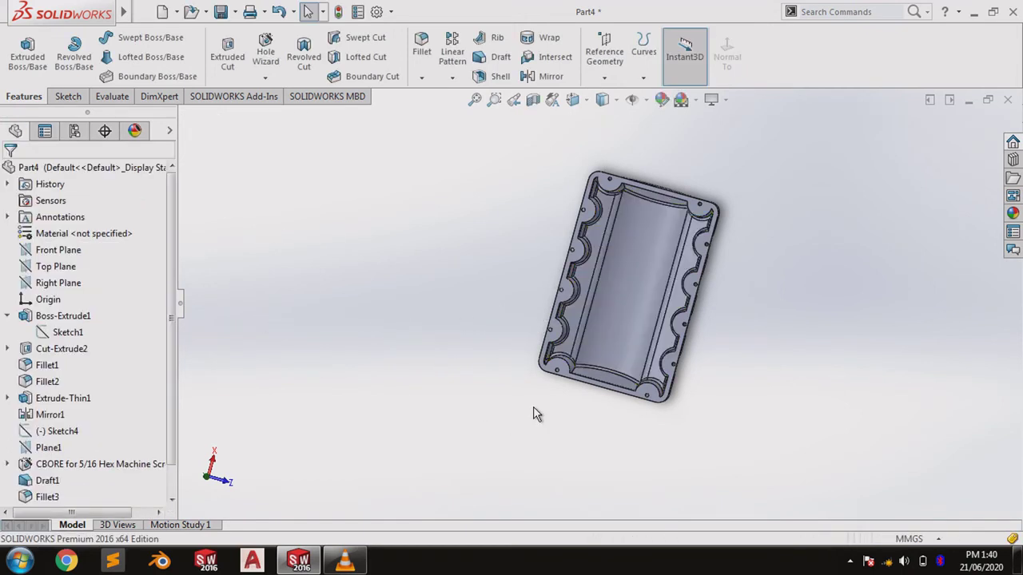
- Fillet the upright edges where the screw bosses meet the cavity walls, all 24 around the rim, with a 6.35 mm radius
mouse_move(530, 320)
middle_mouse_down()
mouse_move(452, 233)
mouse_move(445, 317)
mouse_move(524, 325)
middle_mouse_up()
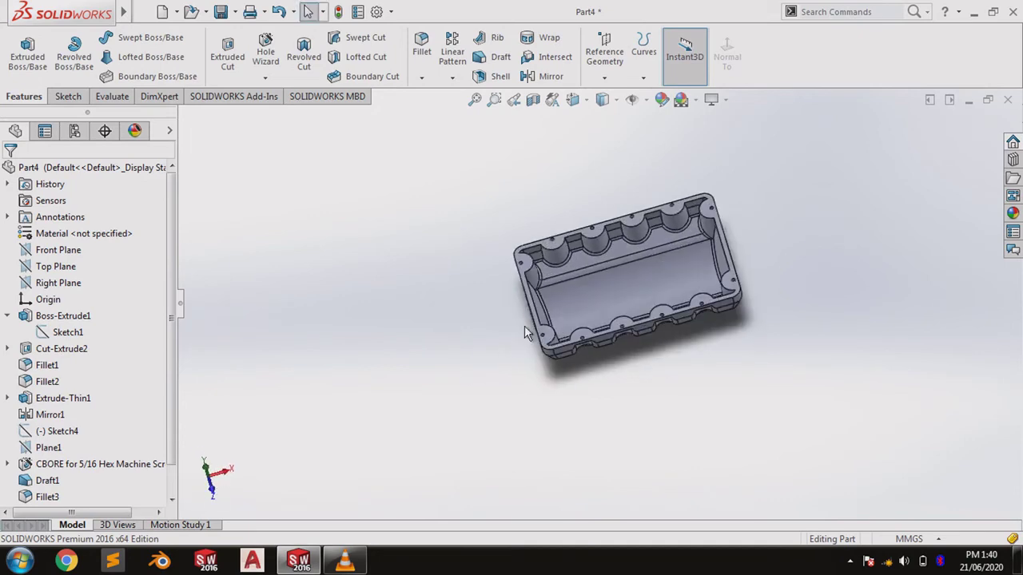
scroll(559, 270, "down", 3)
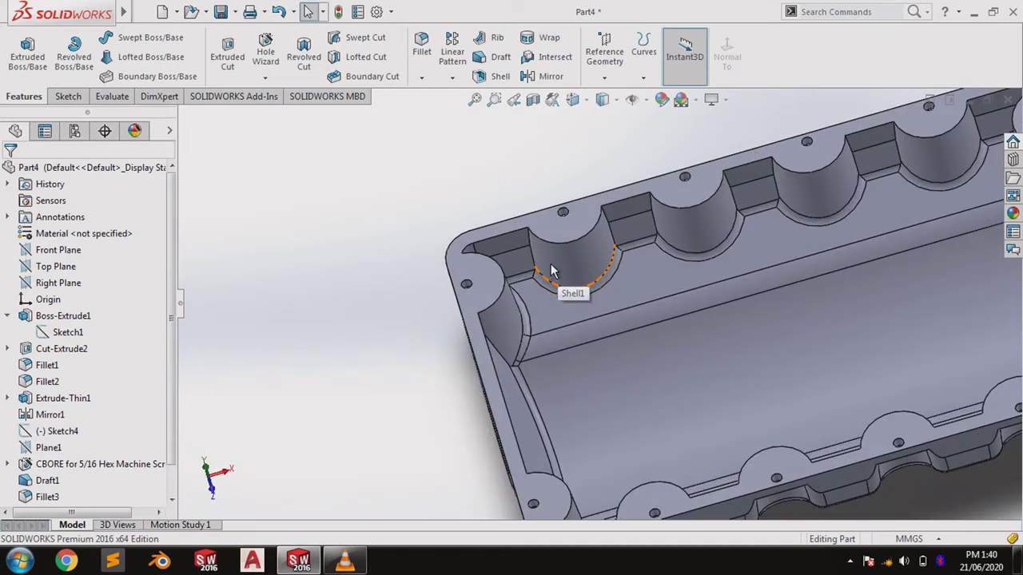
left_click(421, 46)
scroll(565, 281, "down", 3)
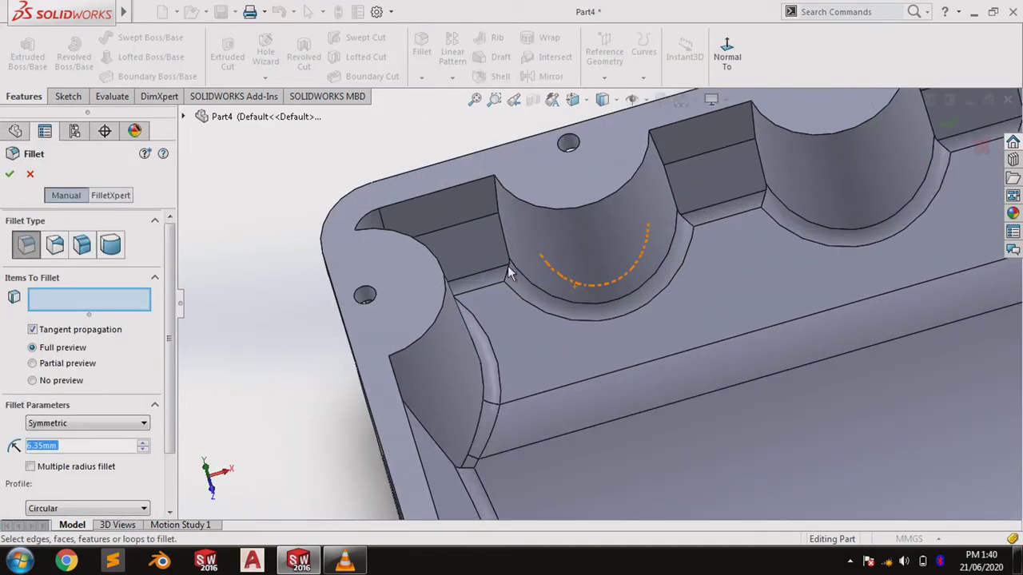
left_click(497, 209)
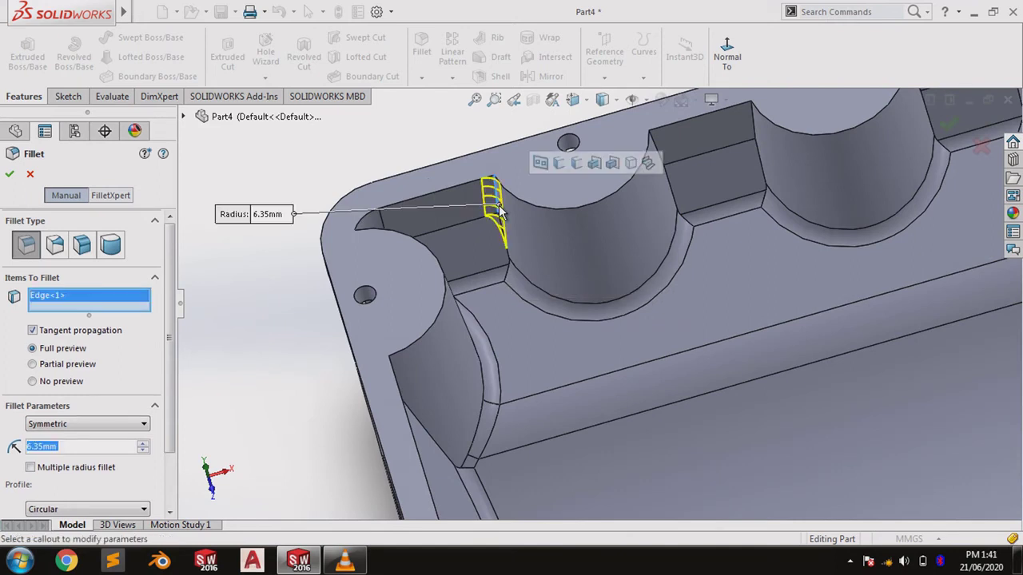
left_click(564, 172)
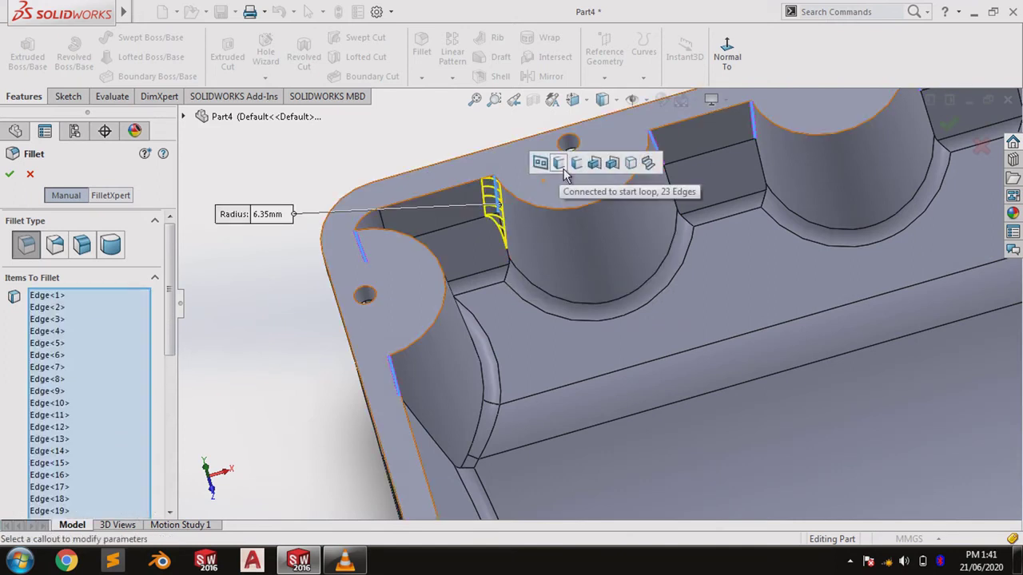
scroll(344, 333, "up", 5)
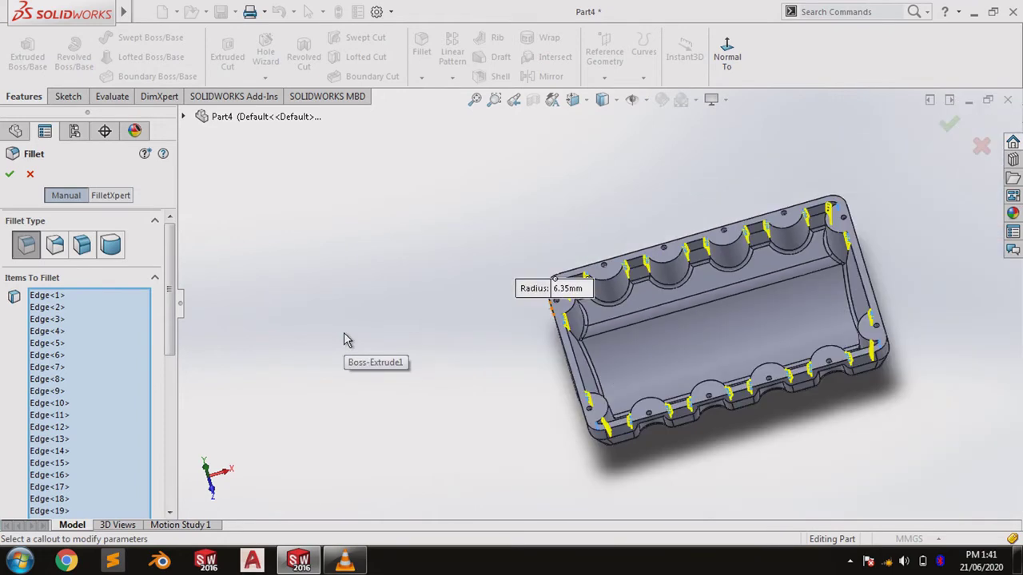
left_click(10, 176)
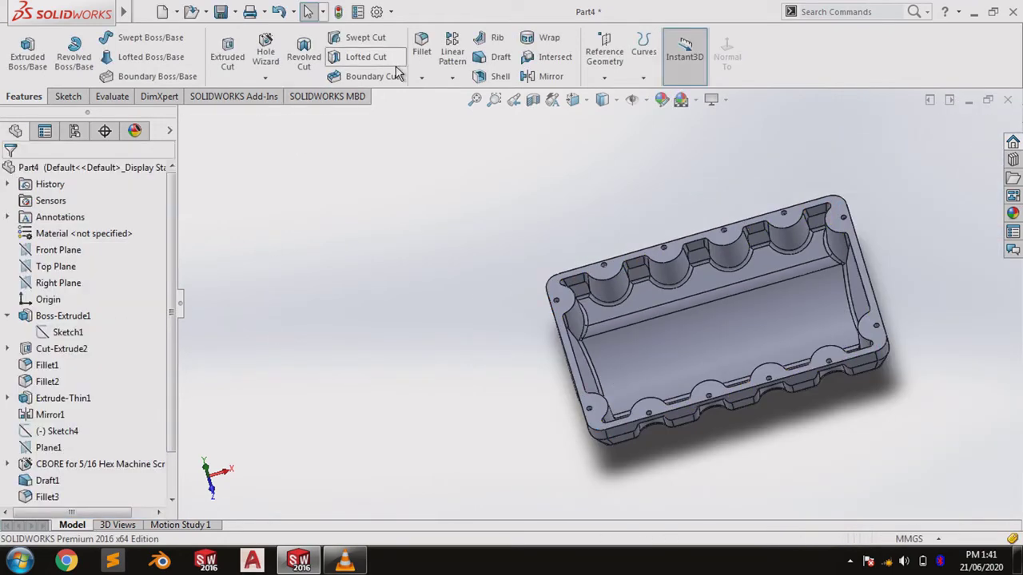
- Set up a 6.35 mm fillet and select the tangent inner edges of the five wall recesses between bosses along one long side
left_click(421, 52)
scroll(631, 280, "down", 6)
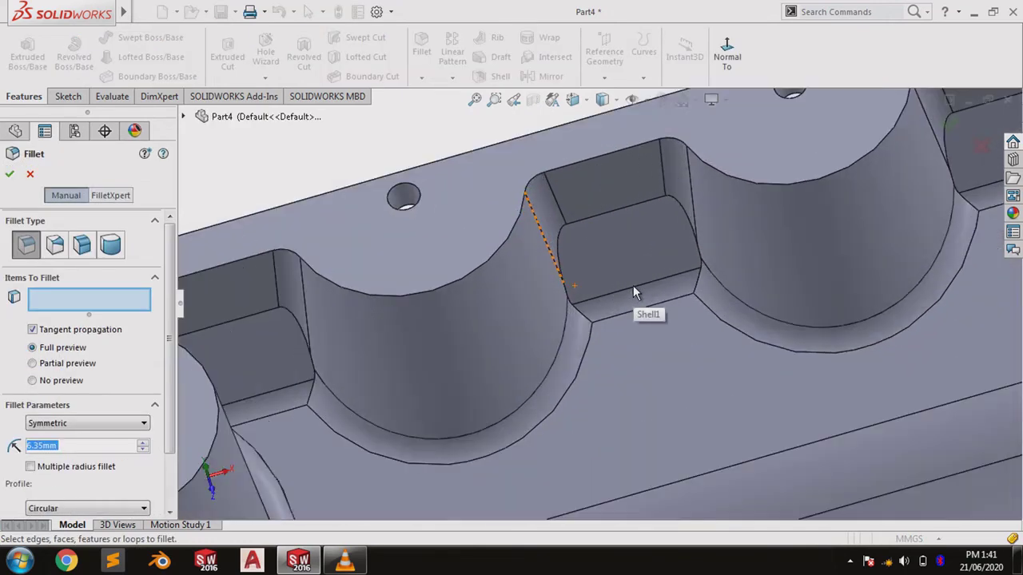
left_click(563, 265)
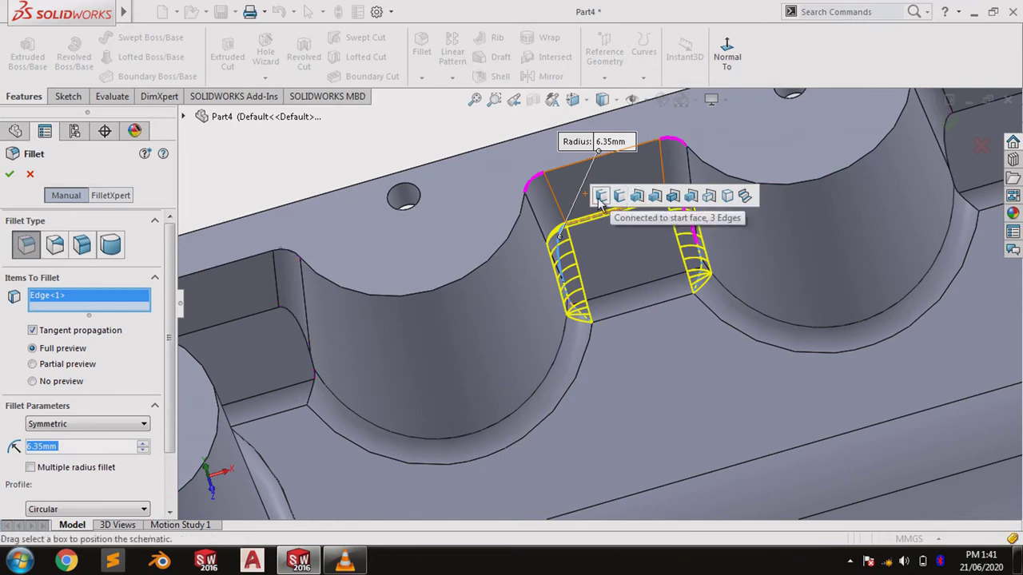
scroll(601, 200, "up", 3)
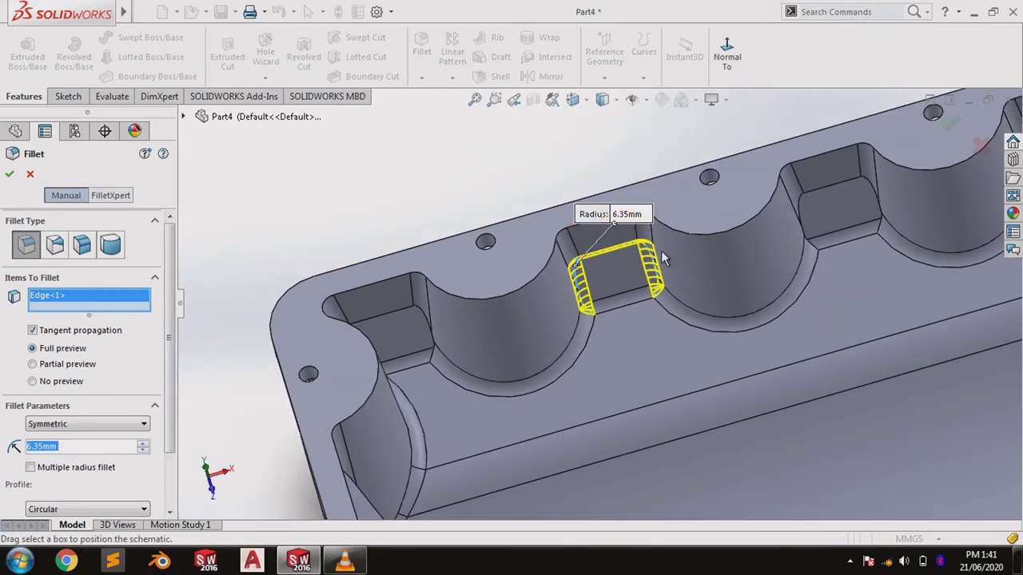
left_click(797, 211)
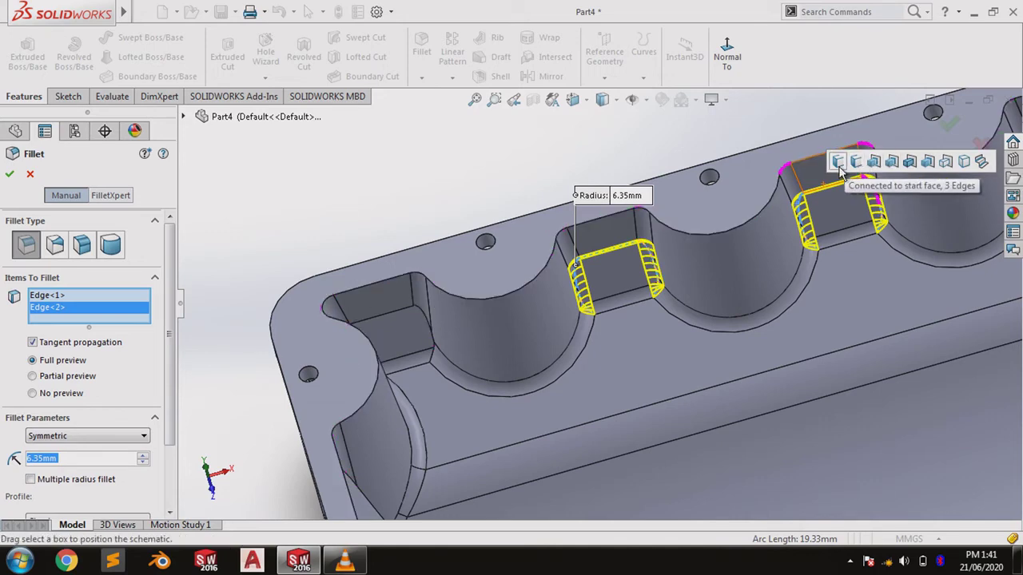
scroll(838, 172, "up", 3)
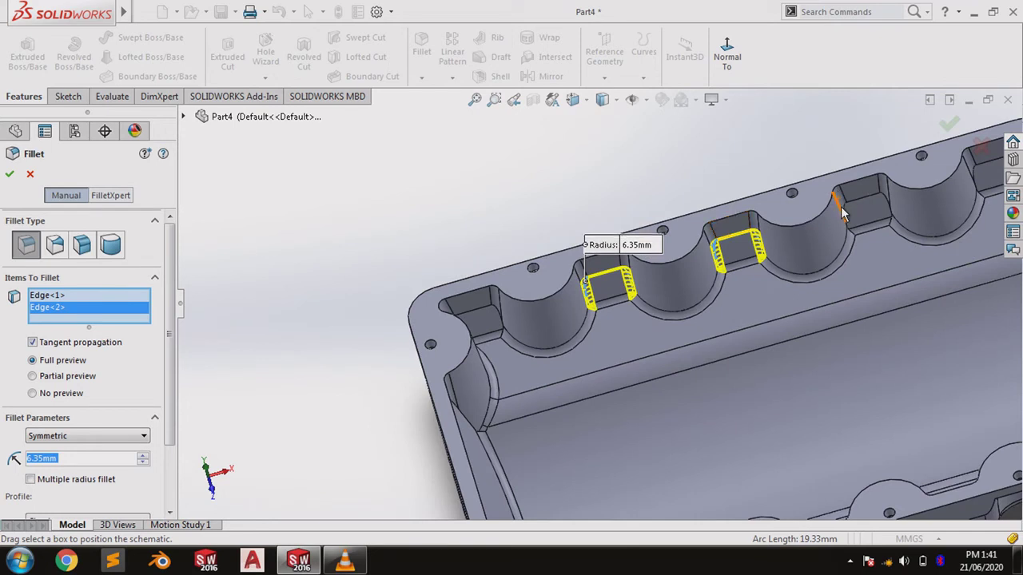
left_click(845, 214)
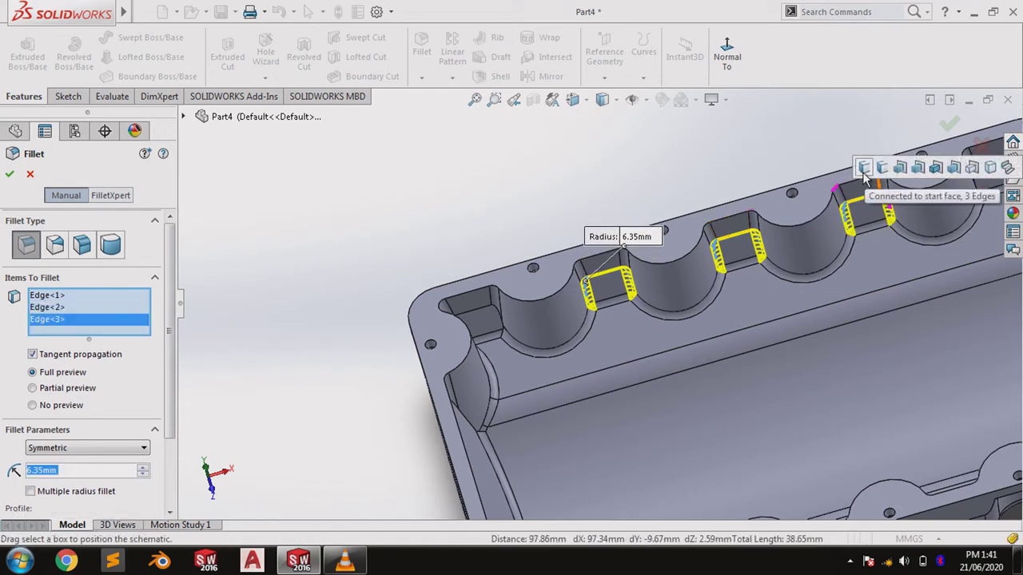
scroll(857, 209, "up", 3)
scroll(863, 229, "down", 4)
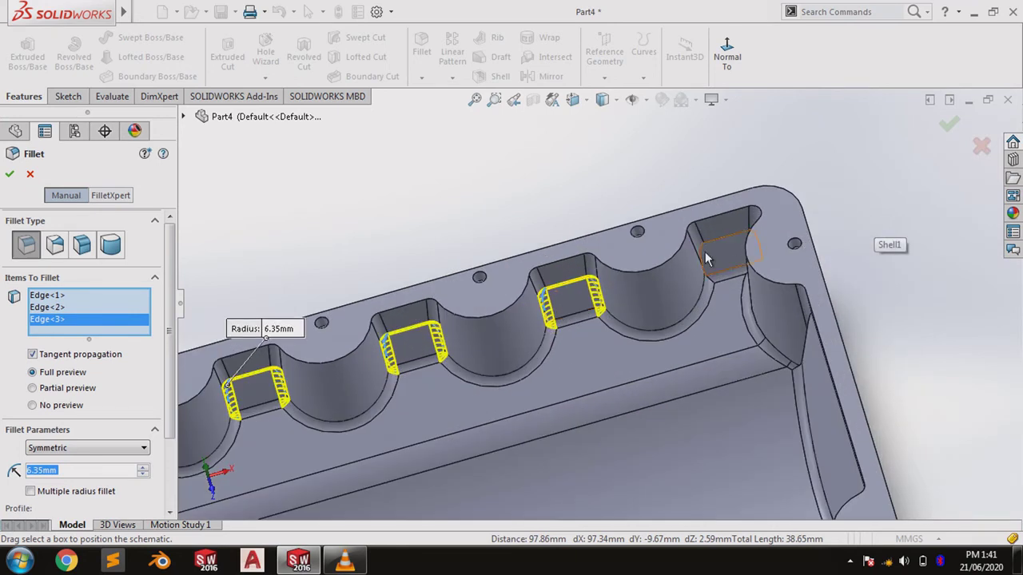
left_click(717, 262)
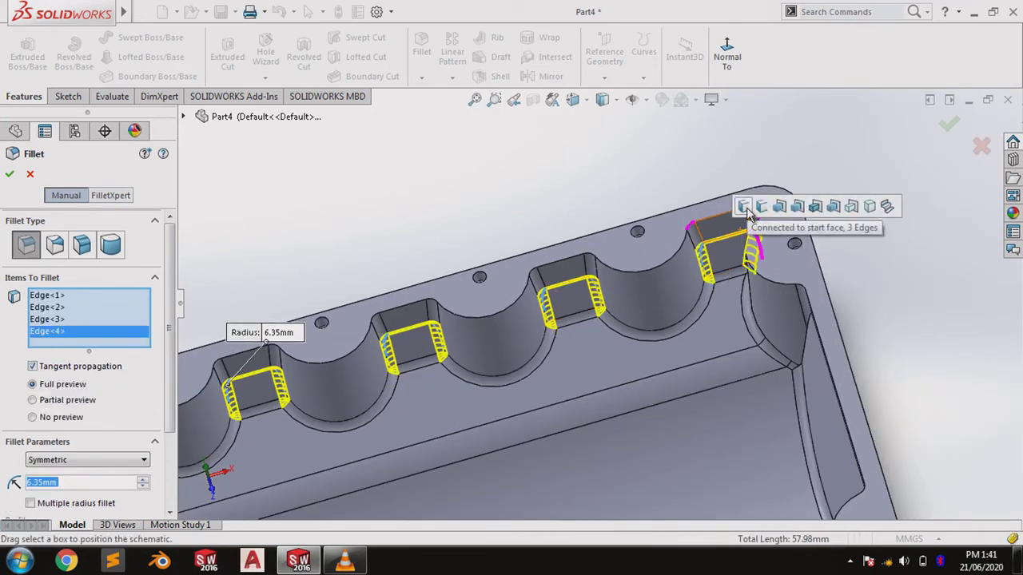
scroll(743, 226, "up", 3)
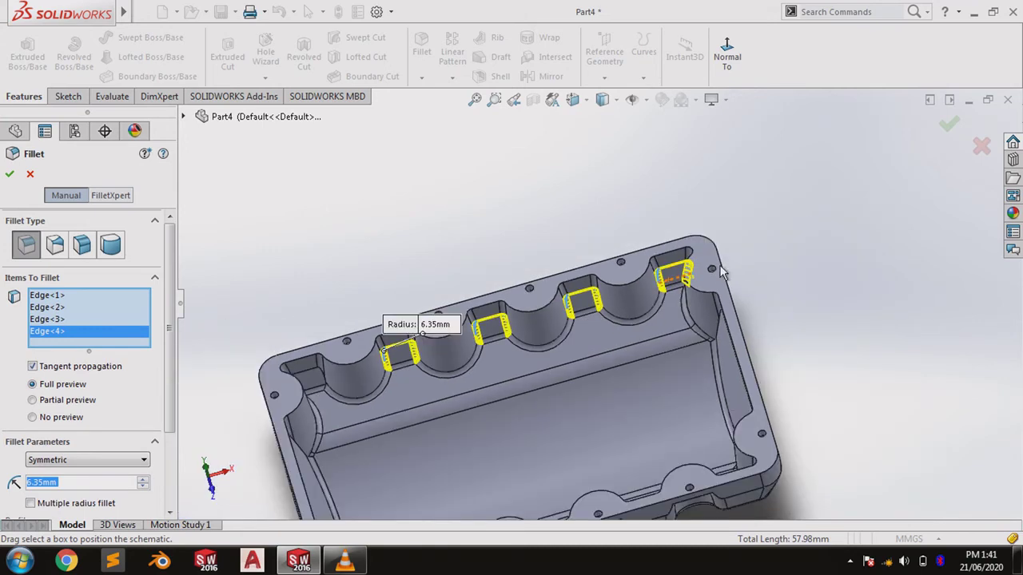
left_click(322, 381)
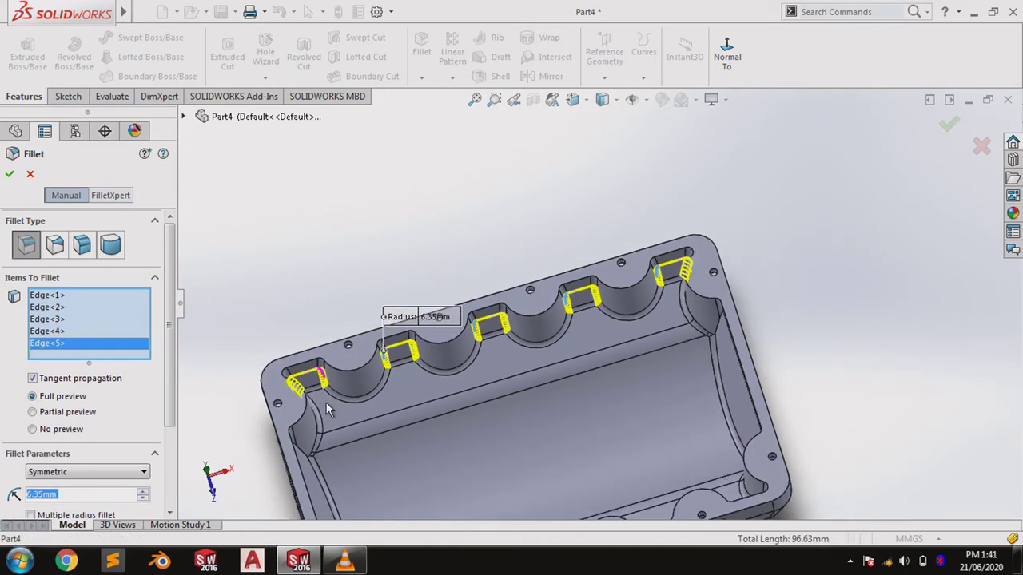
- Add the matching inner edges of the five recesses along the opposite long side and apply the 6.35 mm fillet to all ten
middle_click_drag(317, 389, 298, 384)
scroll(351, 431, "up", 4)
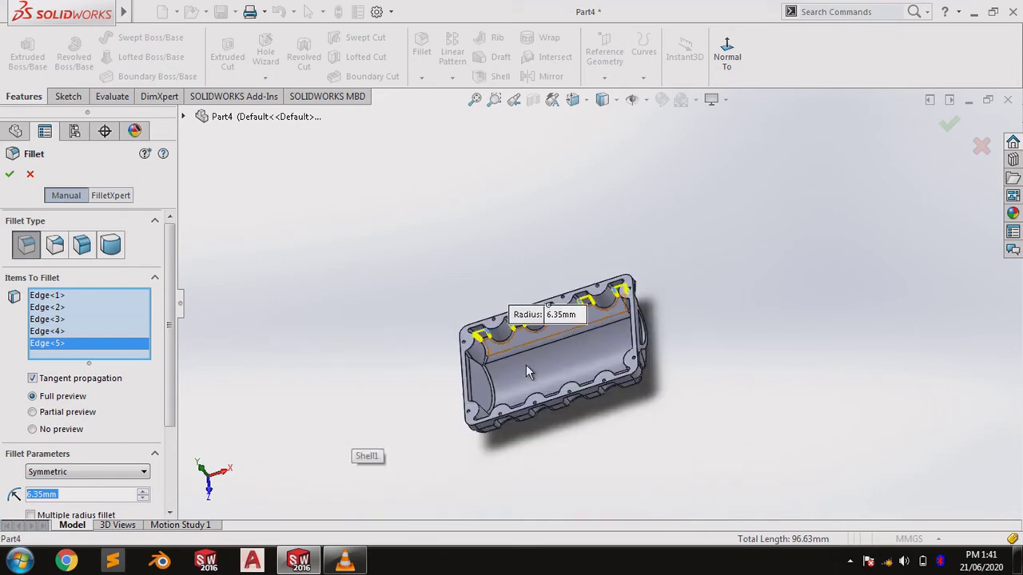
middle_click_drag(526, 366, 522, 497)
scroll(501, 407, "down", 6)
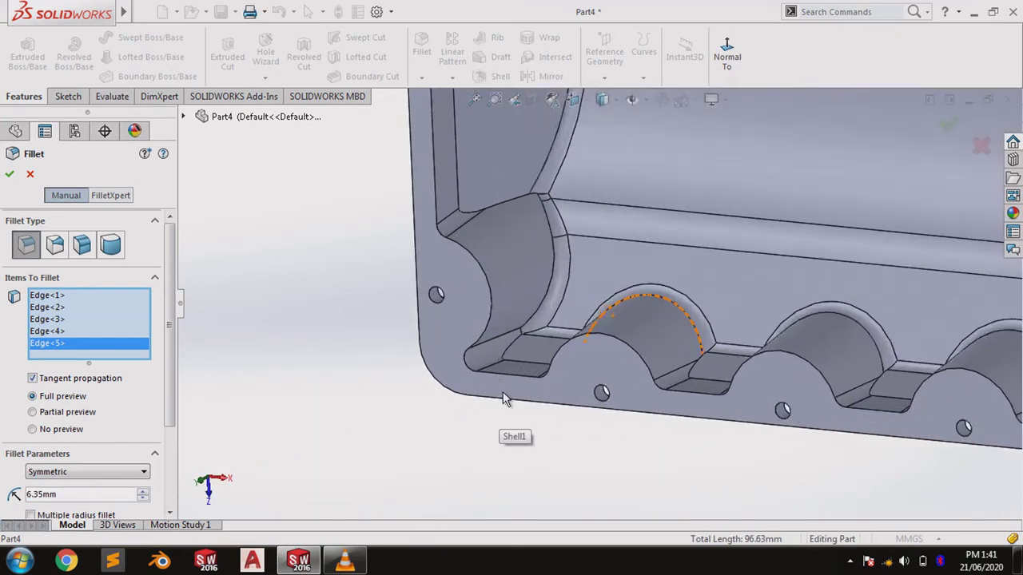
middle_click_drag(496, 406, 553, 408)
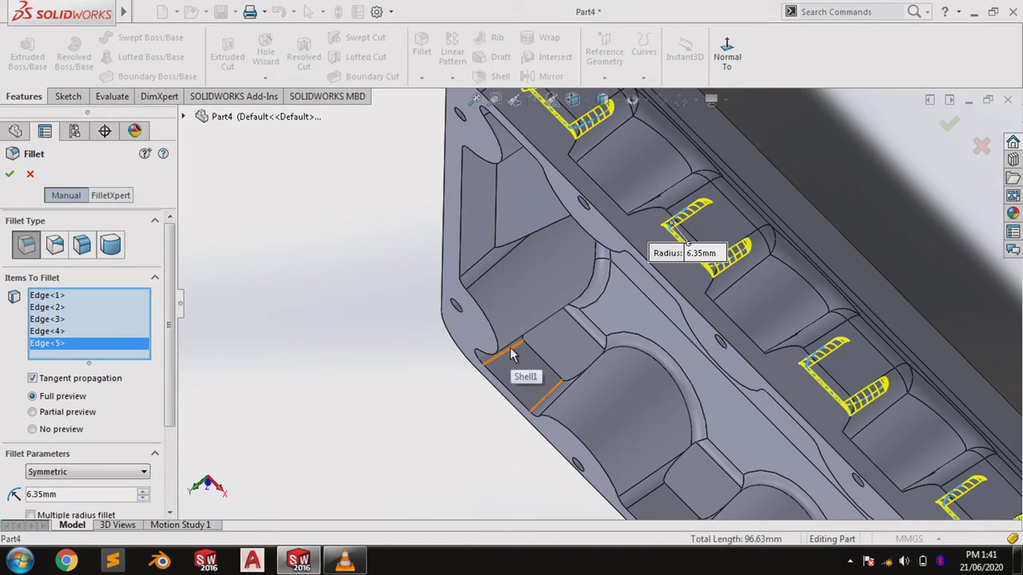
scroll(517, 404, "up", 6)
middle_click_drag(620, 392, 563, 376)
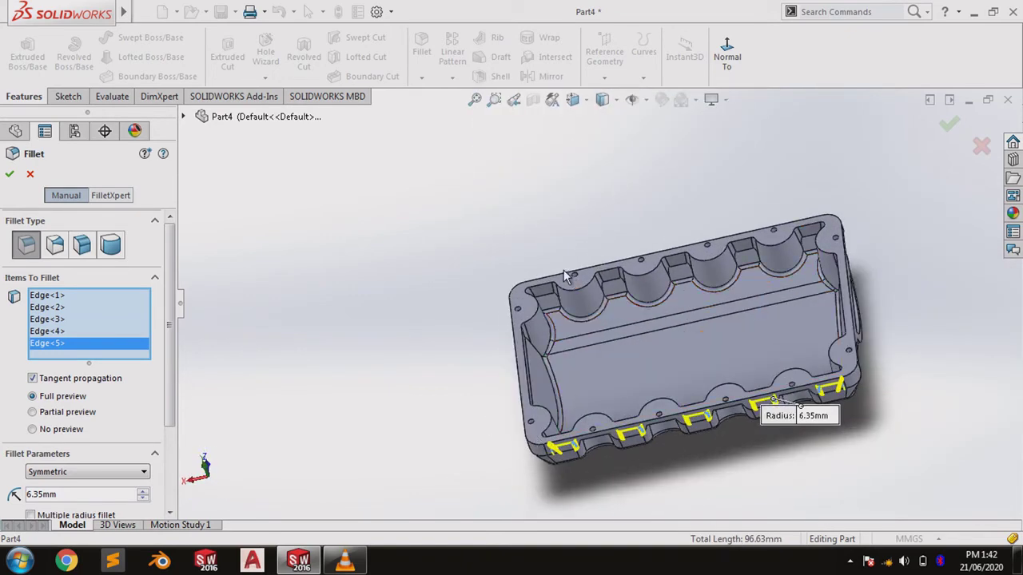
scroll(571, 365, "down", 5)
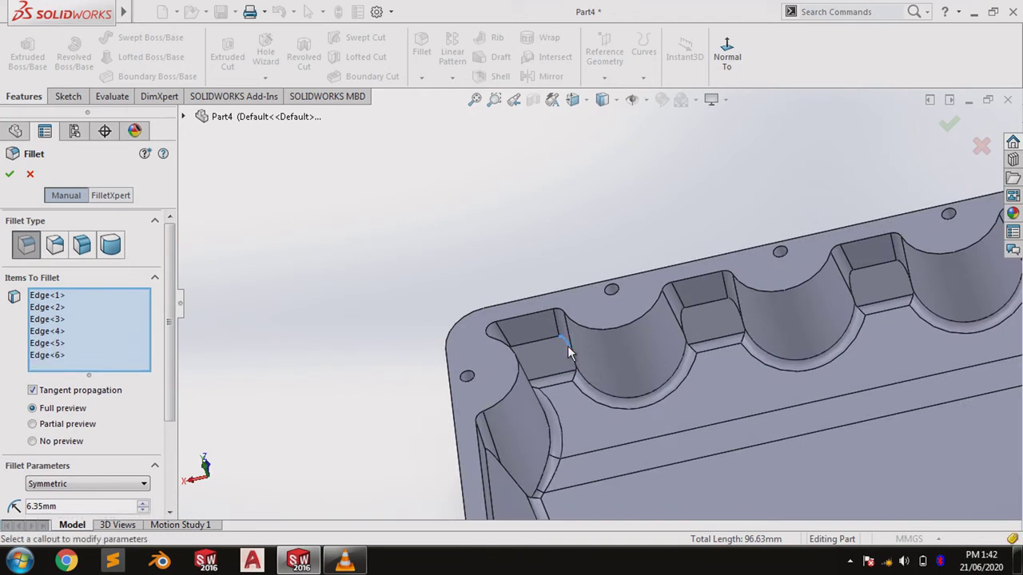
left_click(568, 348)
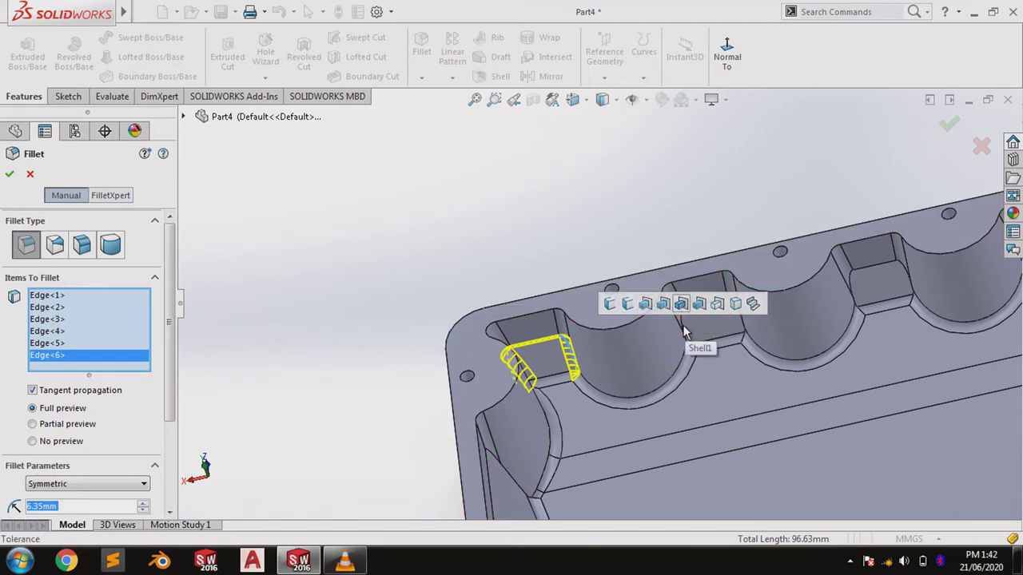
left_click(684, 330)
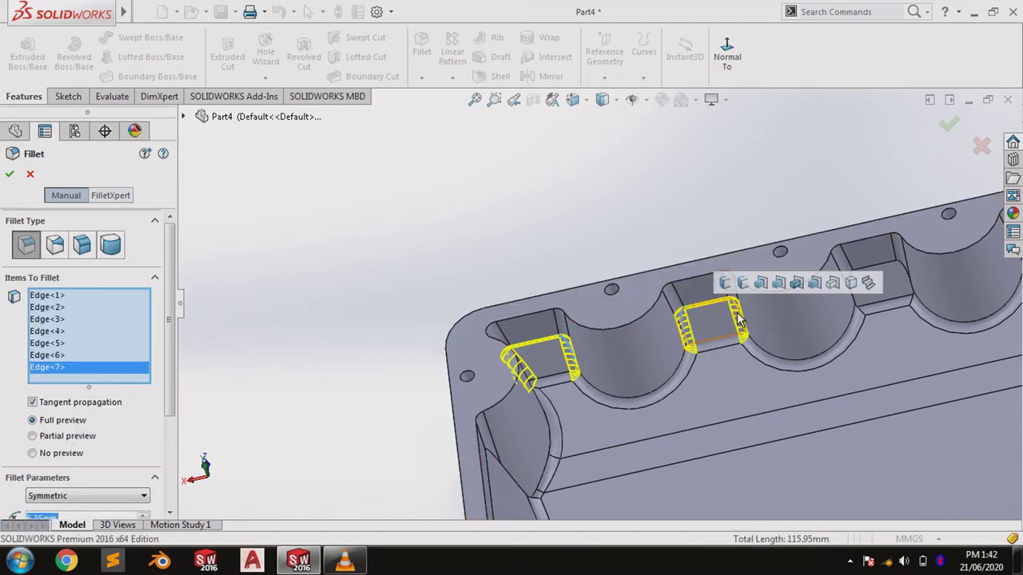
left_click(853, 297)
left_click(854, 302)
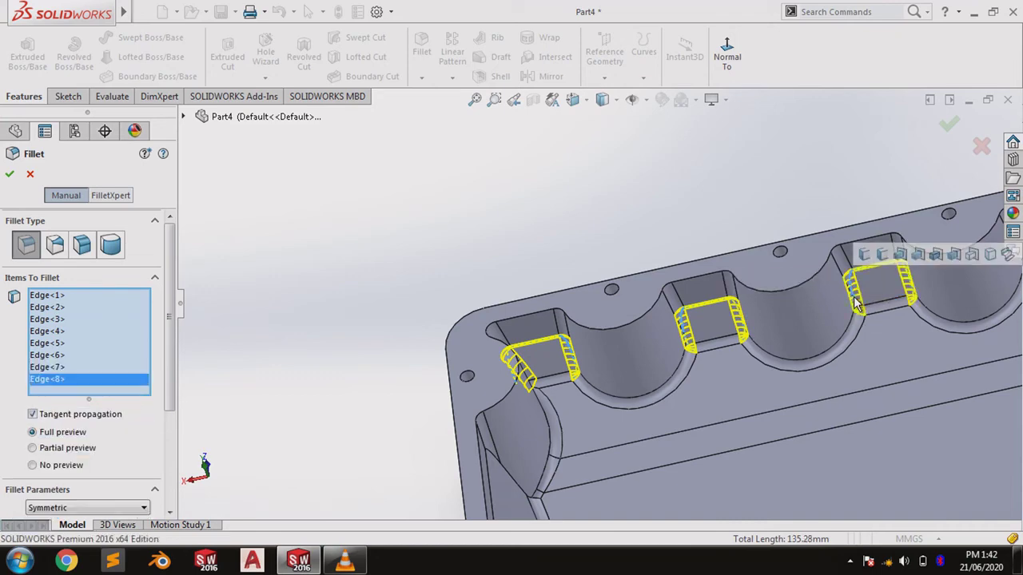
scroll(849, 298, "up", 5)
scroll(849, 298, "down", 5)
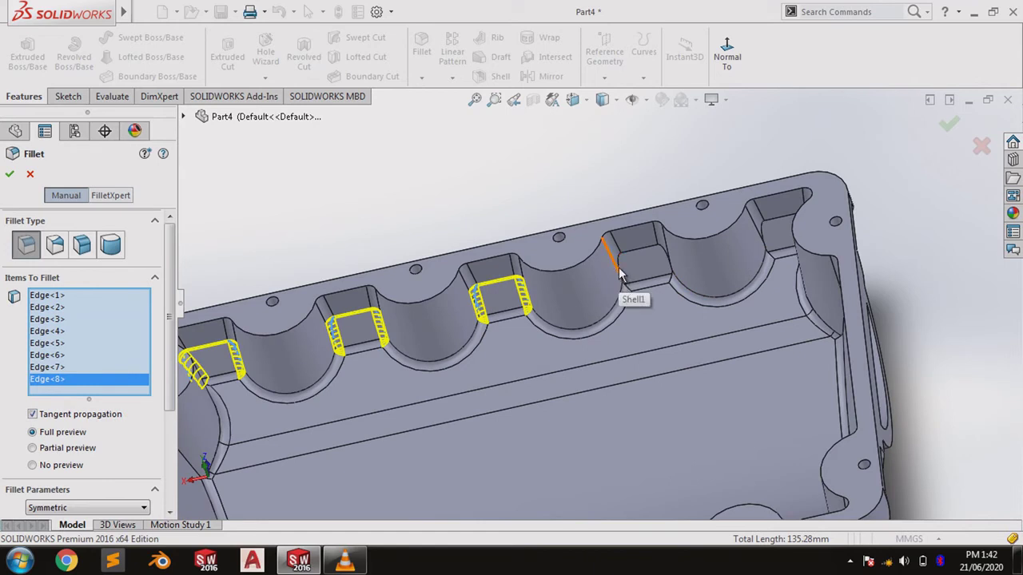
left_click(622, 270)
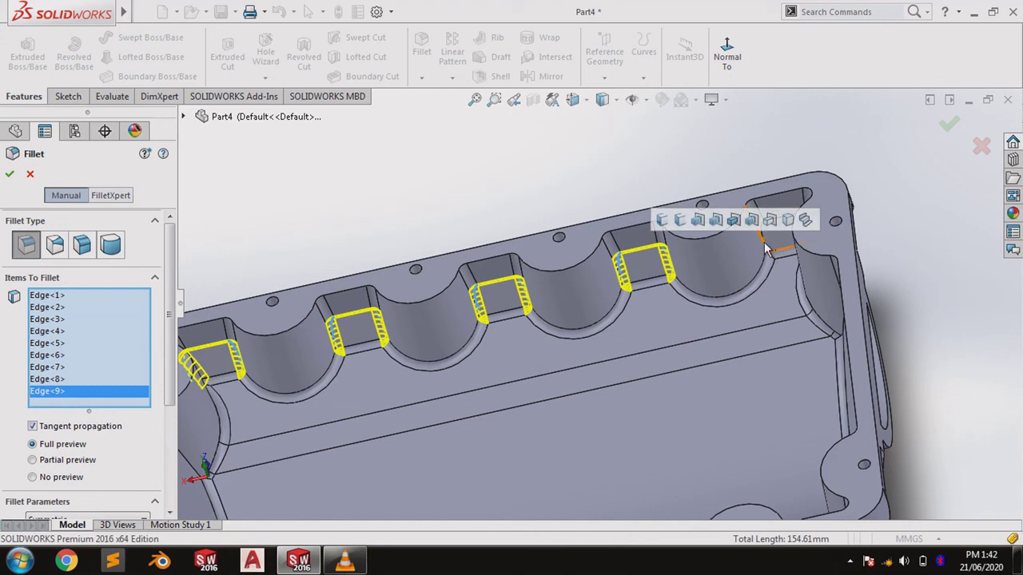
scroll(763, 240, "down", 2)
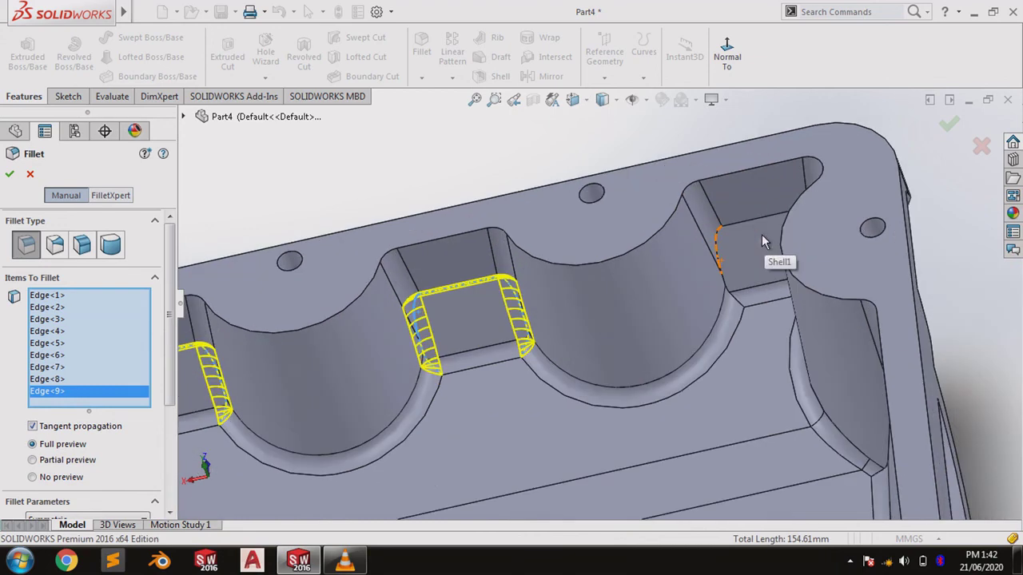
left_click(718, 244)
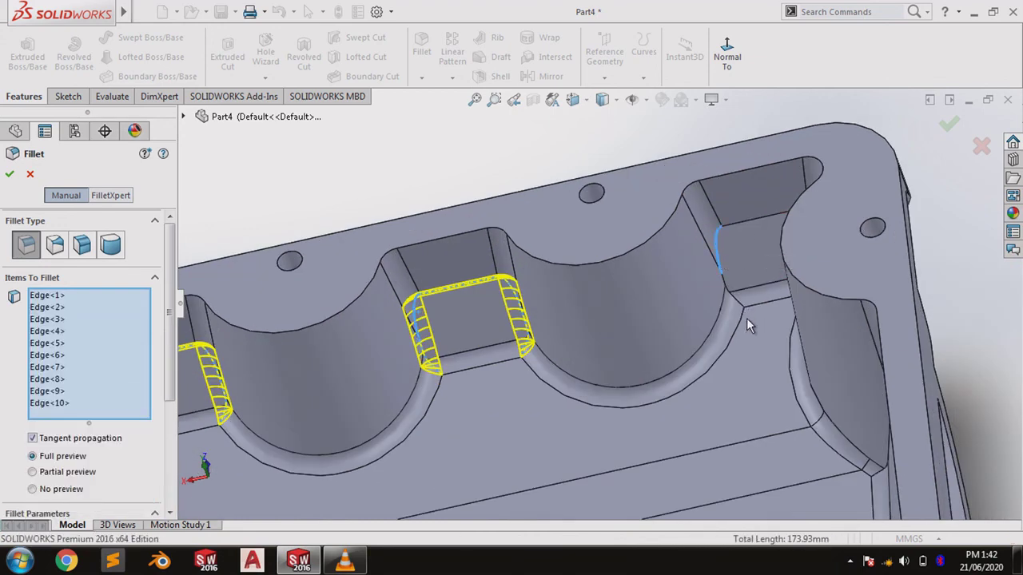
scroll(746, 318, "up", 5)
scroll(719, 415, "up", 6)
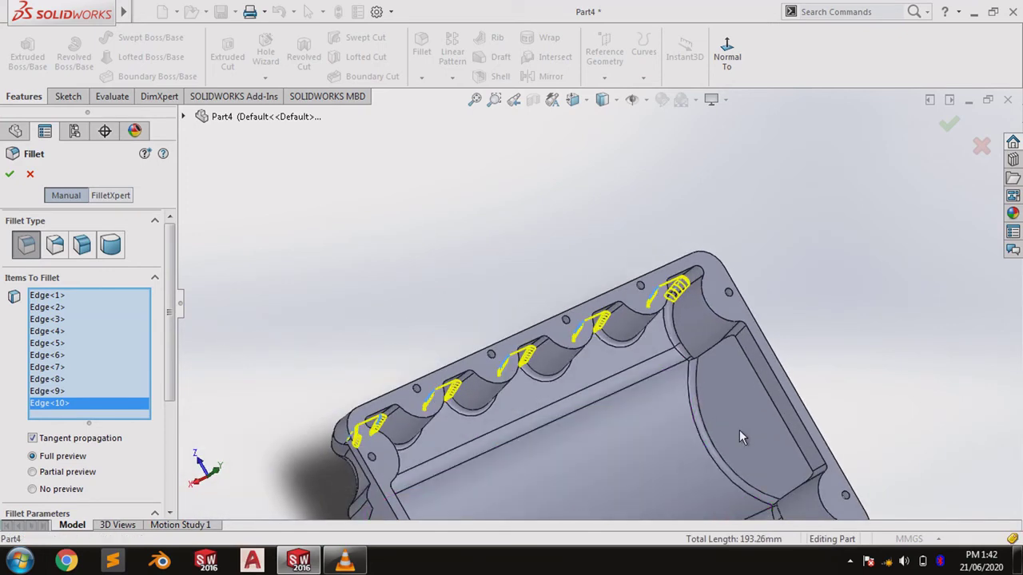
middle_click_drag(715, 466, 623, 490)
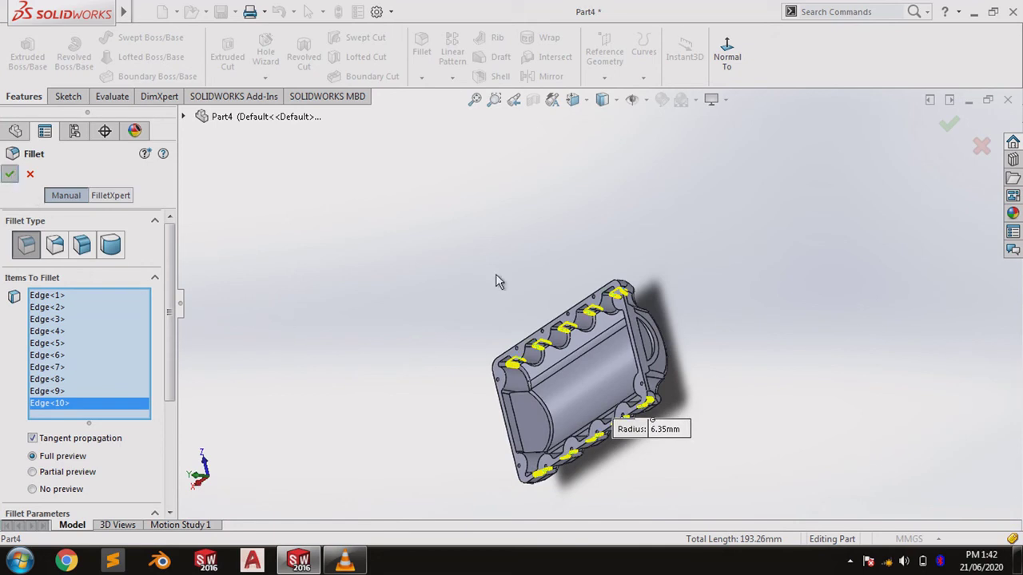
key("Return")
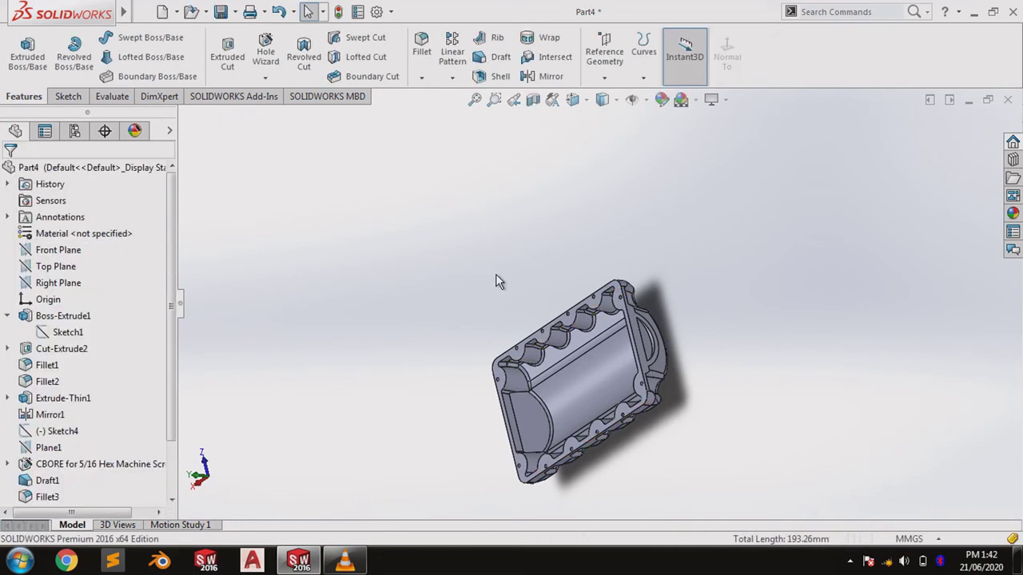
- Sketch a circle on the outer end face, centred on the straight rim edge's midpoint and reaching the thin arc feature's inner edge
middle_click_drag(575, 411, 790, 475)
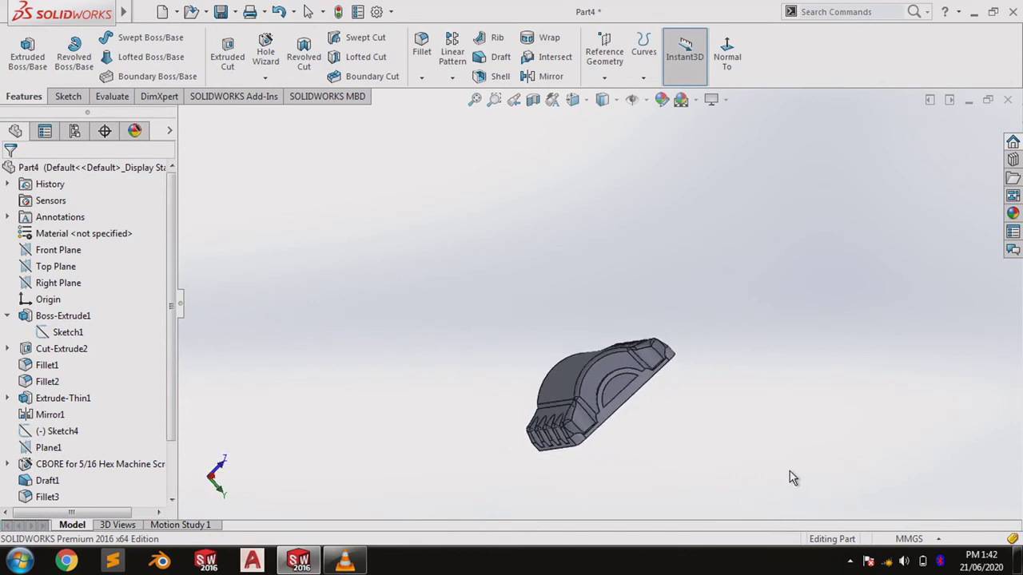
left_click(634, 399)
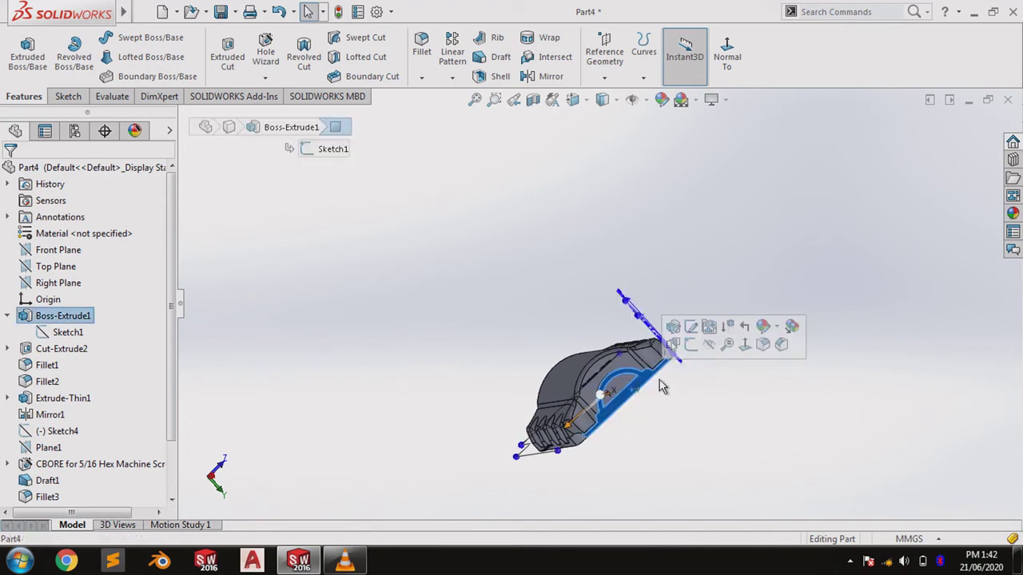
left_click(691, 345)
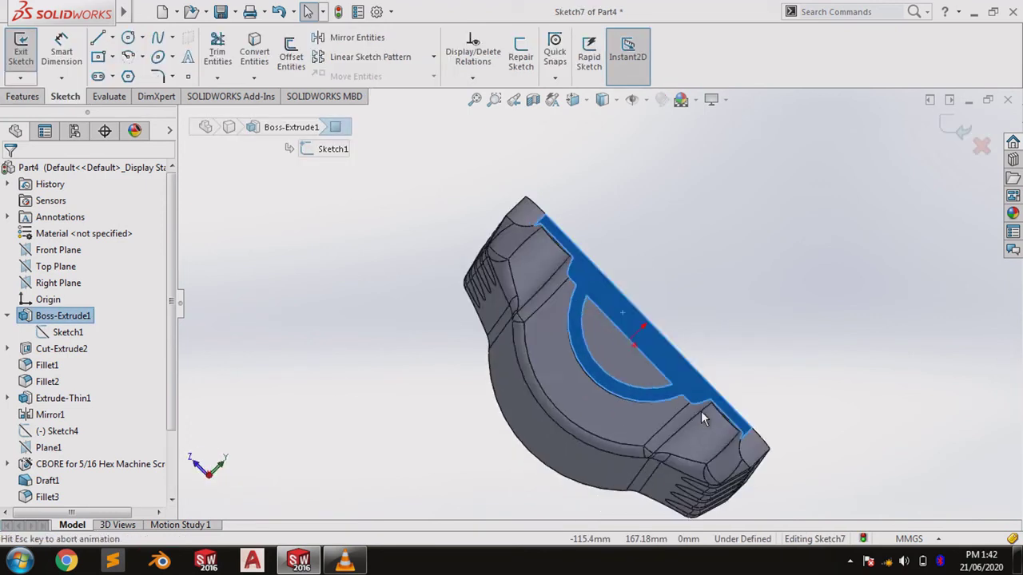
left_click(128, 38)
left_click(598, 215)
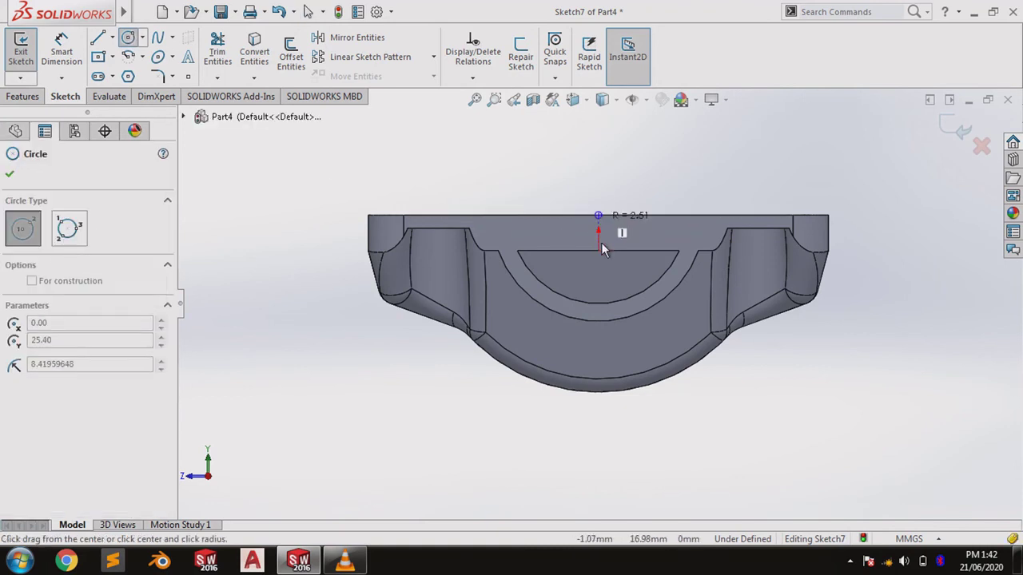
left_click(606, 309)
right_click(608, 306)
left_click(632, 308)
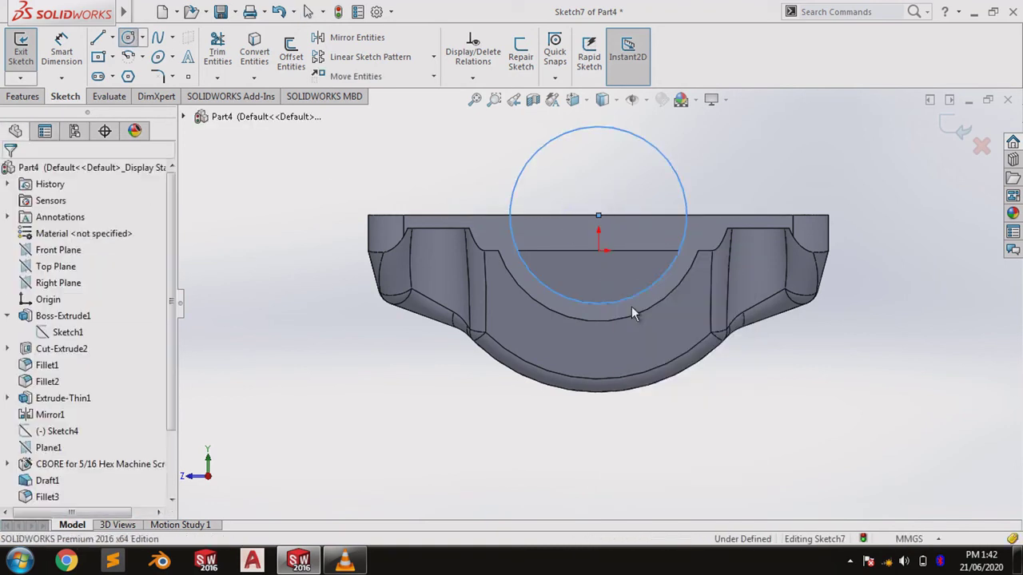
- Cut-extrude the circle Through All along the cover's length to open both end walls
left_click(20, 97)
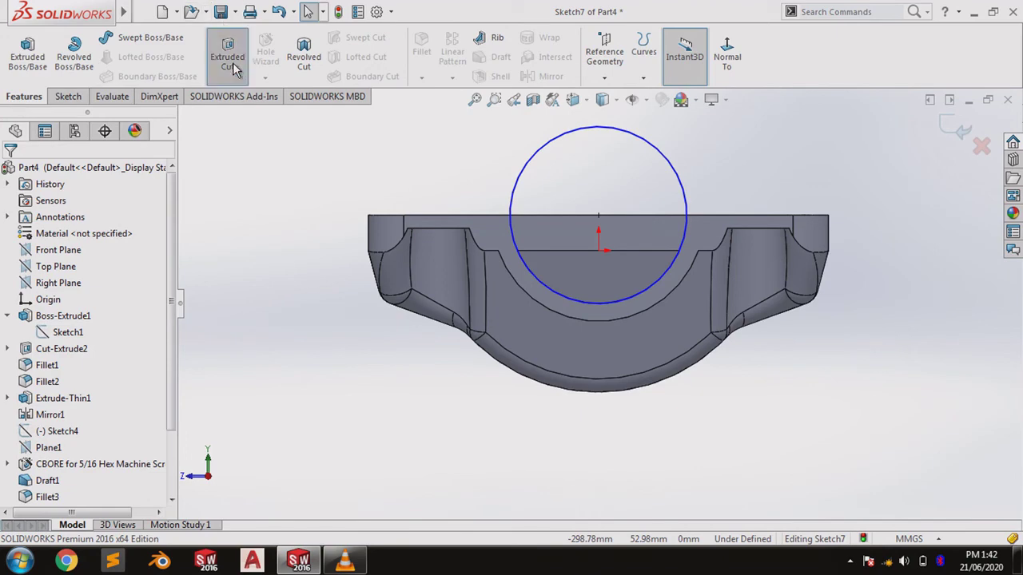
left_click(124, 263)
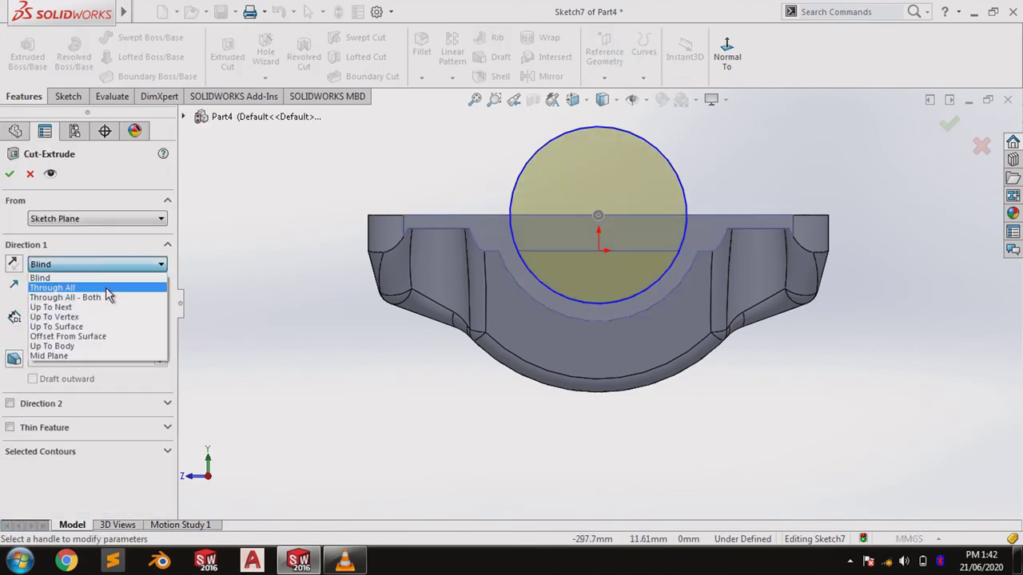
left_click(106, 288)
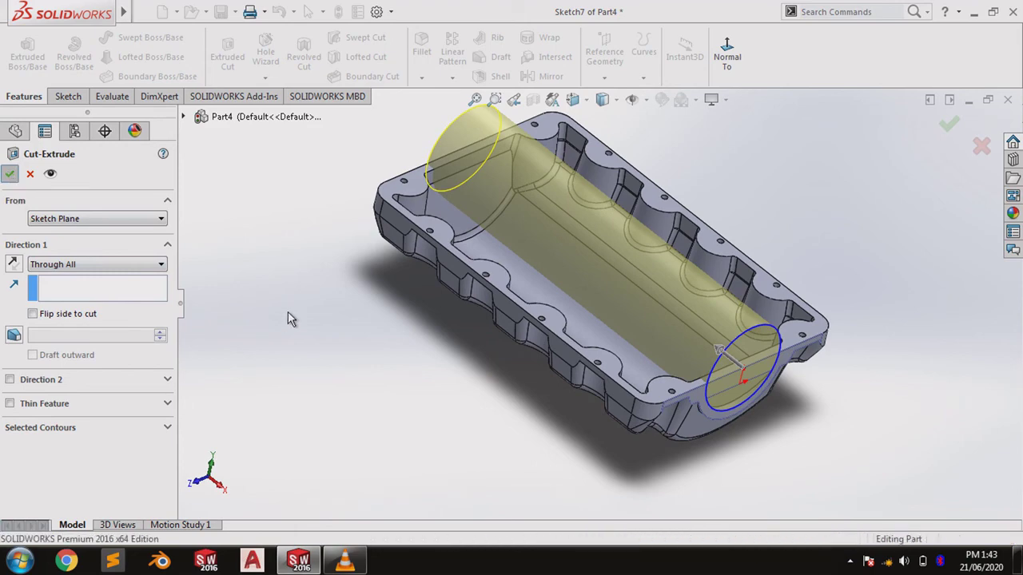
key("Return")
middle_click_drag(361, 318, 489, 367)
scroll(415, 300, "down", 4)
middle_click_drag(584, 318, 277, 210)
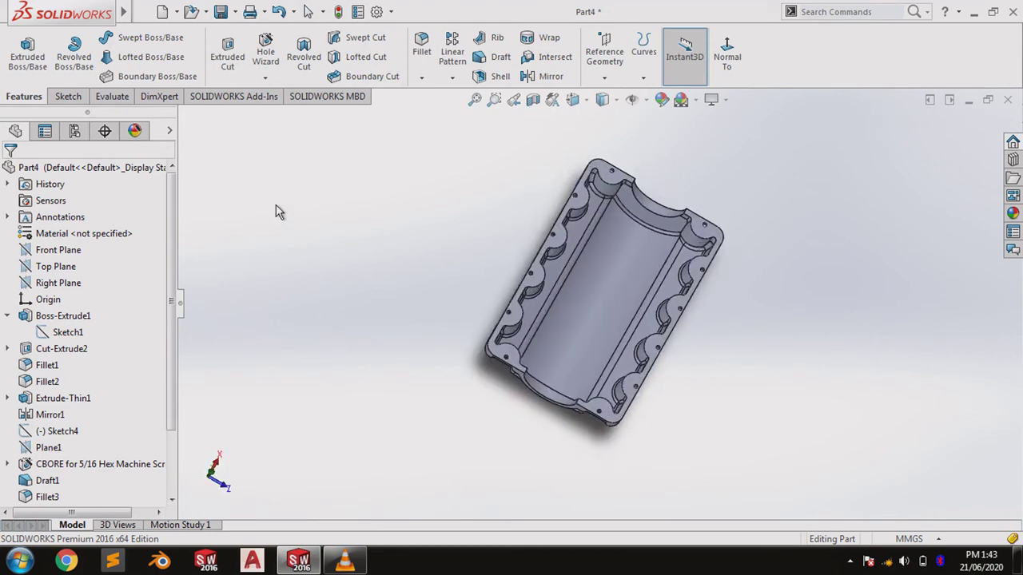
scroll(625, 249, "down", 5)
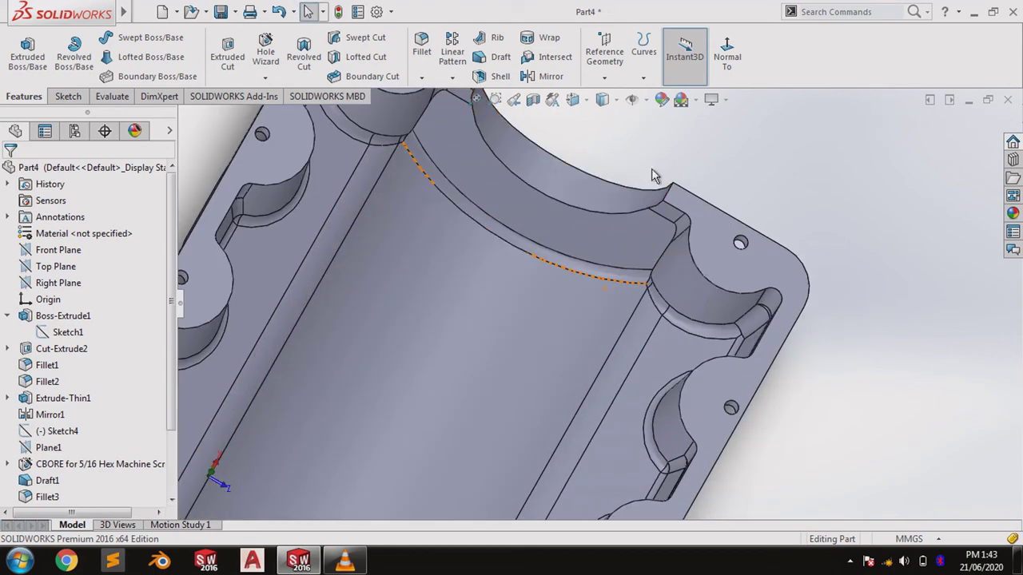
- Examine the cover's interior fillets, both circular end openings and the outer curved top from several angles
scroll(651, 175, "up", 5)
scroll(611, 358, "up", 5)
middle_click_drag(611, 358, 550, 465)
scroll(496, 417, "down", 5)
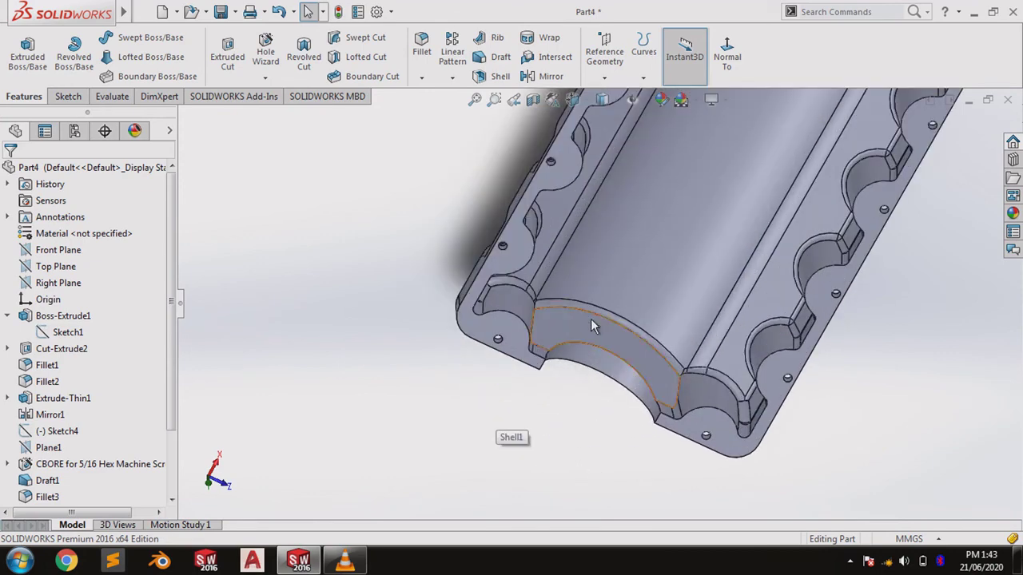
scroll(560, 367, "up", 5)
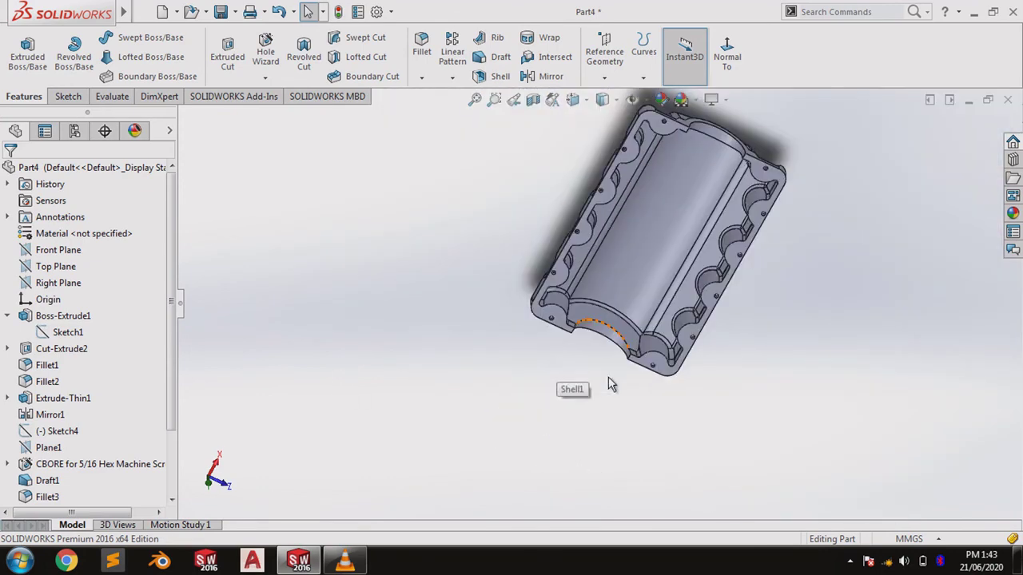
middle_click_drag(608, 378, 593, 347)
scroll(593, 308, "down", 5)
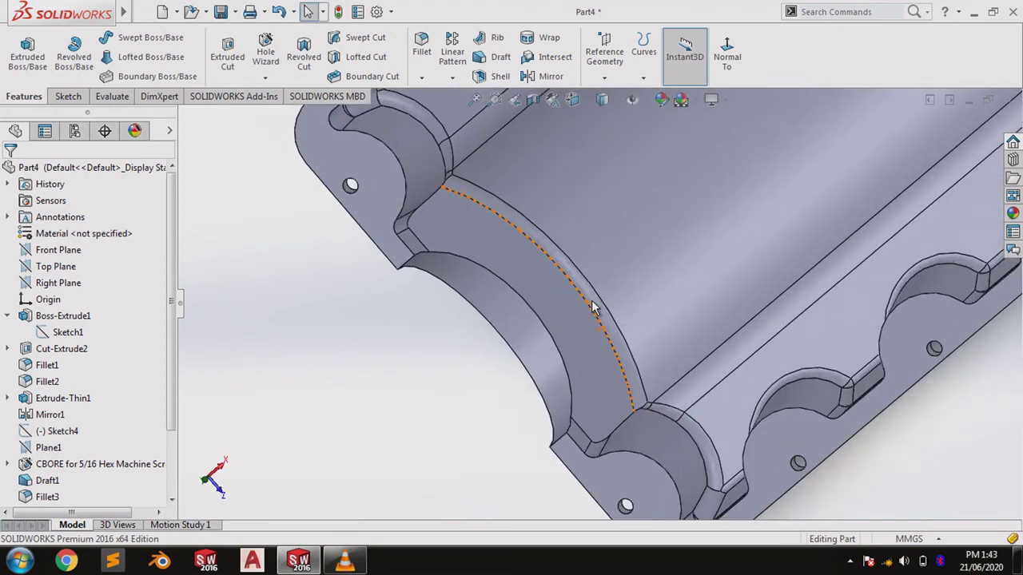
scroll(593, 307, "up", 6)
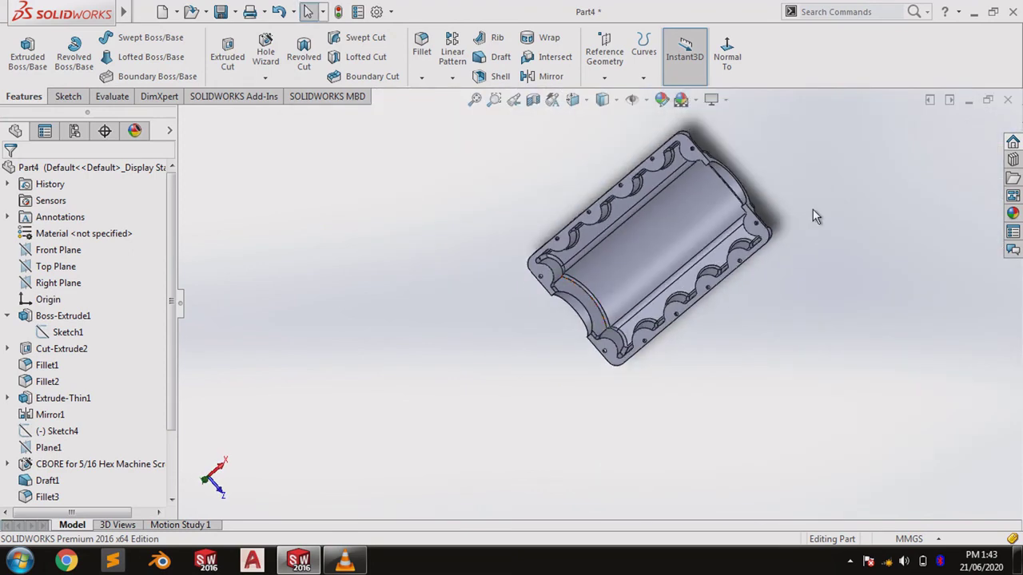
middle_click_drag(812, 217, 766, 330)
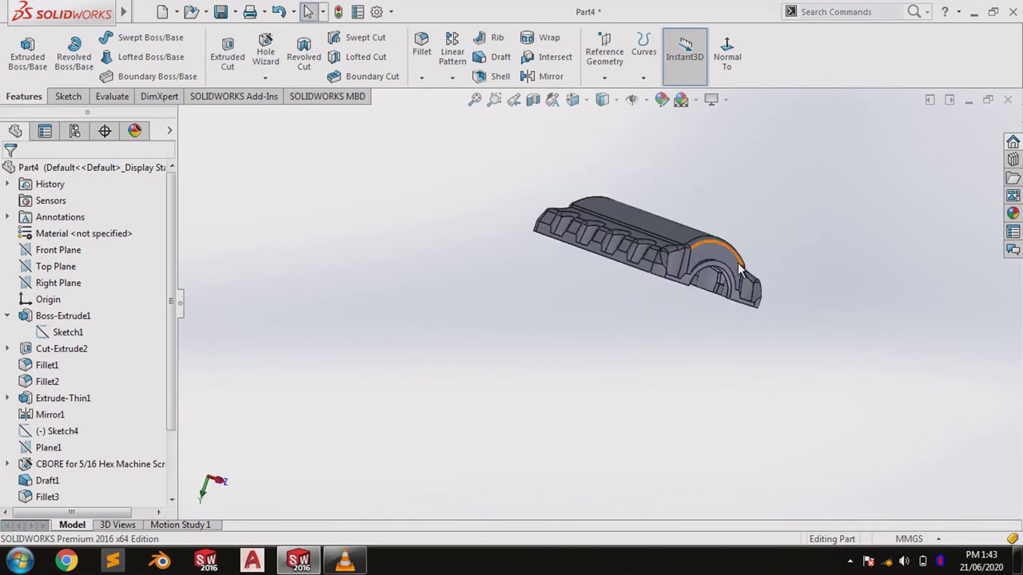
scroll(728, 270, "down", 5)
scroll(701, 276, "up", 7)
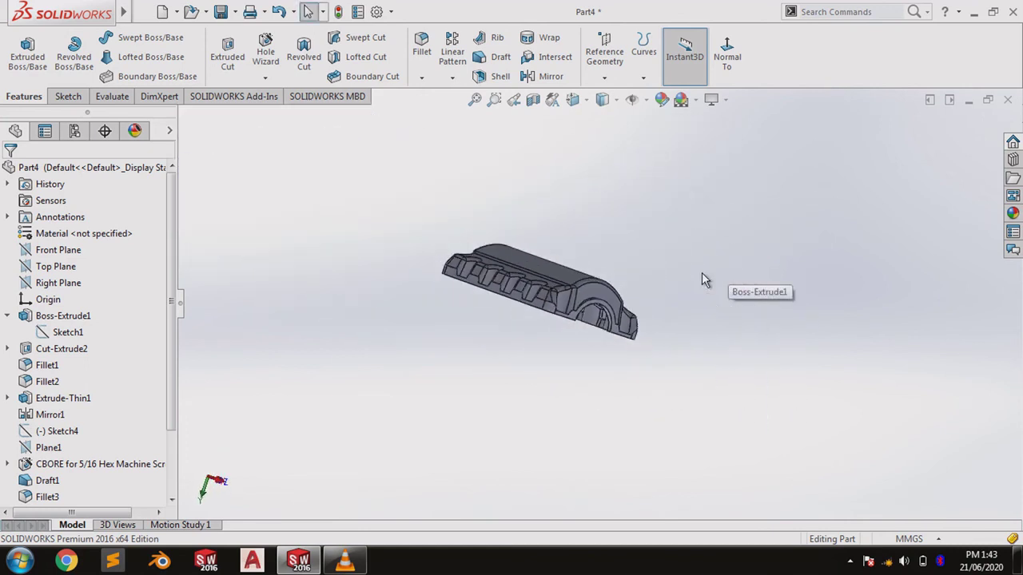
scroll(505, 384, "down", 1)
middle_click_drag(505, 384, 482, 430)
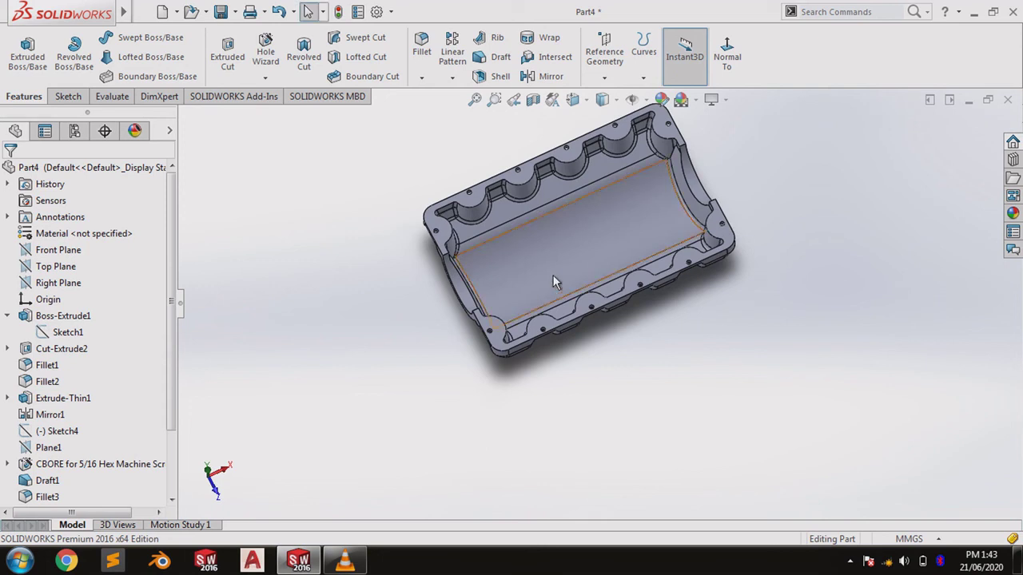
middle_click_drag(760, 355, 192, 380)
- Assign 1060 Alloy from the SOLIDWORKS Aluminium Alloys library as the part's material
right_click(90, 232)
left_click(116, 235)
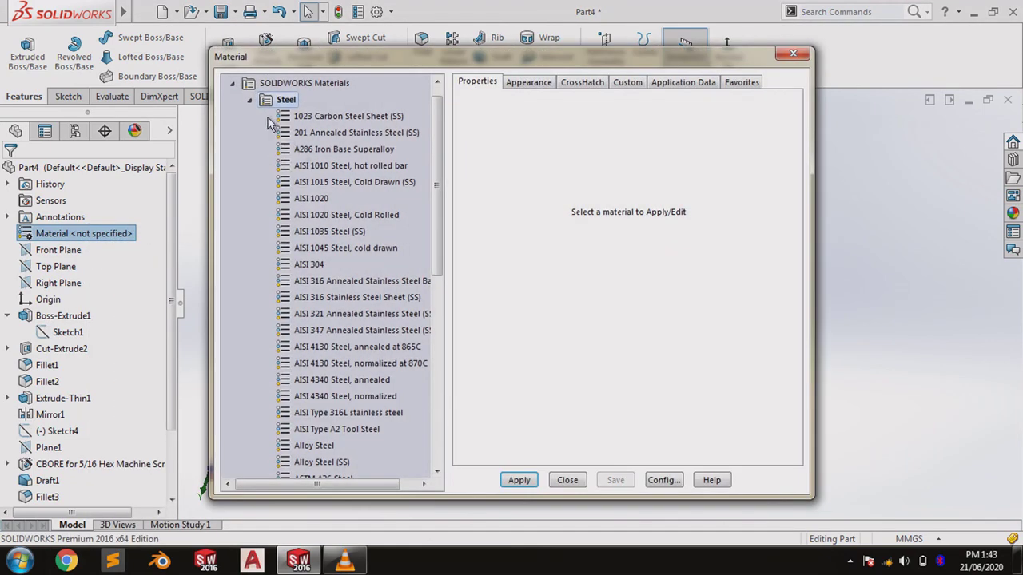
left_click(249, 99)
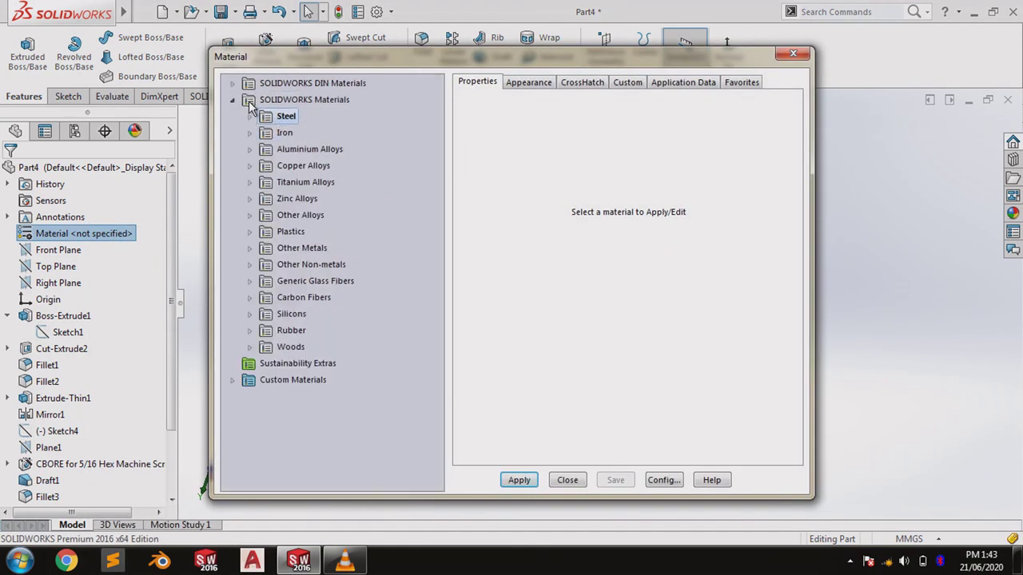
left_click(250, 149)
left_click(313, 99)
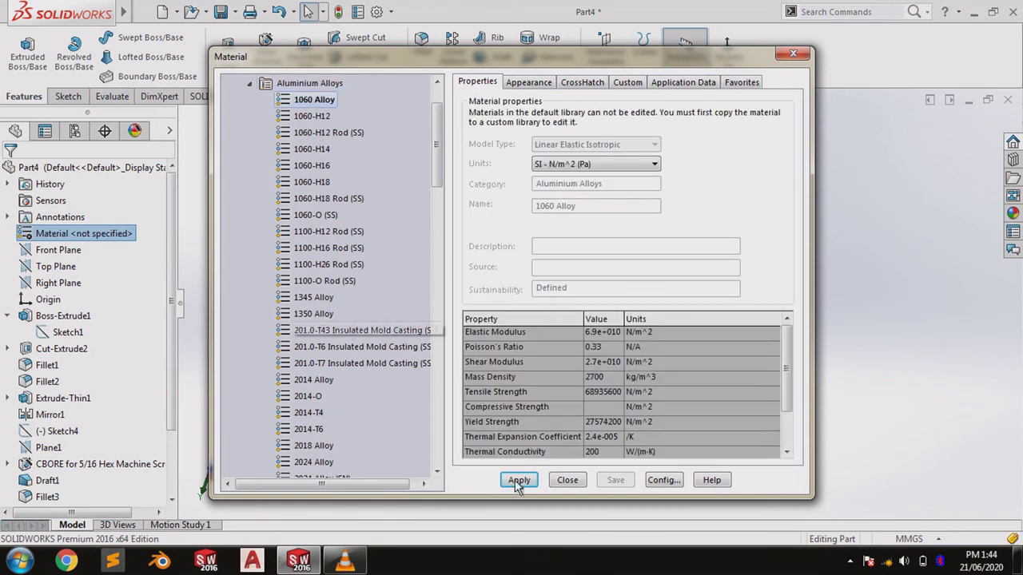
left_click(569, 481)
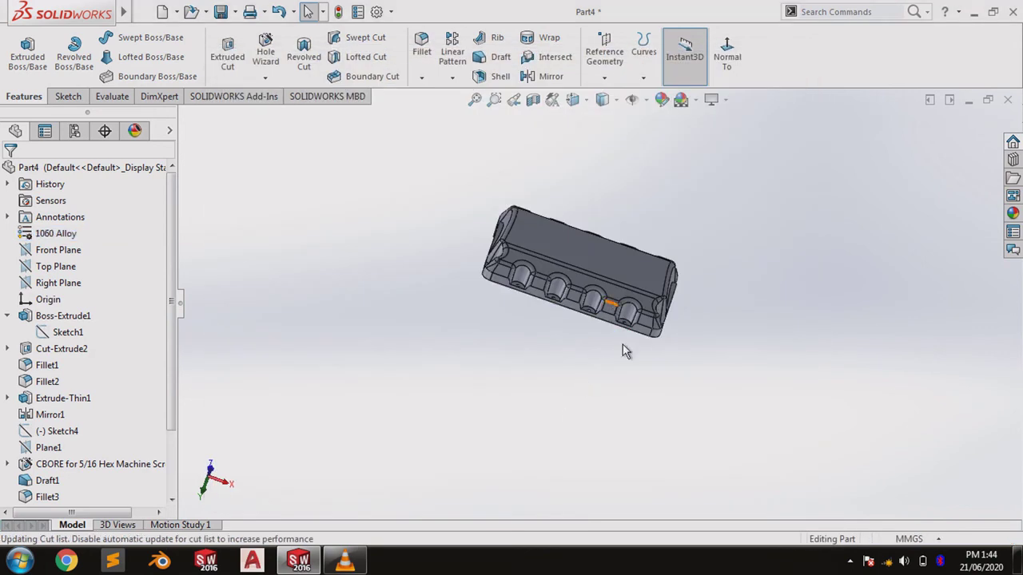
middle_click_drag(623, 347, 683, 461)
middle_click_drag(642, 316, 710, 175)
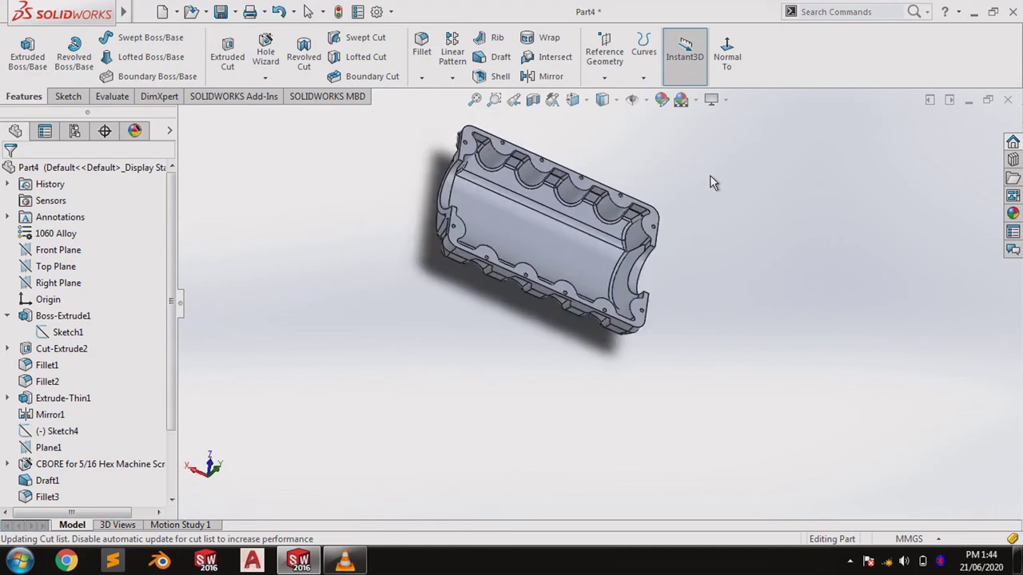
scroll(615, 215, "down", 5)
scroll(610, 256, "up", 5)
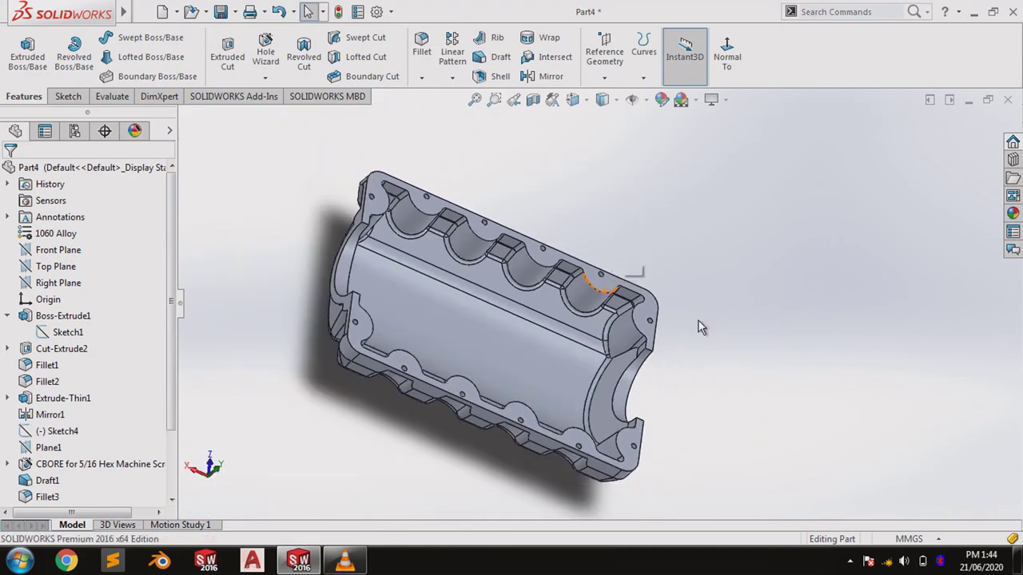
middle_click_drag(678, 275, 430, 417)
left_click(344, 560)
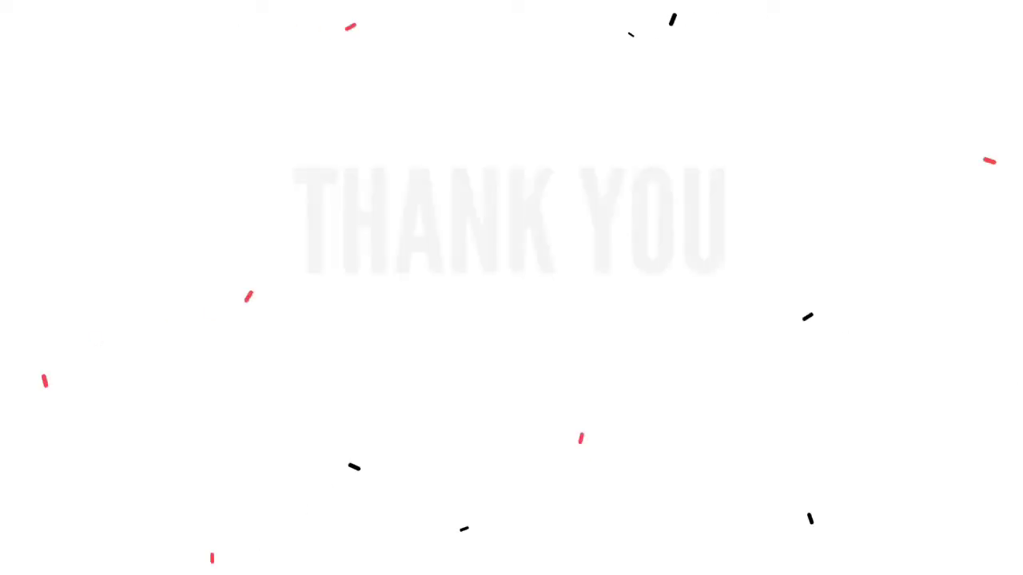